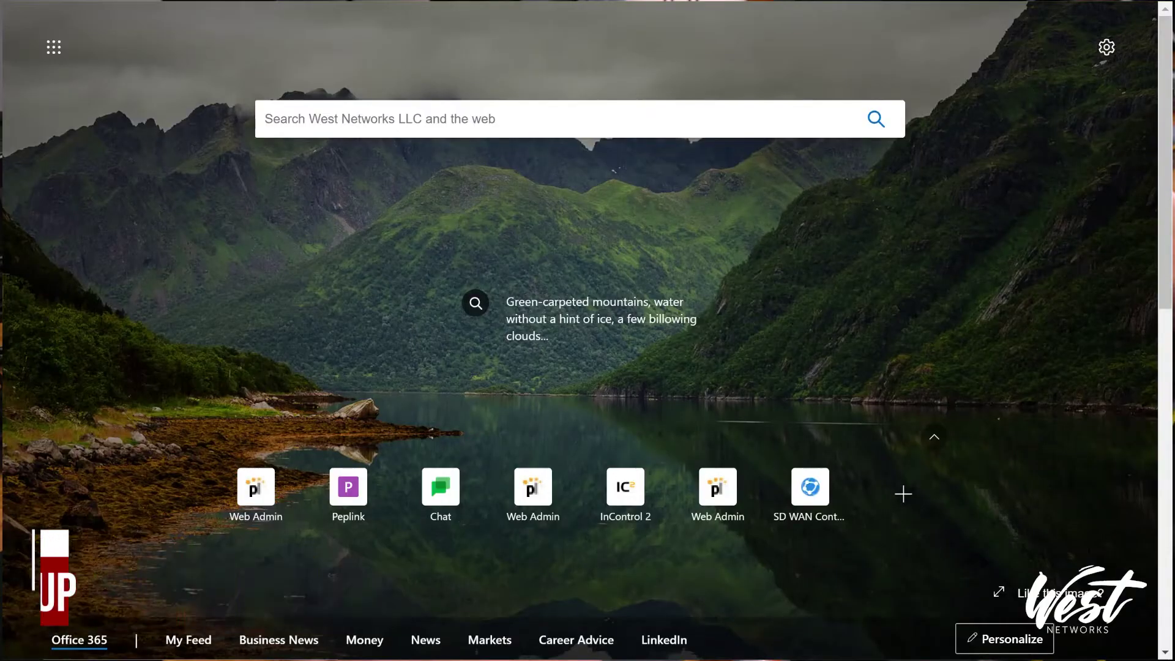
Run ipconfig in Command Prompt and highlight the Ethernet 5 default gateway, 192.168.1.1
{"action": "key", "text": "super"}
{"action": "type", "text": "cmd"}
{"action": "key", "text": "Return"}
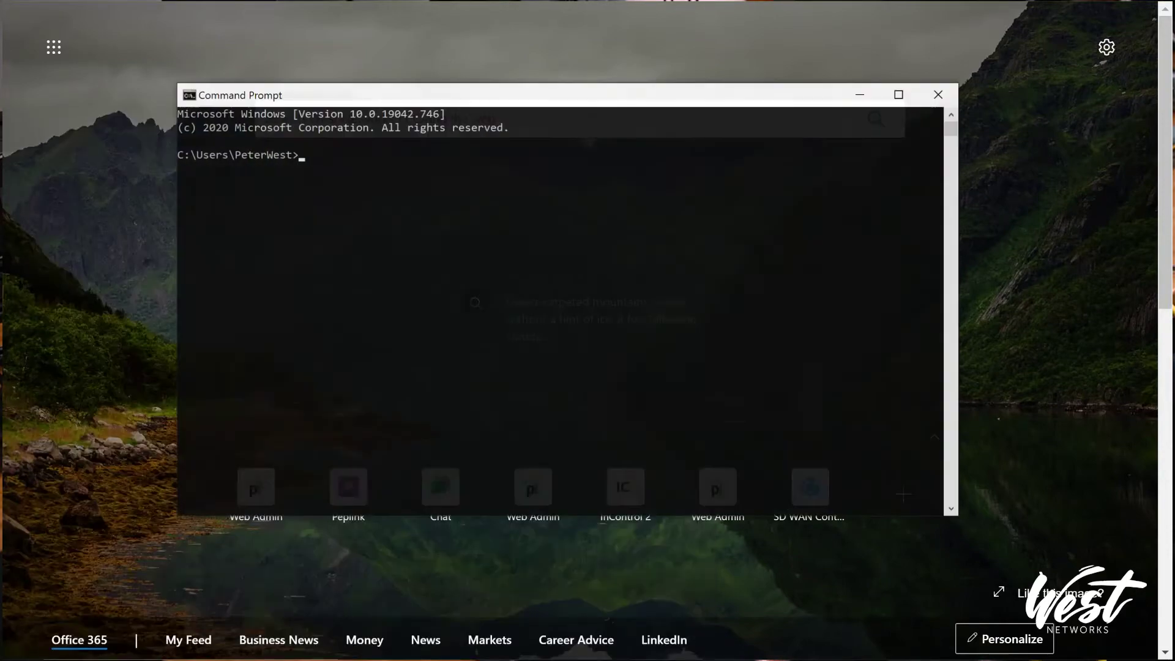
{"action": "type", "text": "ipconfig"}
{"action": "key", "text": "Return"}
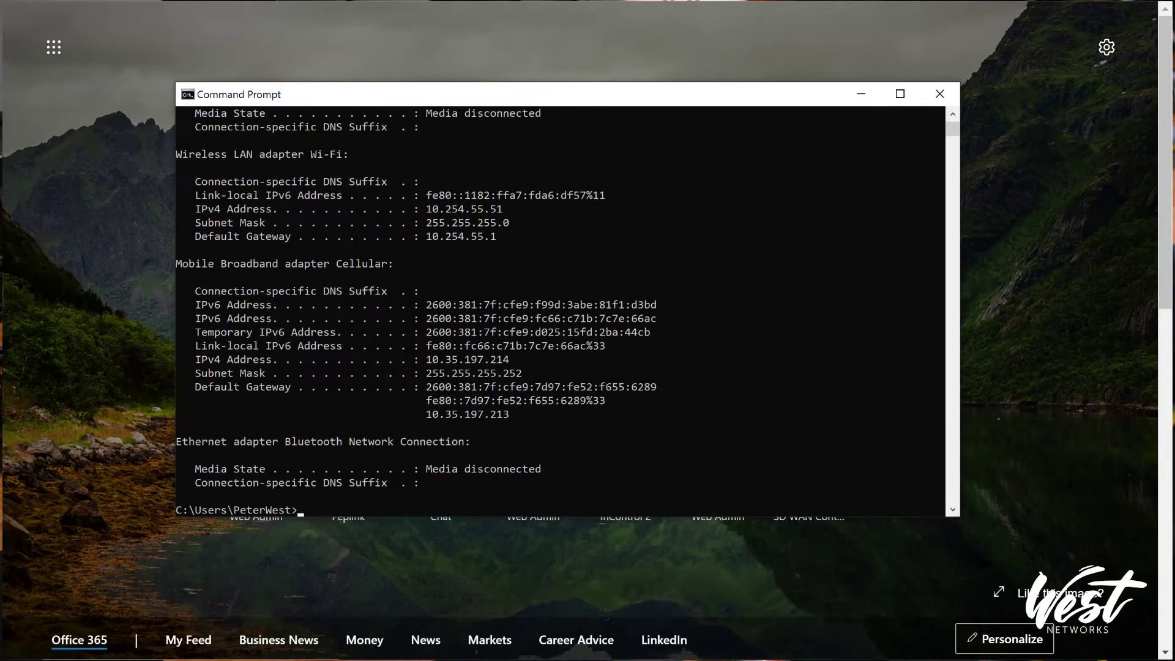
{"action": "scroll", "coordinate": [596, 311], "scroll_direction": "up", "scroll_amount": 2}
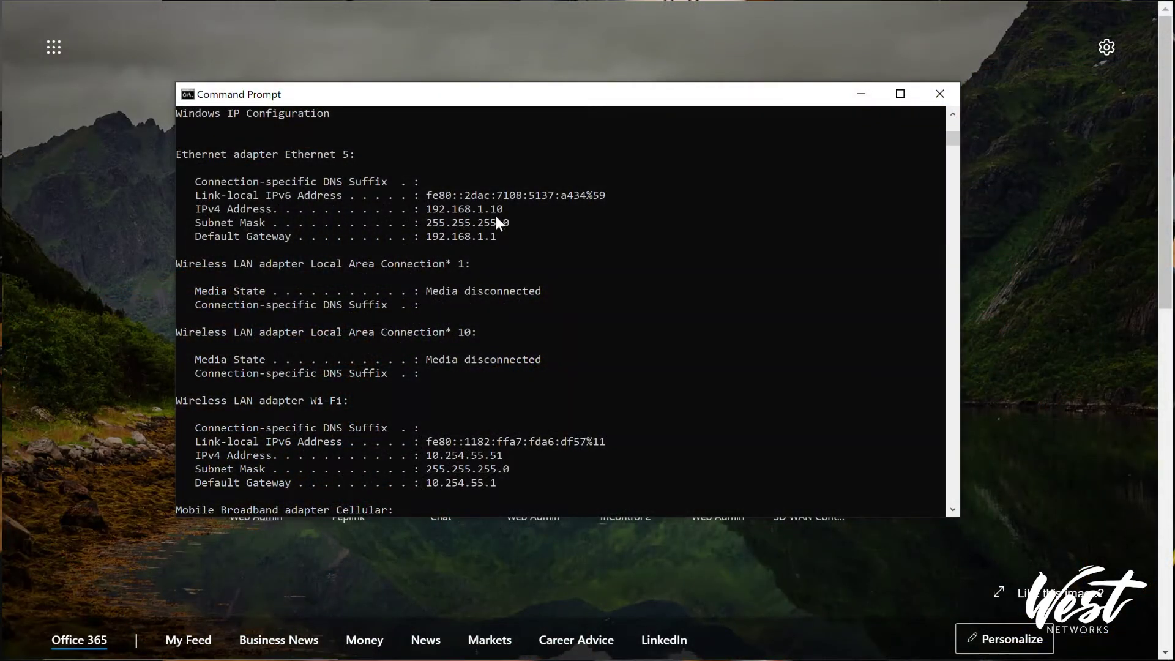
{"action": "left_click_drag", "start_coordinate": [432, 238], "coordinate": [463, 237]}
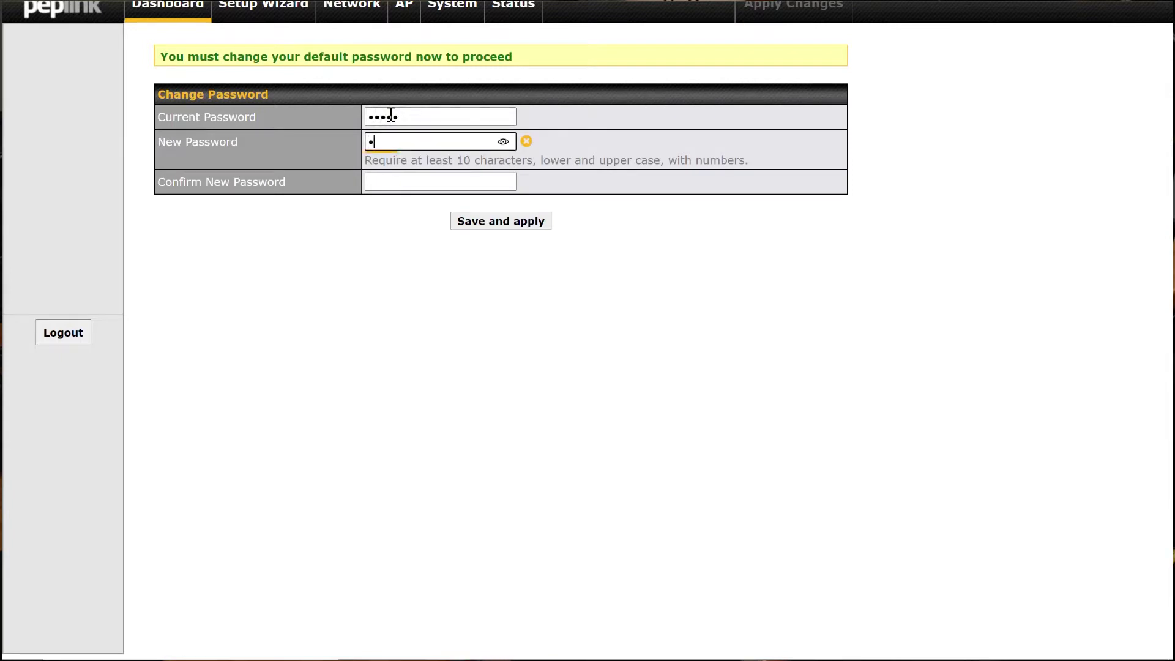
Finish confirming the new admin password, then go to the Network section
{"action": "key", "text": "Tab"}
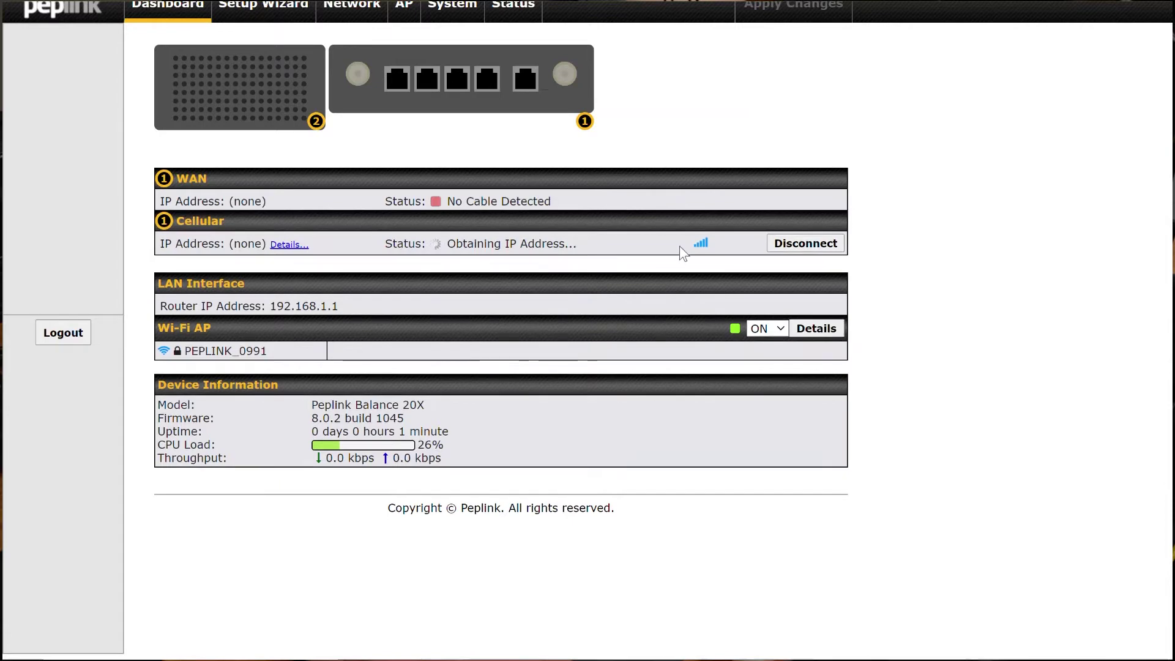
{"action": "left_click", "coordinate": [355, 14]}
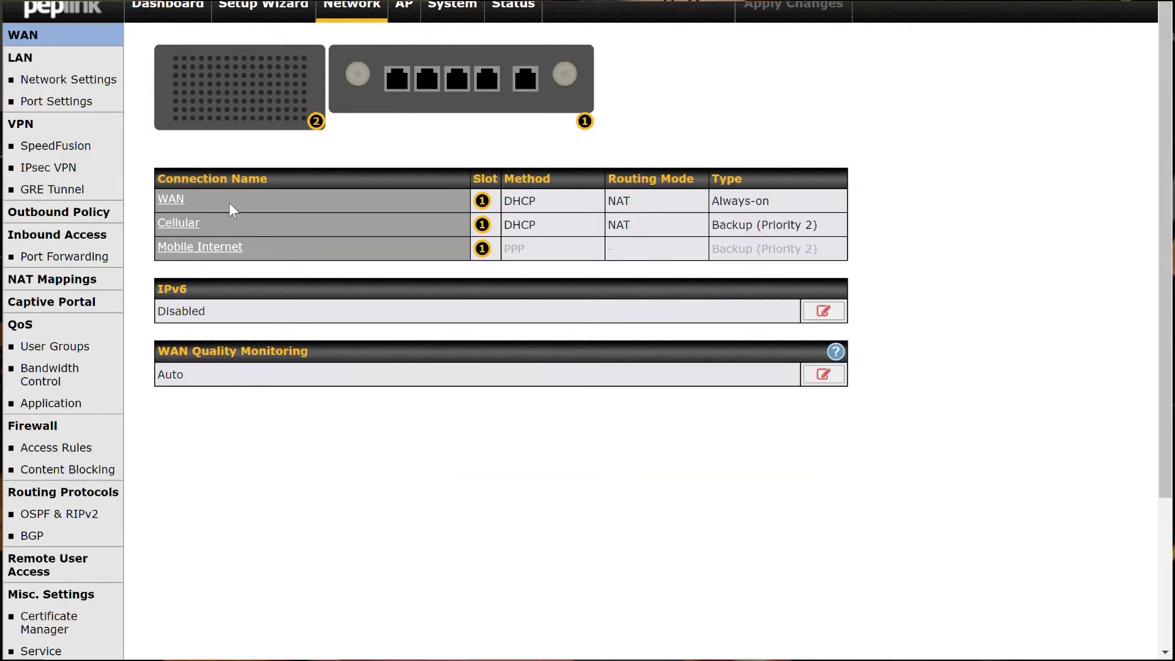
Set Cellular SIM A to a Custom operator with APN altanwifi and data roaming, then save and apply
{"action": "left_click", "coordinate": [180, 223]}
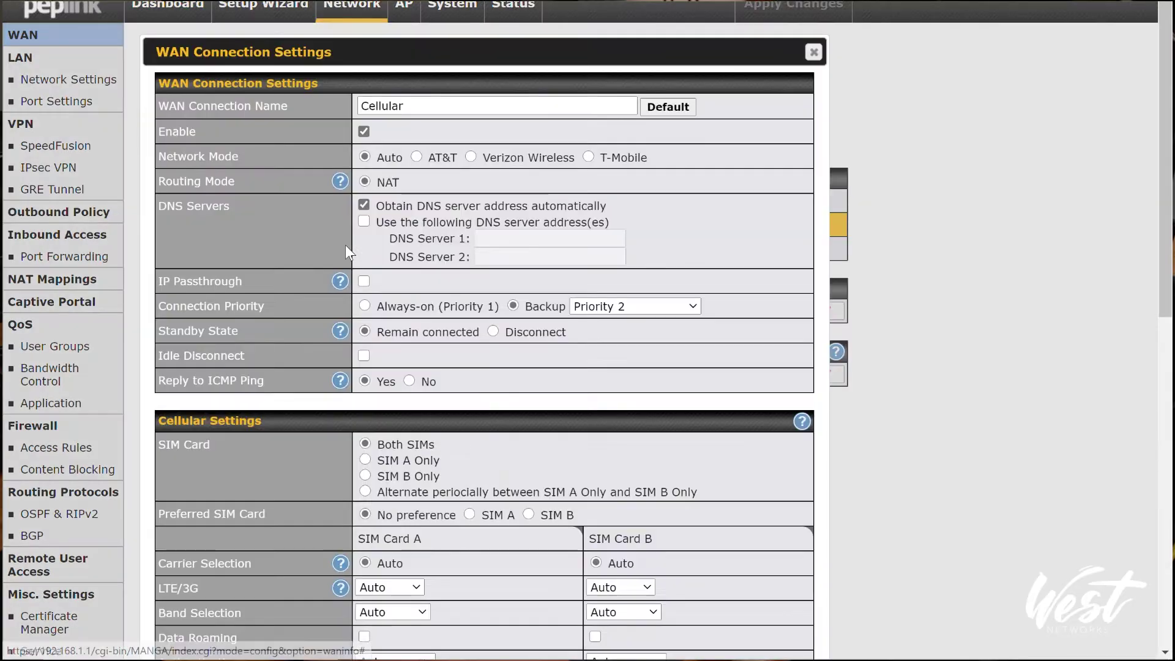
{"action": "scroll", "coordinate": [437, 329], "scroll_direction": "down", "scroll_amount": 5}
{"action": "scroll", "coordinate": [435, 332], "scroll_direction": "down", "scroll_amount": 2}
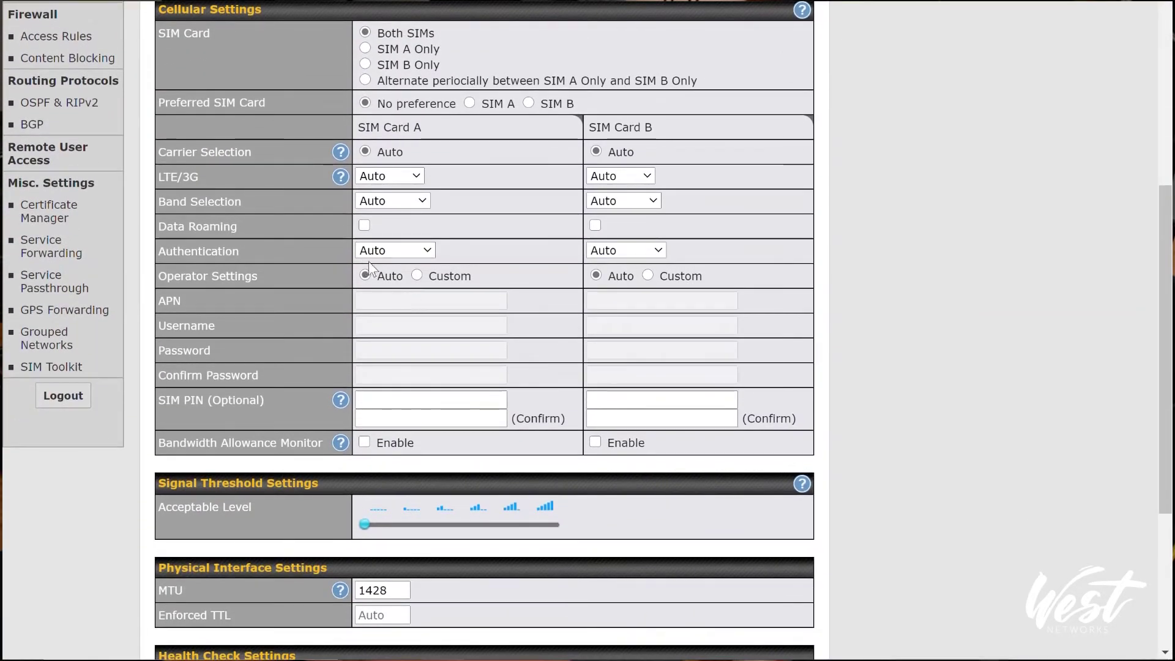
{"action": "left_click", "coordinate": [432, 279]}
{"action": "left_click", "coordinate": [436, 302]}
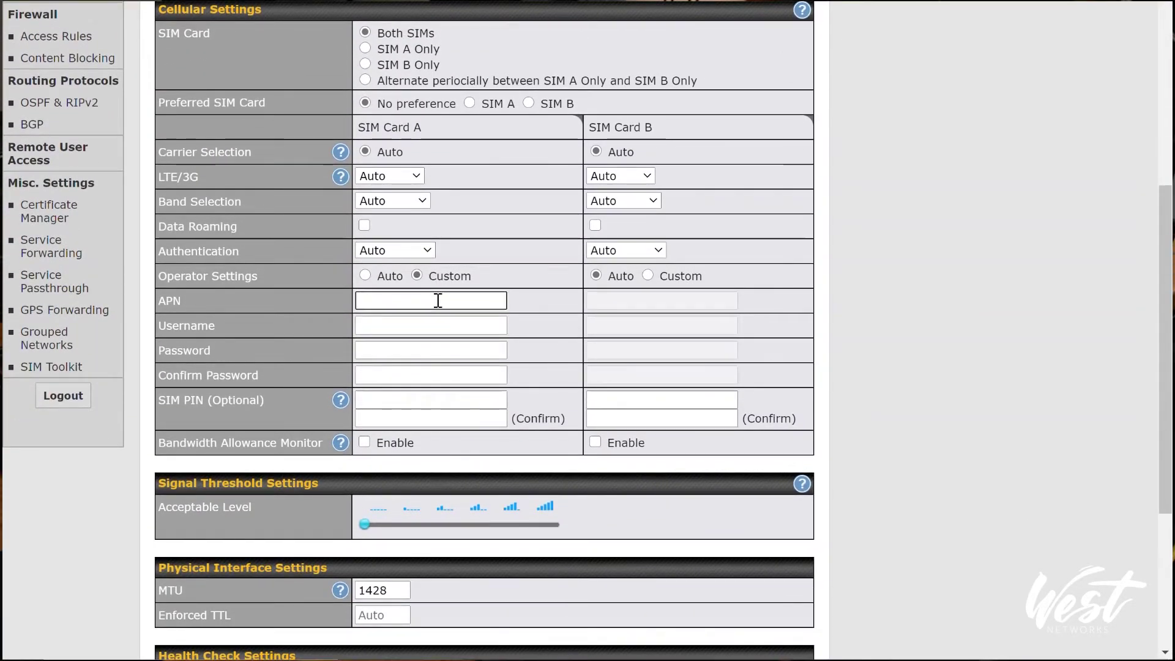
{"action": "type", "text": "altanwifi"}
{"action": "left_click", "coordinate": [364, 225]}
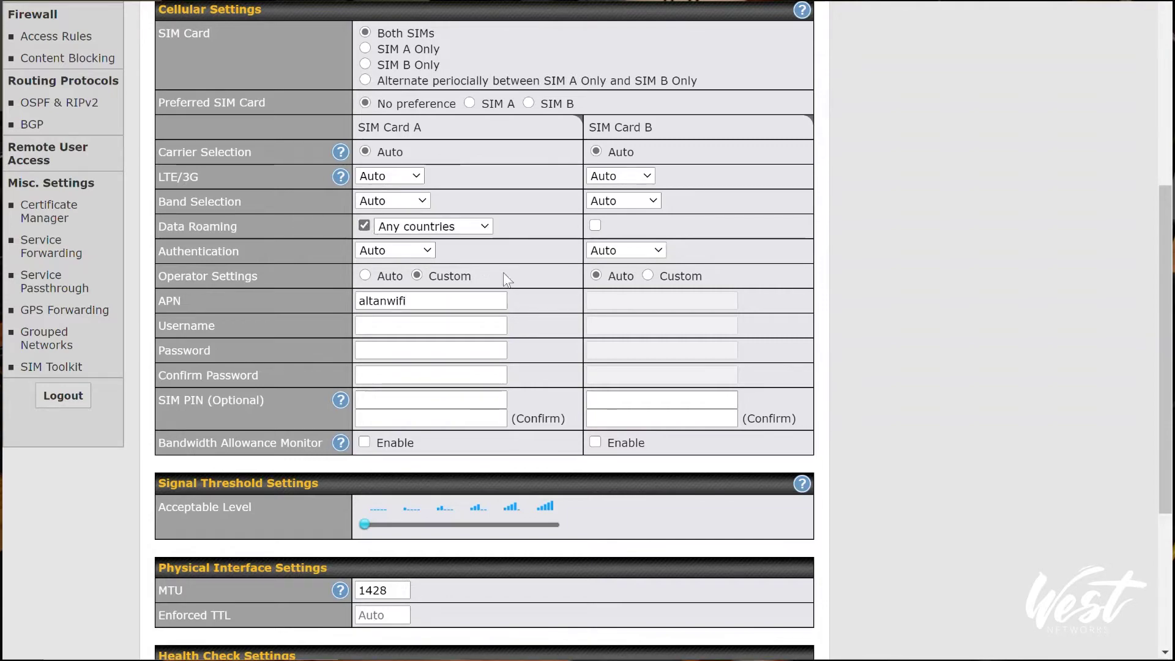
{"action": "scroll", "coordinate": [562, 256], "scroll_direction": "down", "scroll_amount": 5}
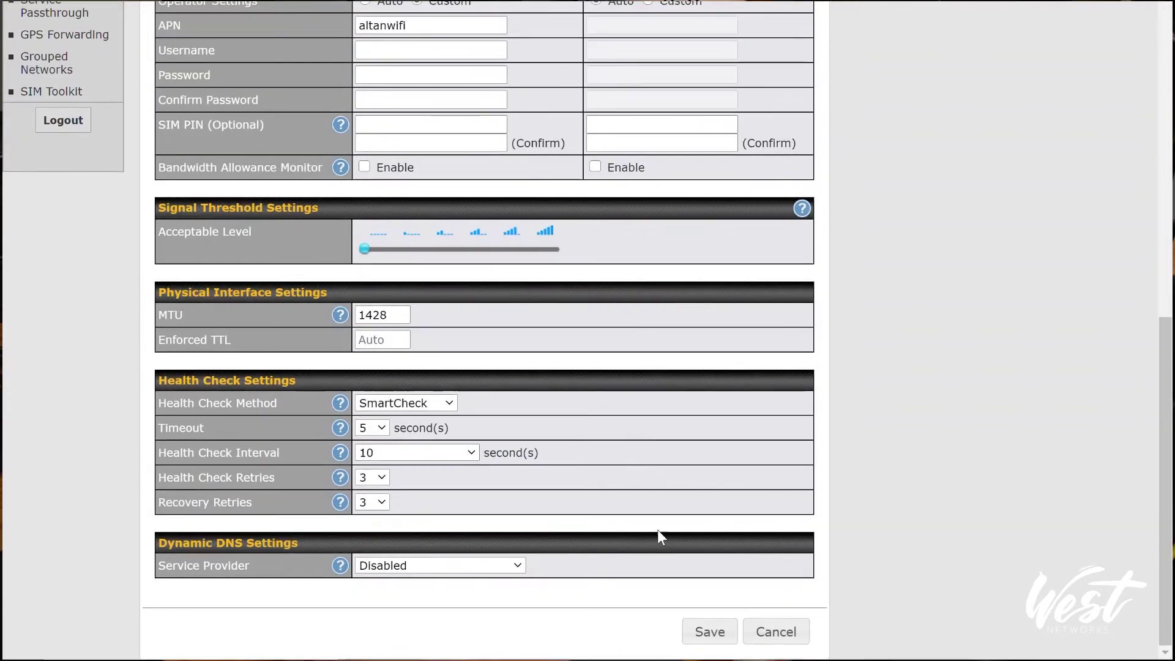
{"action": "left_click", "coordinate": [708, 632]}
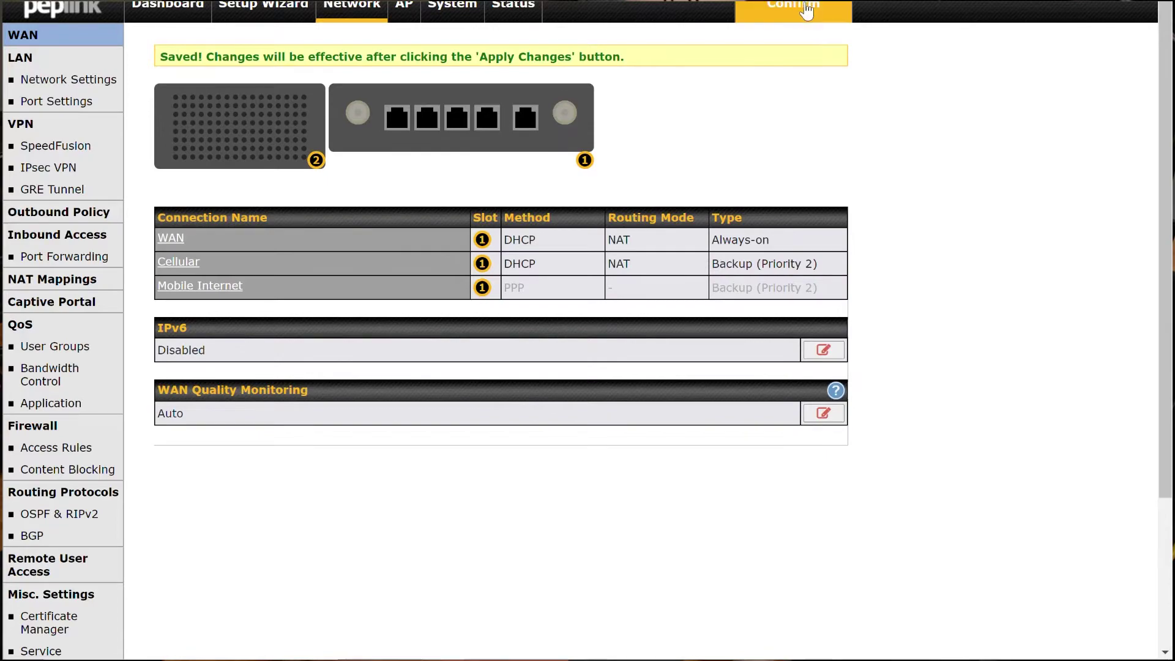
{"action": "left_click", "coordinate": [807, 9]}
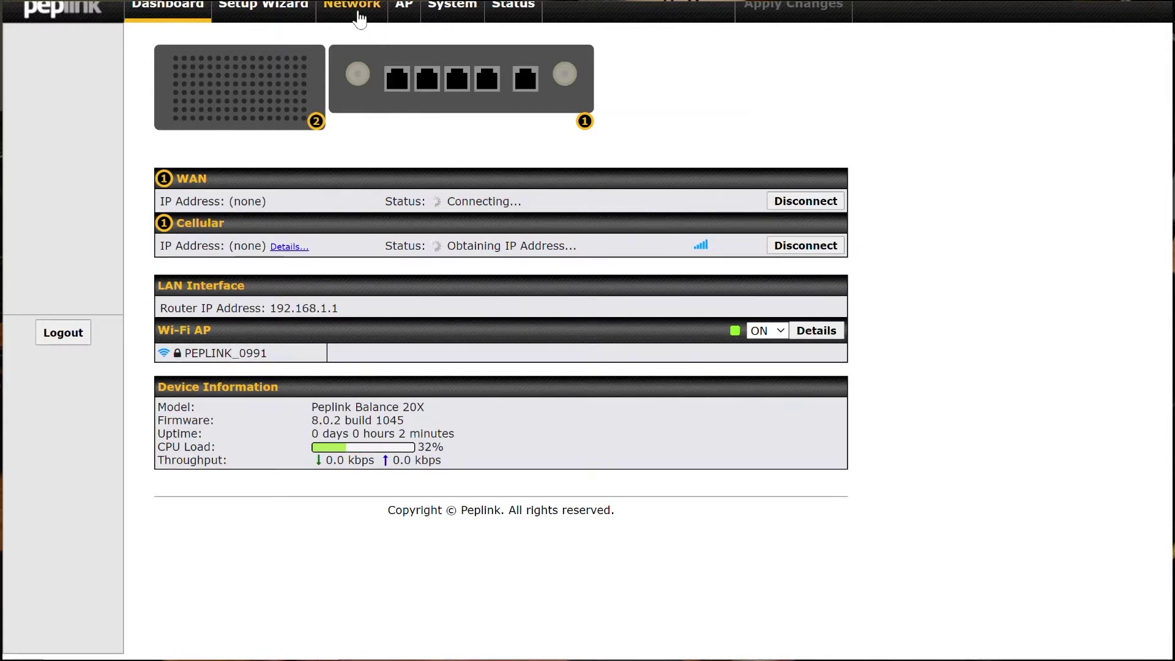
Change the Untagged LAN IP address to 10.1.10.1
{"action": "left_click", "coordinate": [359, 19]}
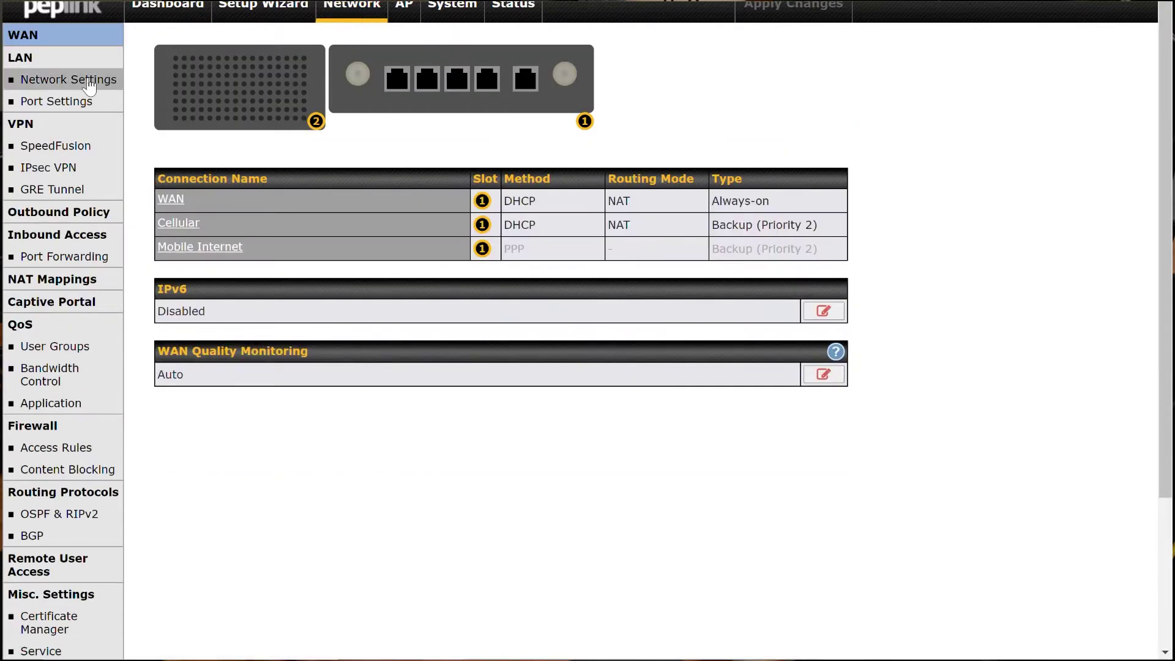
{"action": "left_click", "coordinate": [89, 86]}
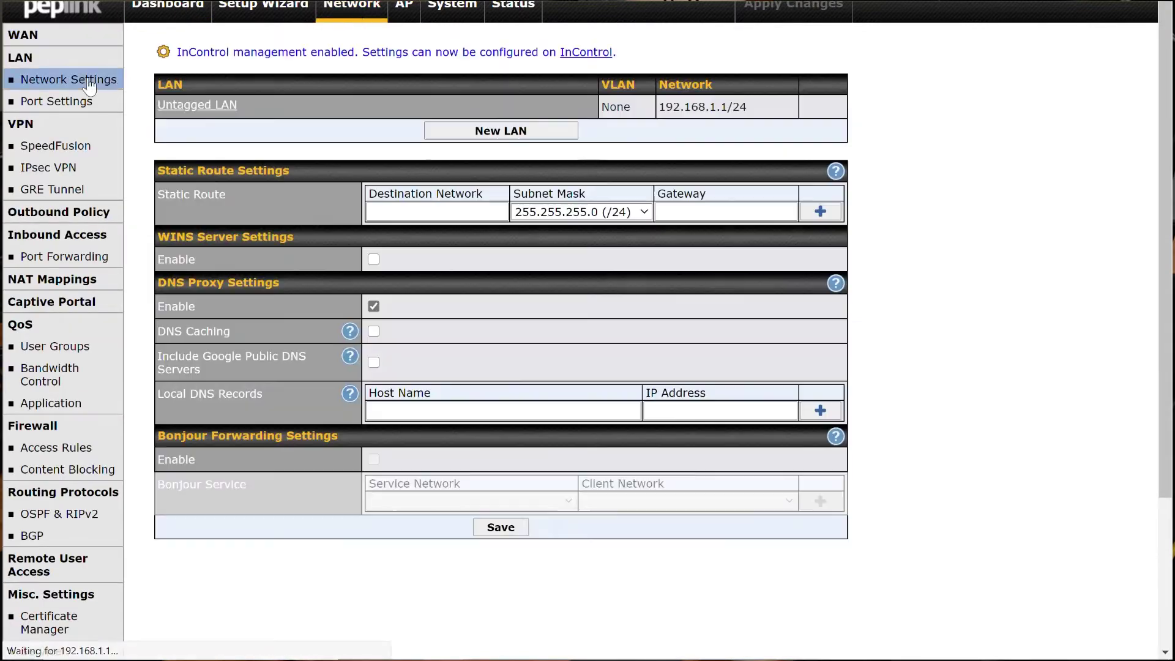
{"action": "left_click", "coordinate": [210, 106]}
{"action": "left_click_drag", "start_coordinate": [443, 115], "coordinate": [288, 123]}
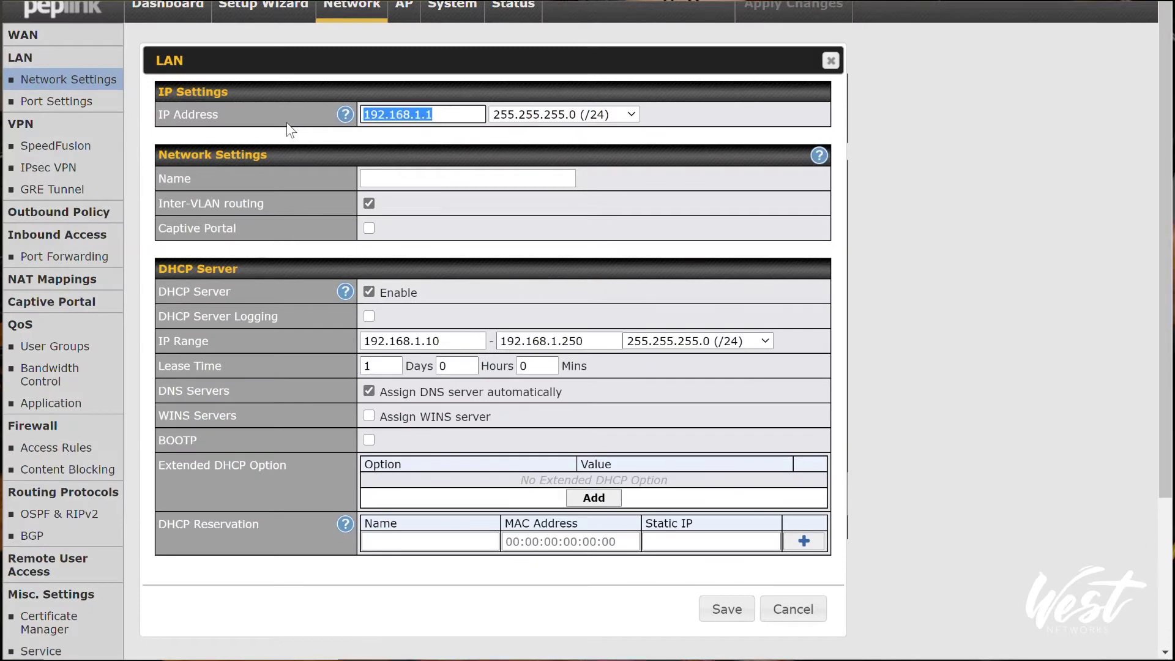
{"action": "type", "text": "10.1.10.1"}
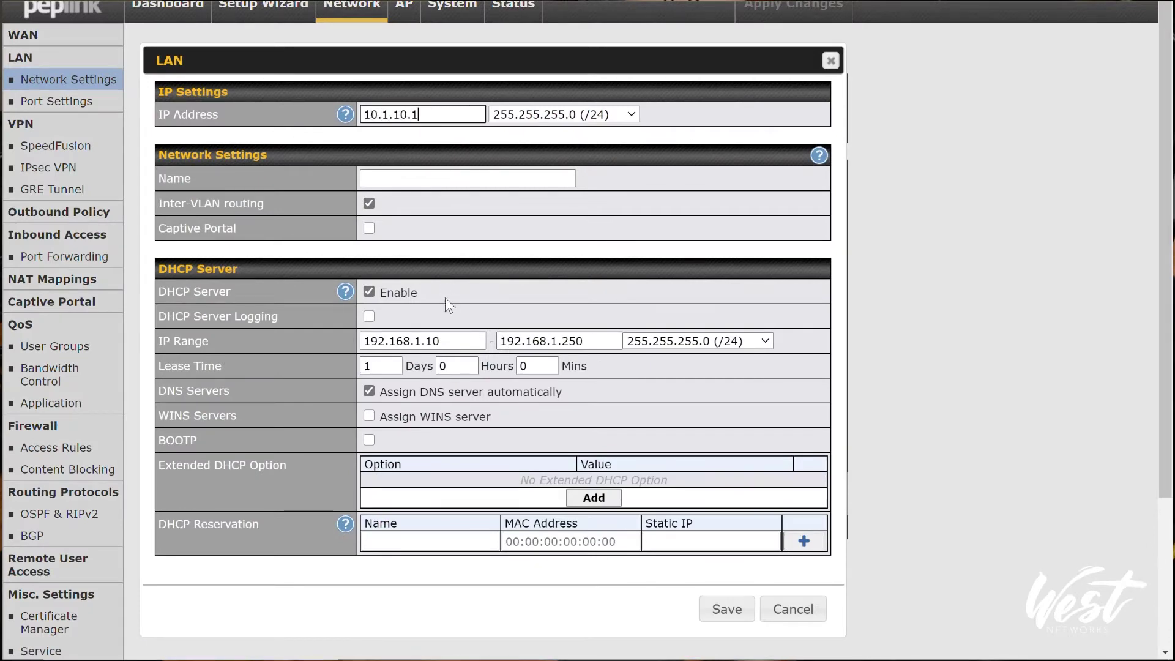
{"action": "left_click_drag", "start_coordinate": [453, 114], "coordinate": [328, 138]}
{"action": "key", "text": "ctrl+c"}
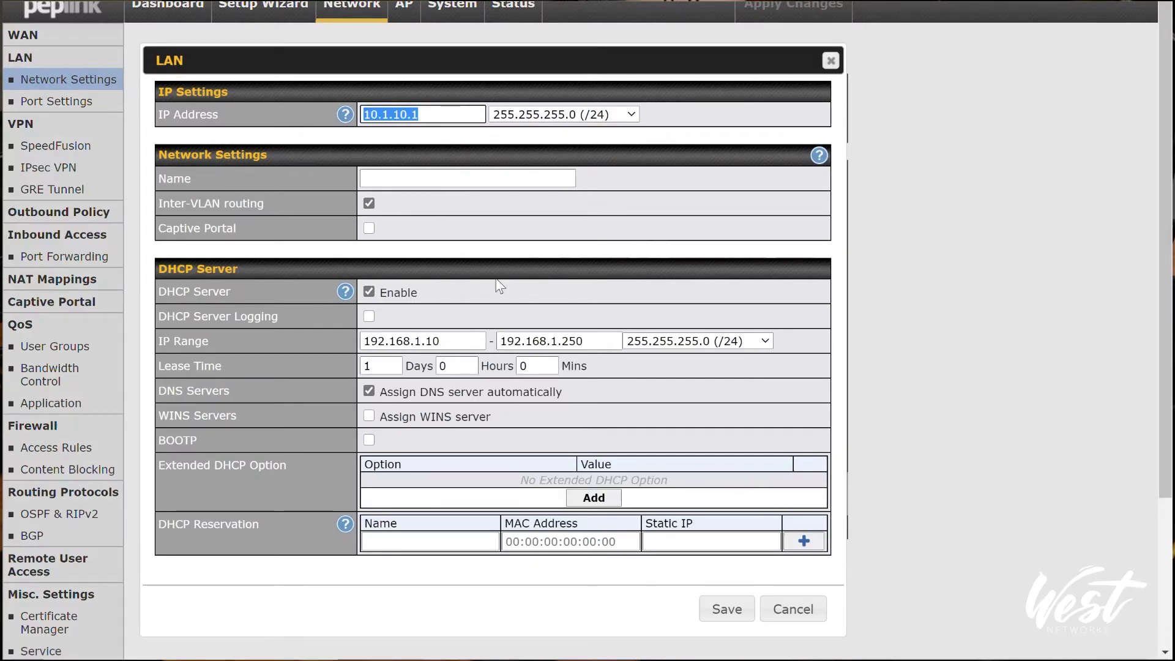
Set the DHCP range to 10.1.10.2–10.1.10.253 and save the LAN settings
{"action": "left_click_drag", "start_coordinate": [459, 336], "coordinate": [244, 342]}
{"action": "key", "text": "ctrl+v"}
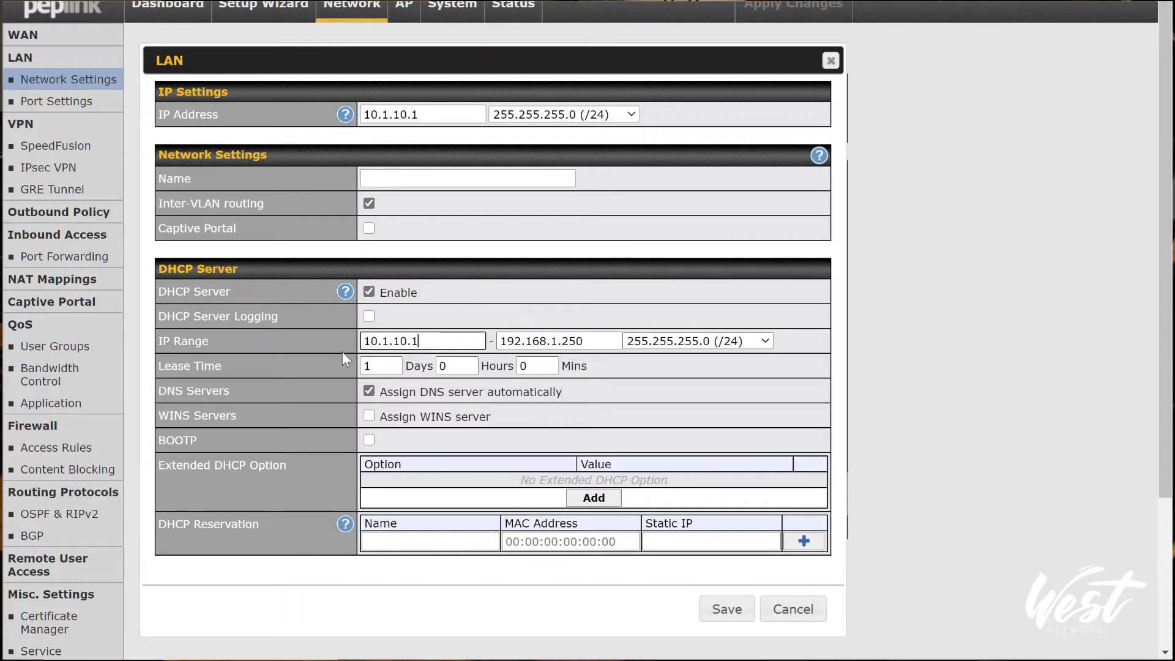
{"action": "key", "text": "BackSpace"}
{"action": "type", "text": "2"}
{"action": "key", "text": "Tab"}
{"action": "type", "text": "10.1.10."}
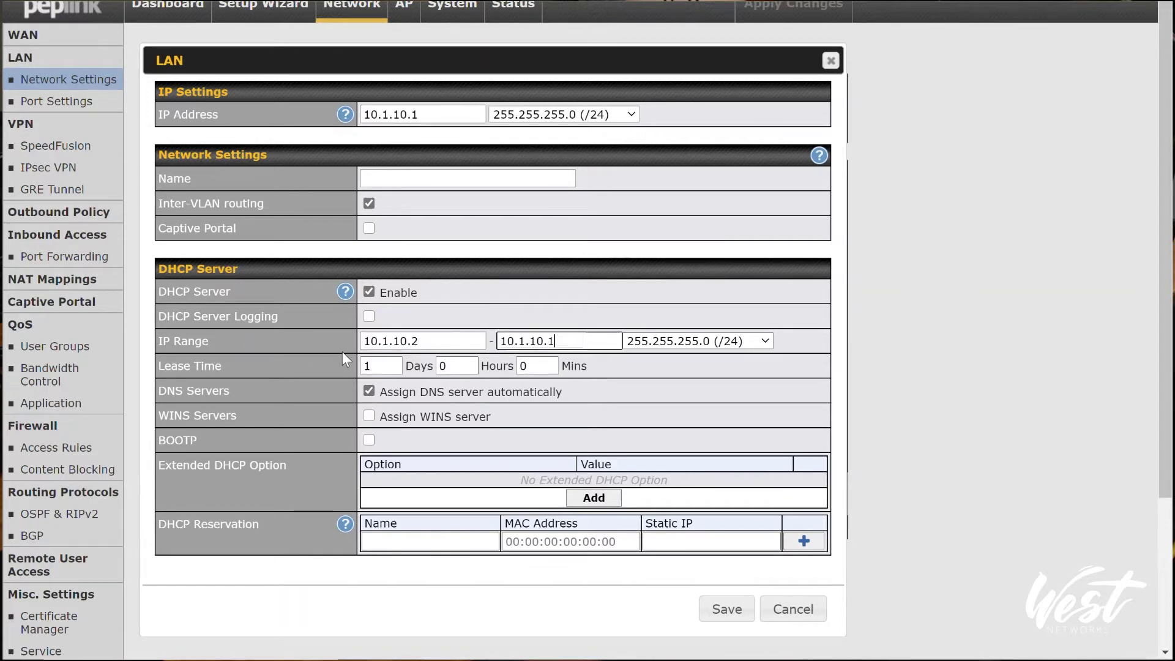
{"action": "type", "text": "253"}
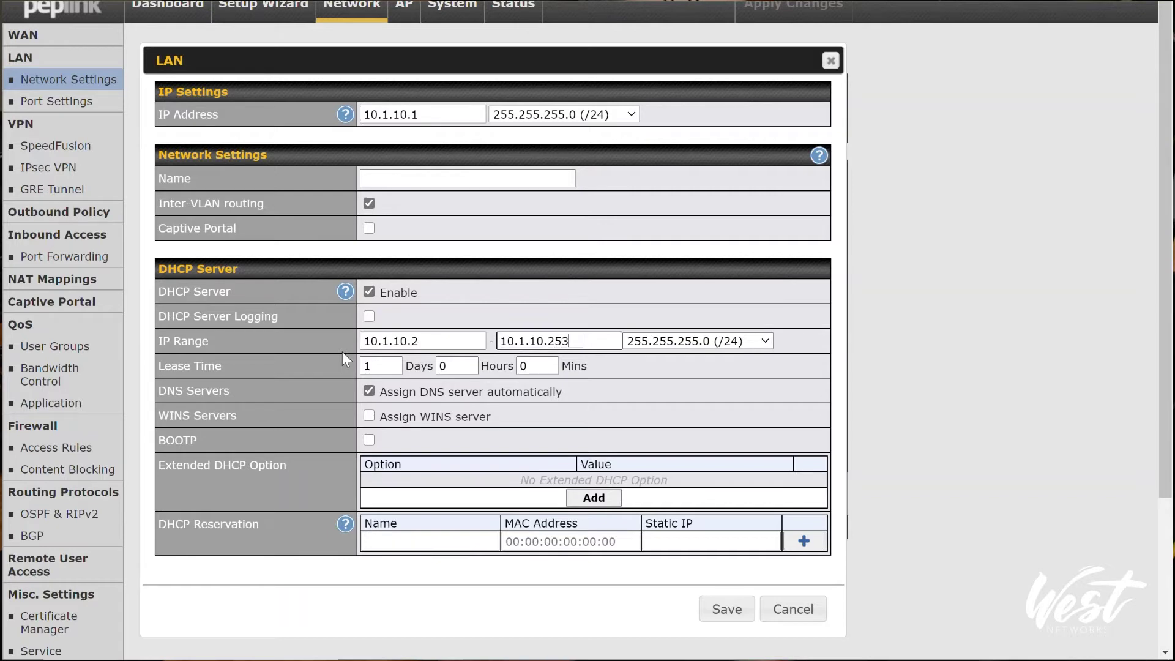
{"action": "left_click", "coordinate": [726, 609]}
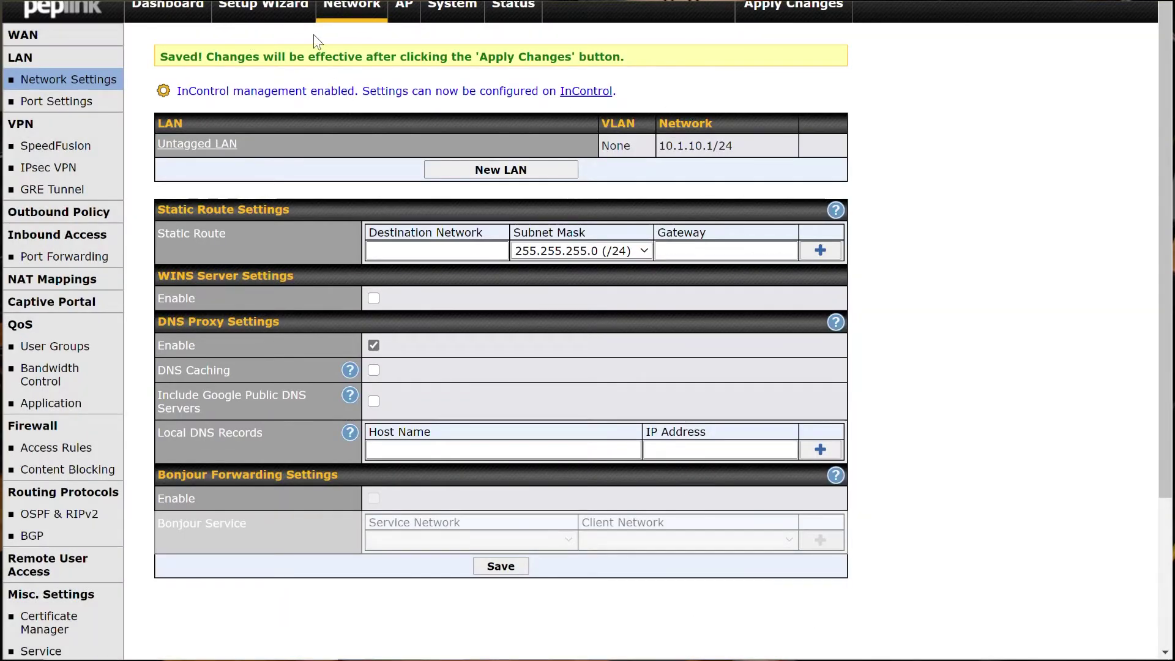
Check the wired WAN connection method and leave it on DHCP without changes
{"action": "left_click", "coordinate": [37, 36]}
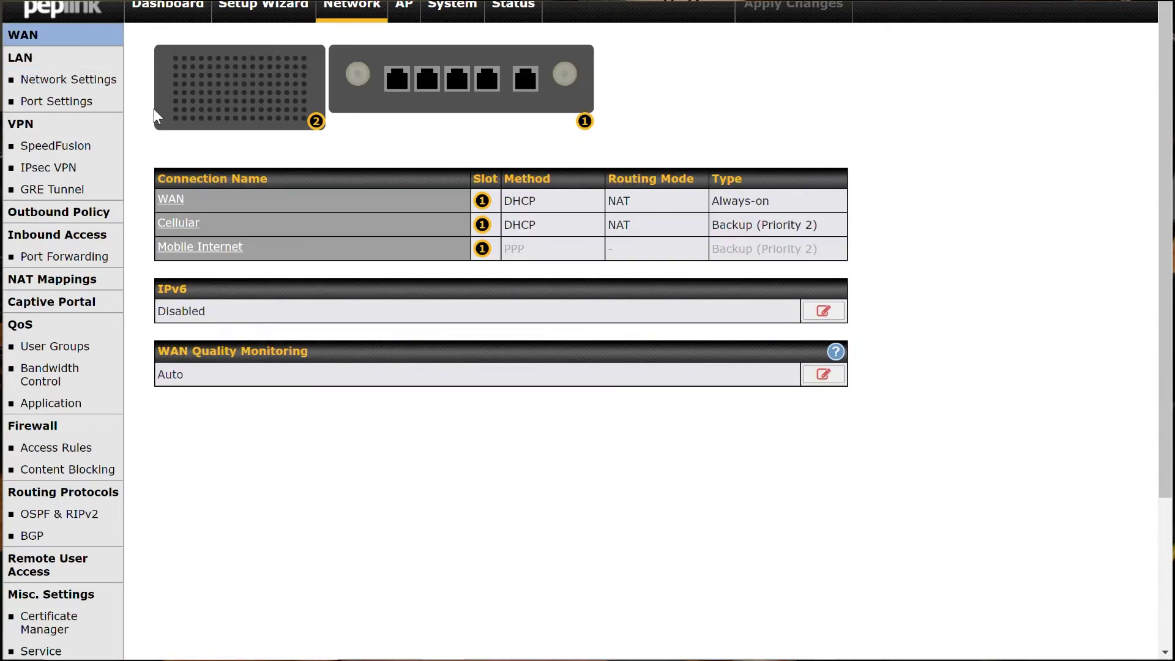
{"action": "left_click", "coordinate": [176, 204]}
{"action": "left_click", "coordinate": [374, 158]}
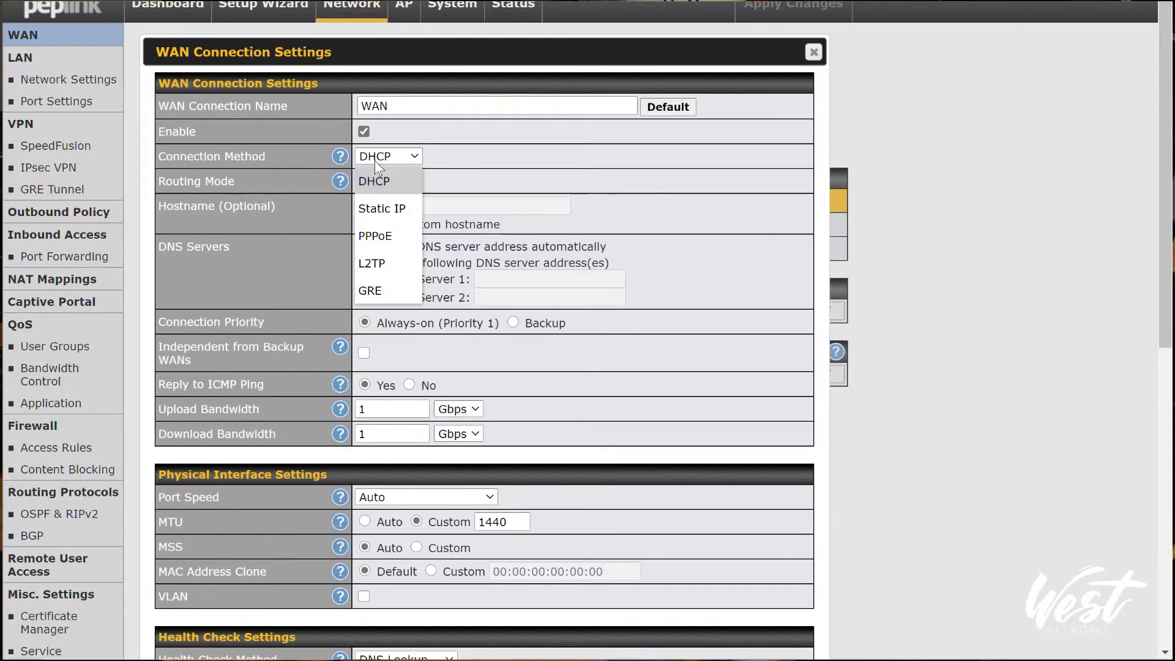
{"action": "left_click", "coordinate": [383, 214]}
{"action": "left_click", "coordinate": [384, 160]}
{"action": "left_click", "coordinate": [384, 179]}
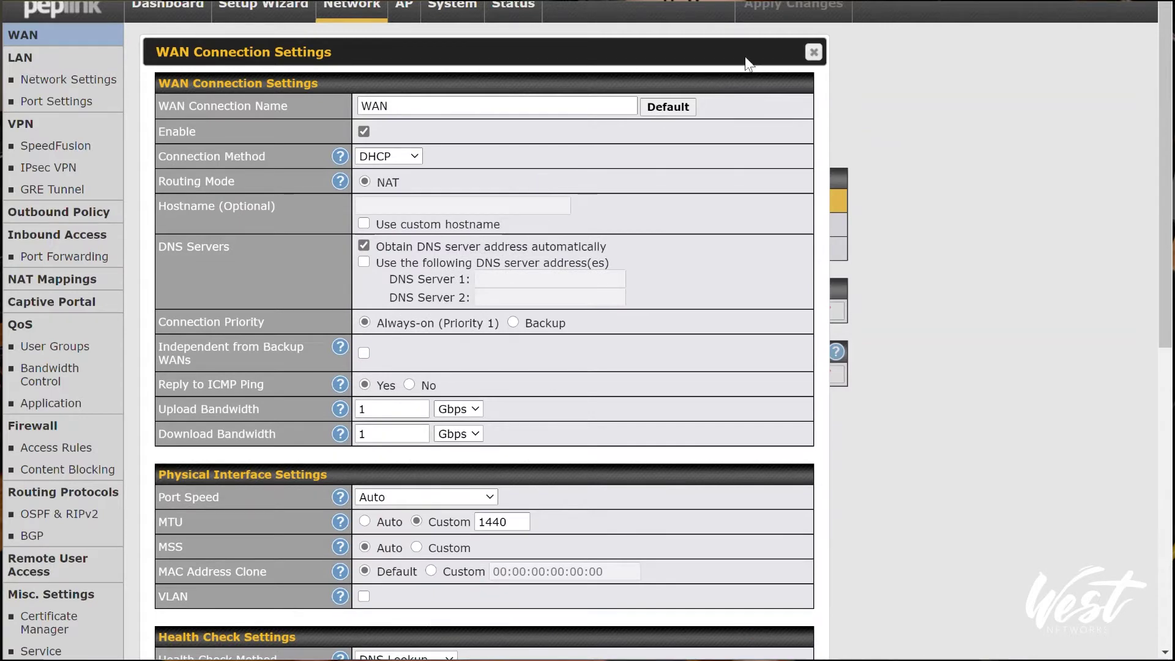
{"action": "left_click", "coordinate": [813, 52]}
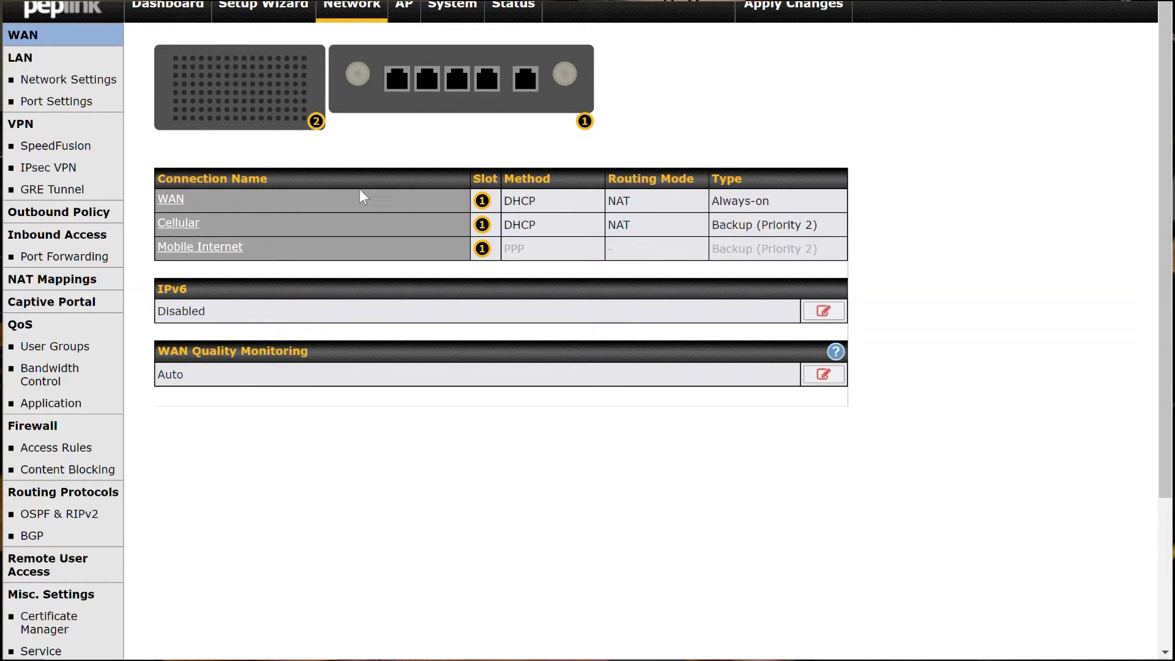
Apply and confirm the pending LAN changes from the router dashboard
{"action": "left_click", "coordinate": [833, 9]}
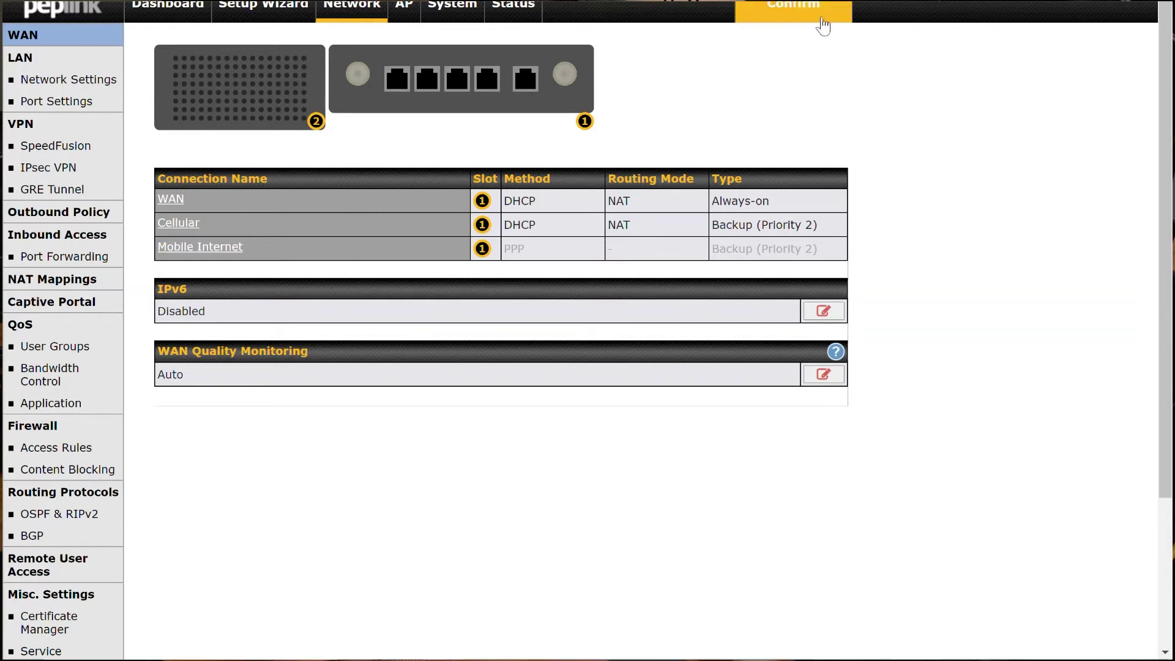
{"action": "left_click", "coordinate": [52, 90]}
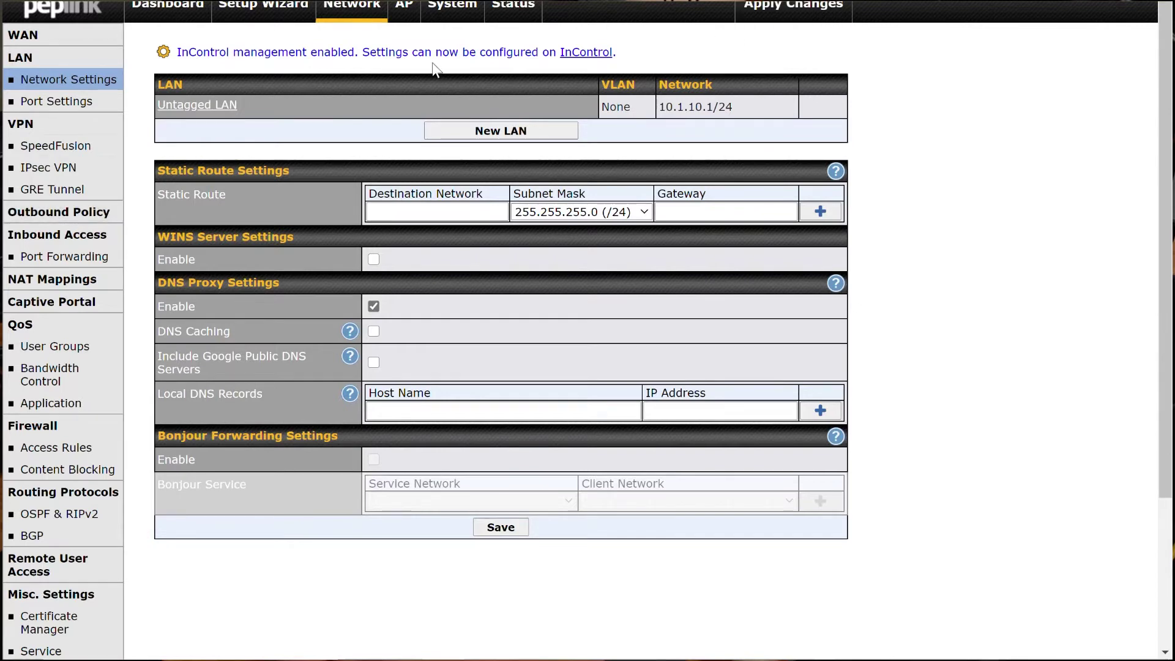
{"action": "left_click", "coordinate": [166, 12]}
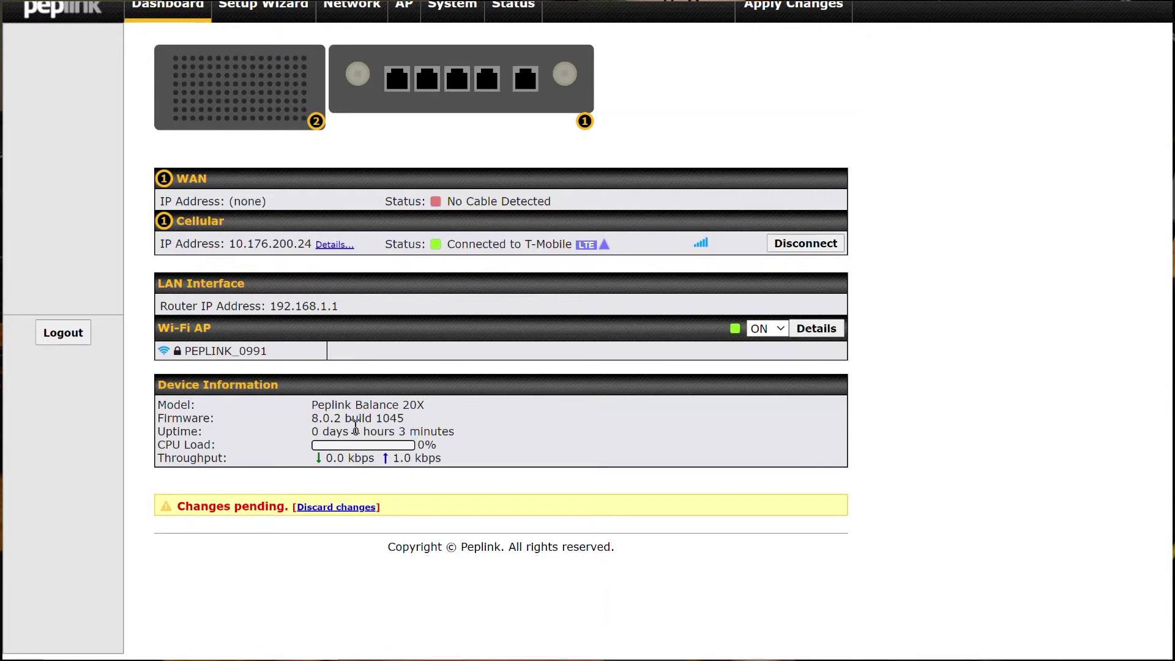
{"action": "left_click", "coordinate": [790, 15]}
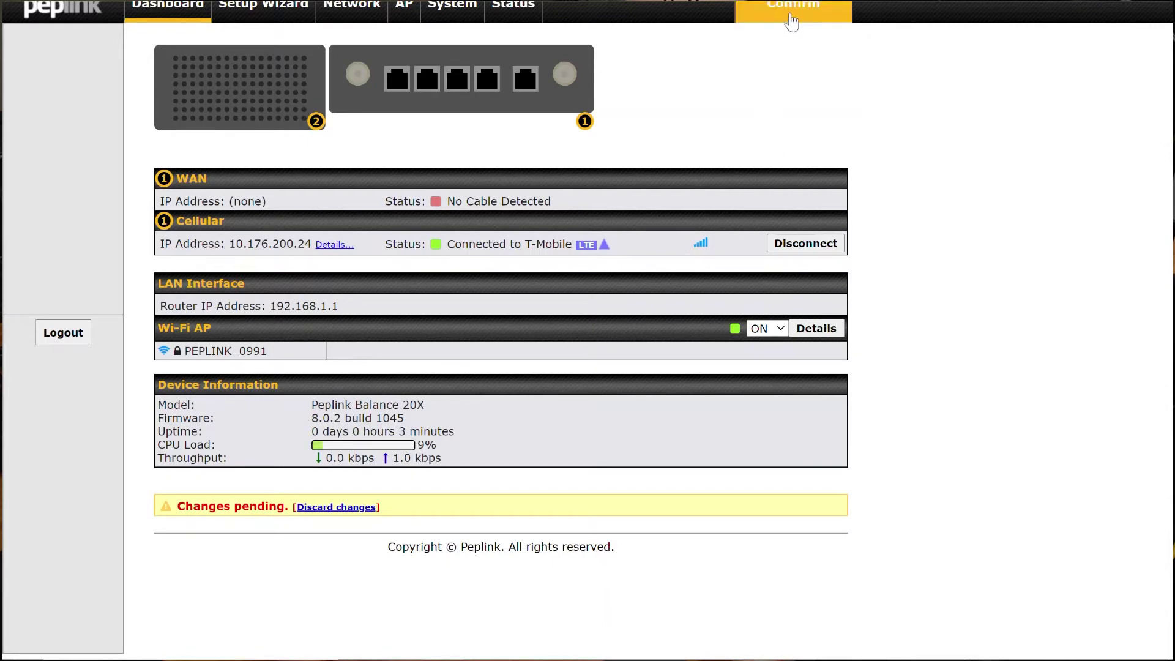
{"action": "left_click", "coordinate": [791, 19]}
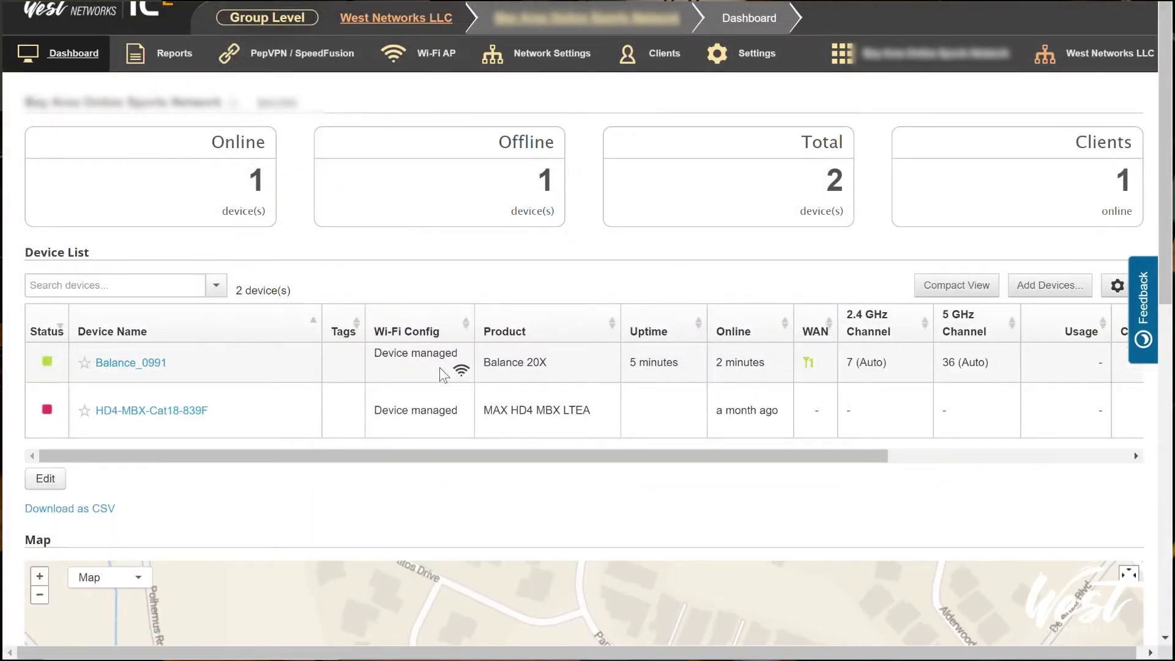
Review the group Firmware Policy in InControl 2, then return to the group dashboard
{"action": "left_click", "coordinate": [740, 53]}
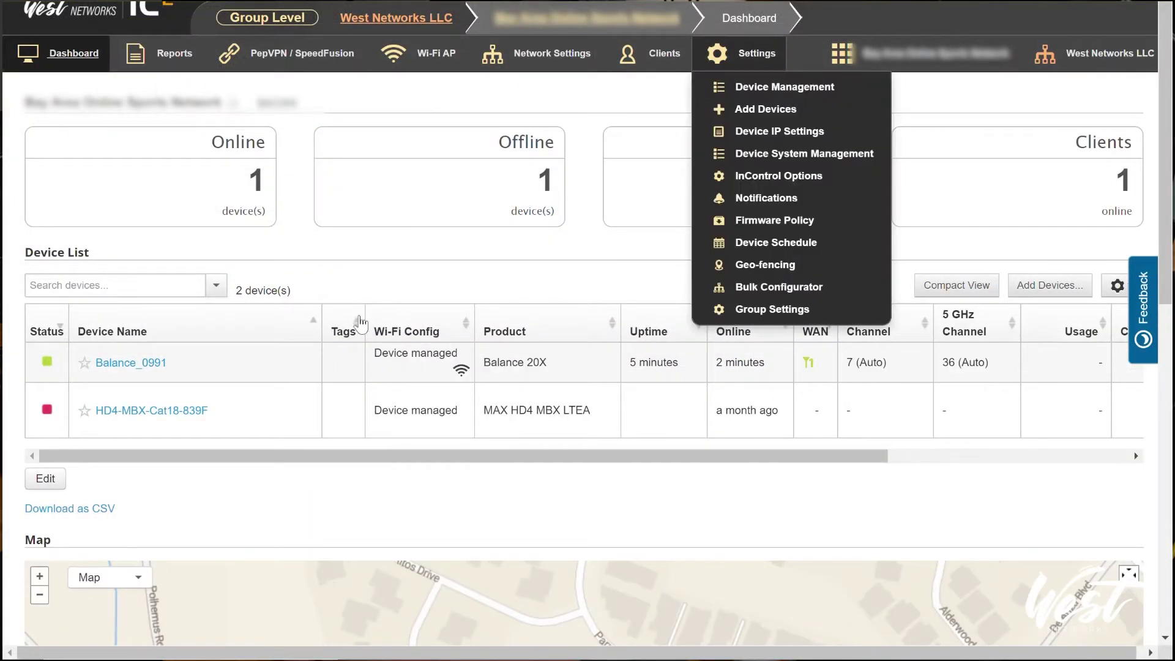
{"action": "left_click", "coordinate": [269, 381]}
{"action": "left_click", "coordinate": [757, 61]}
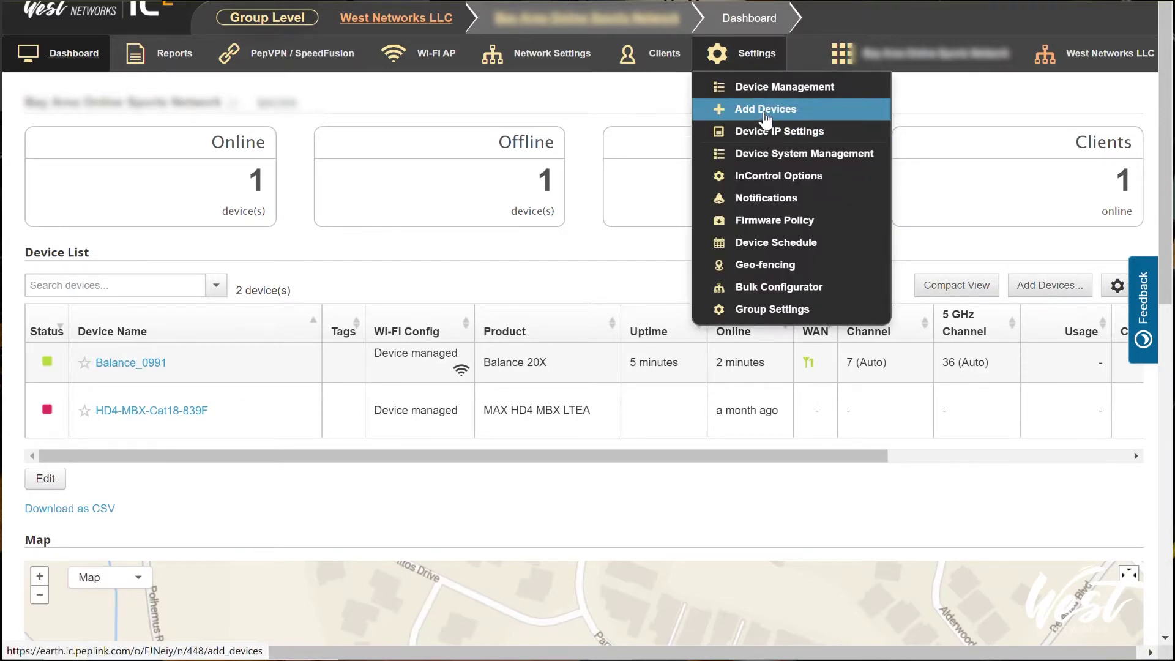
{"action": "left_click", "coordinate": [446, 317]}
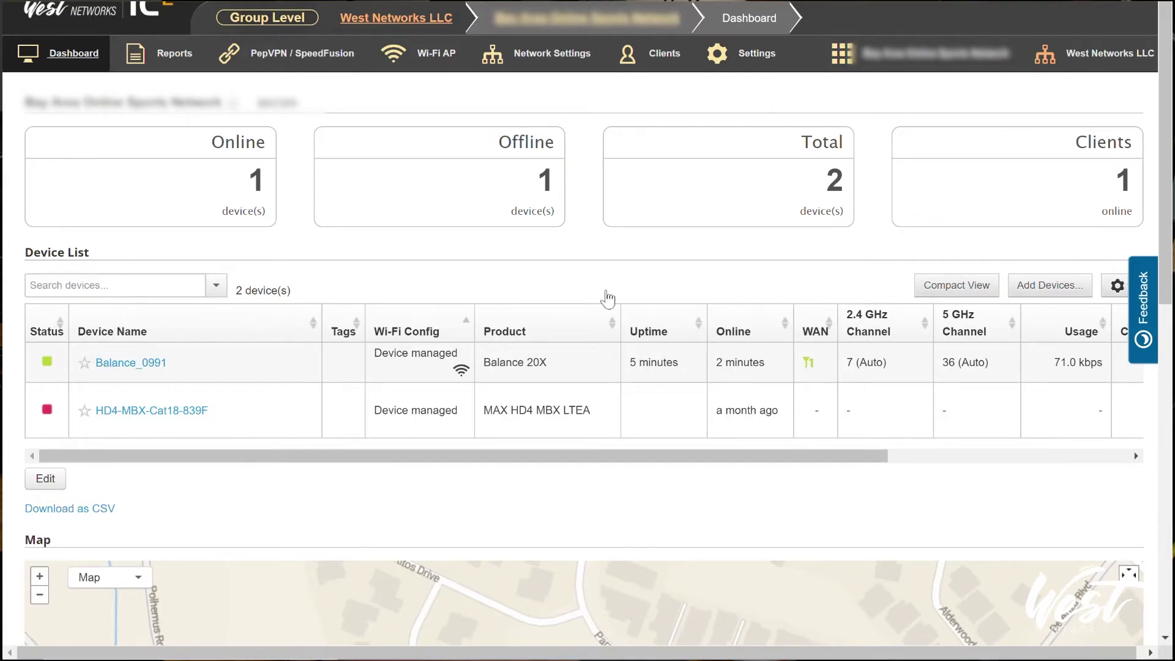
{"action": "mouse_move", "coordinate": [760, 61]}
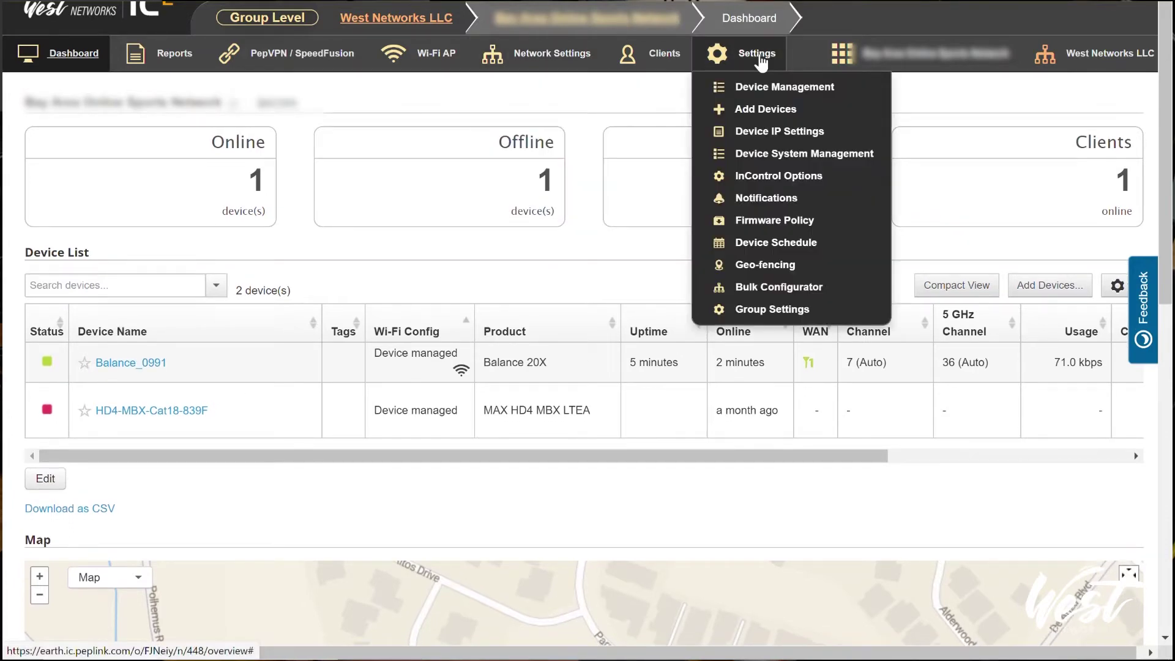
{"action": "left_click", "coordinate": [771, 221]}
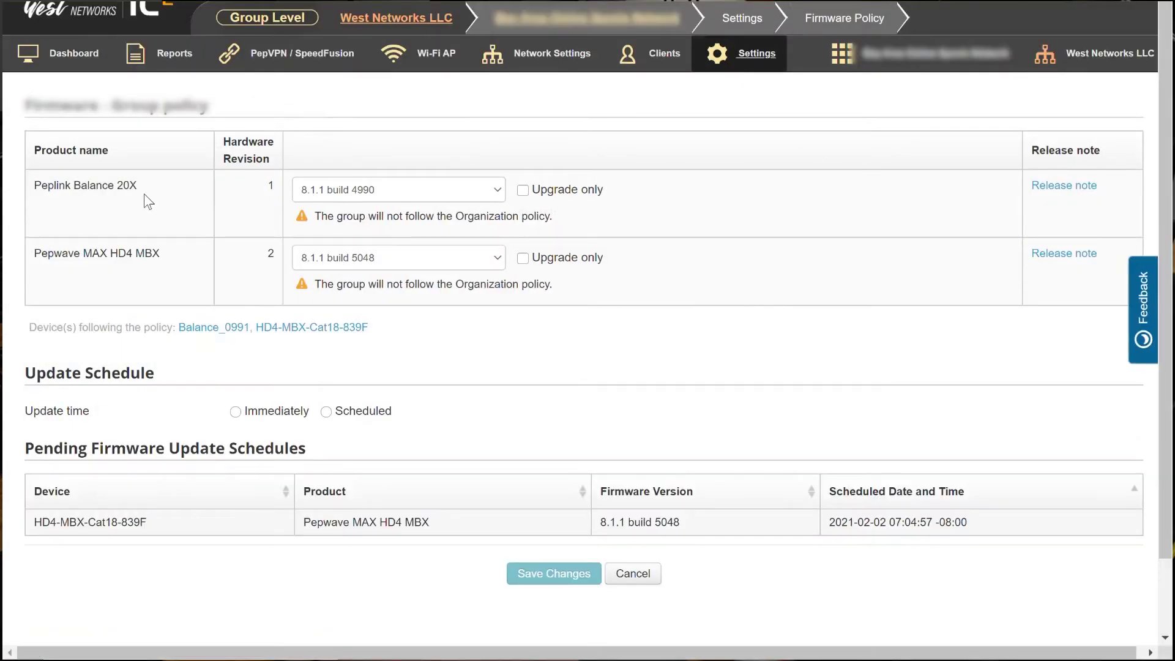
{"action": "left_click", "coordinate": [77, 61]}
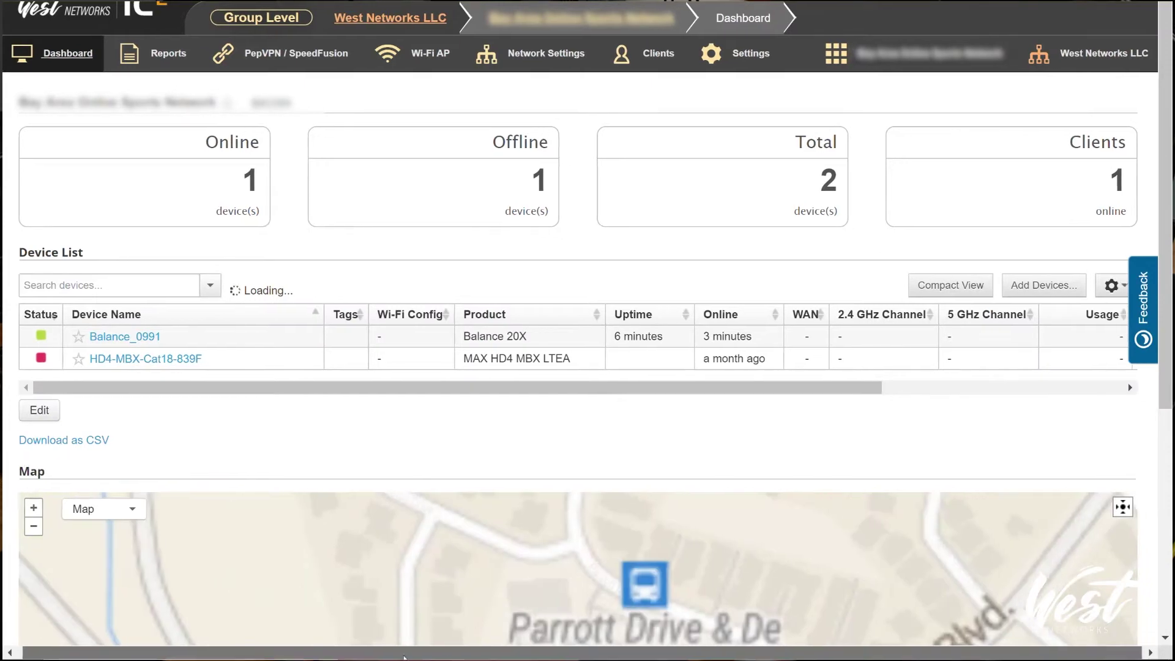
Scroll the device table to read the Balance 20X firmware, 8.1.1 build 4990
{"action": "left_click_drag", "start_coordinate": [539, 395], "coordinate": [872, 397]}
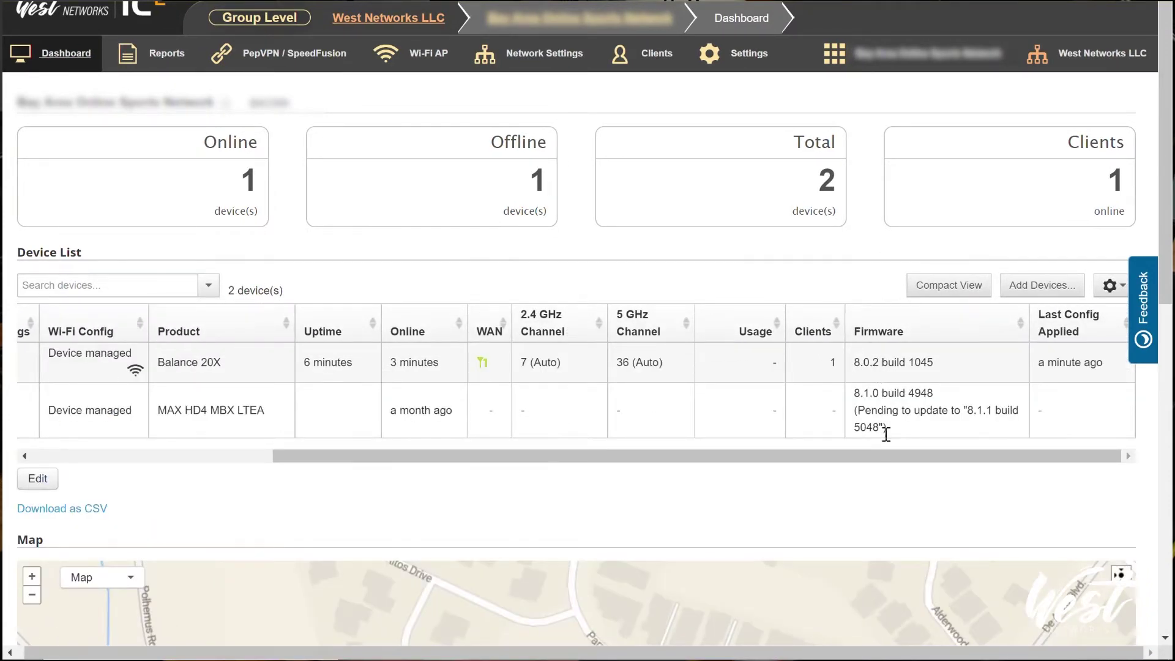
{"action": "left_click_drag", "start_coordinate": [850, 455], "coordinate": [956, 446]}
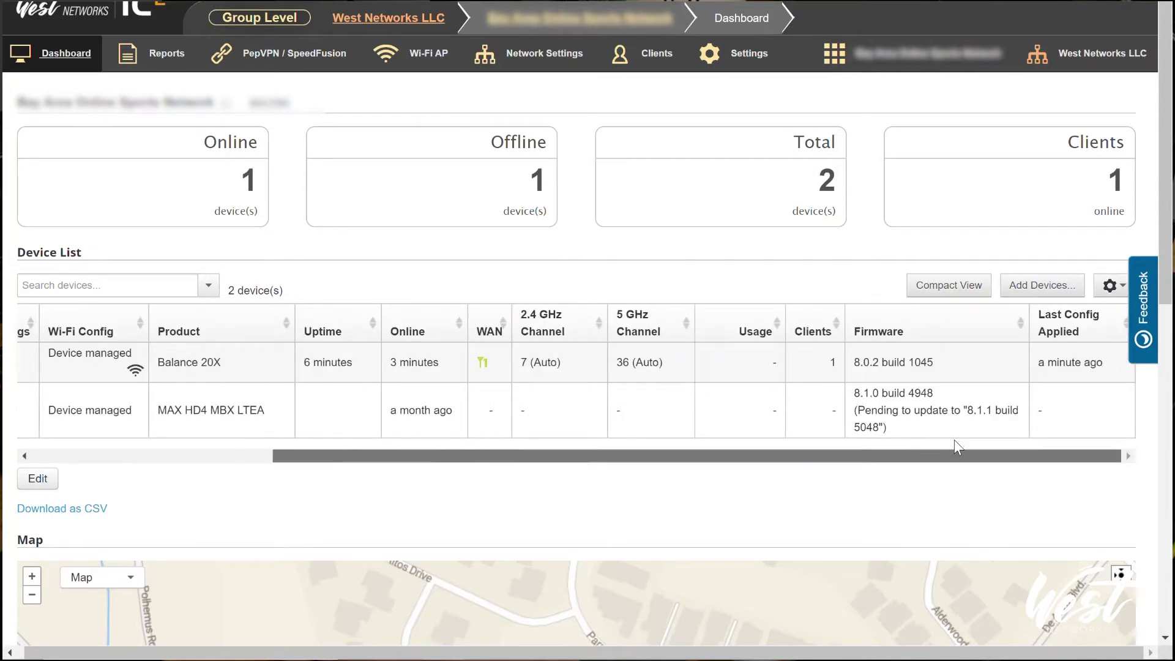
{"action": "right_click", "coordinate": [862, 442]}
{"action": "scroll", "coordinate": [692, 438], "scroll_direction": "left", "scroll_amount": 3}
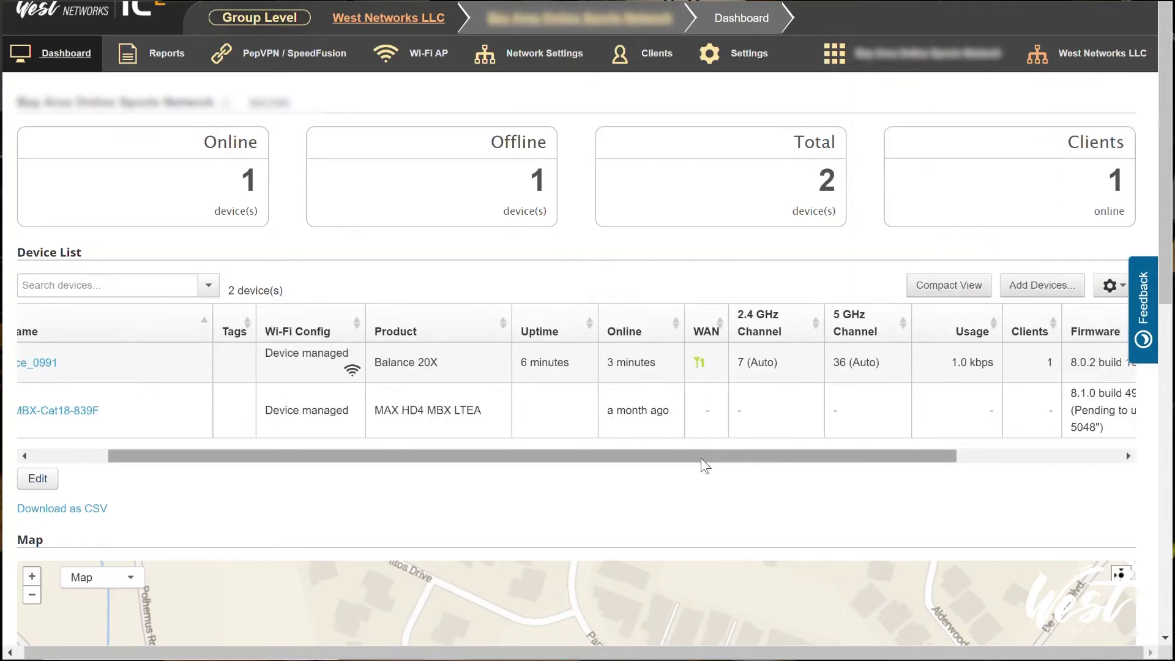
{"action": "scroll", "coordinate": [700, 468], "scroll_direction": "left", "scroll_amount": 3}
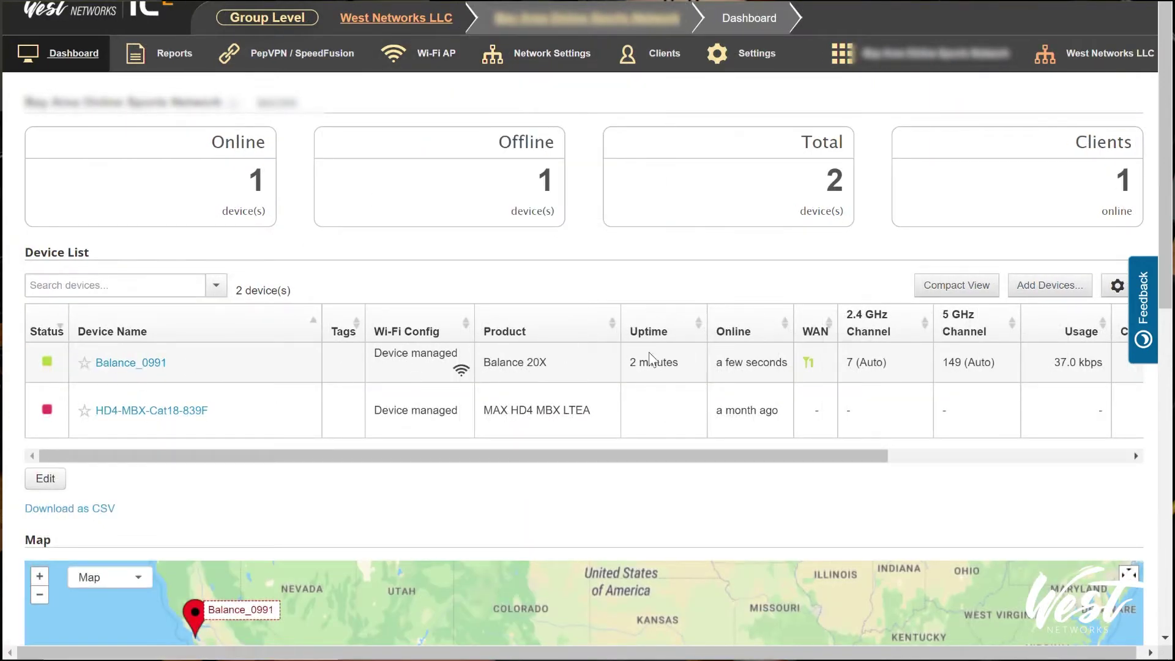
{"action": "scroll", "coordinate": [961, 405], "scroll_direction": "right", "scroll_amount": 5}
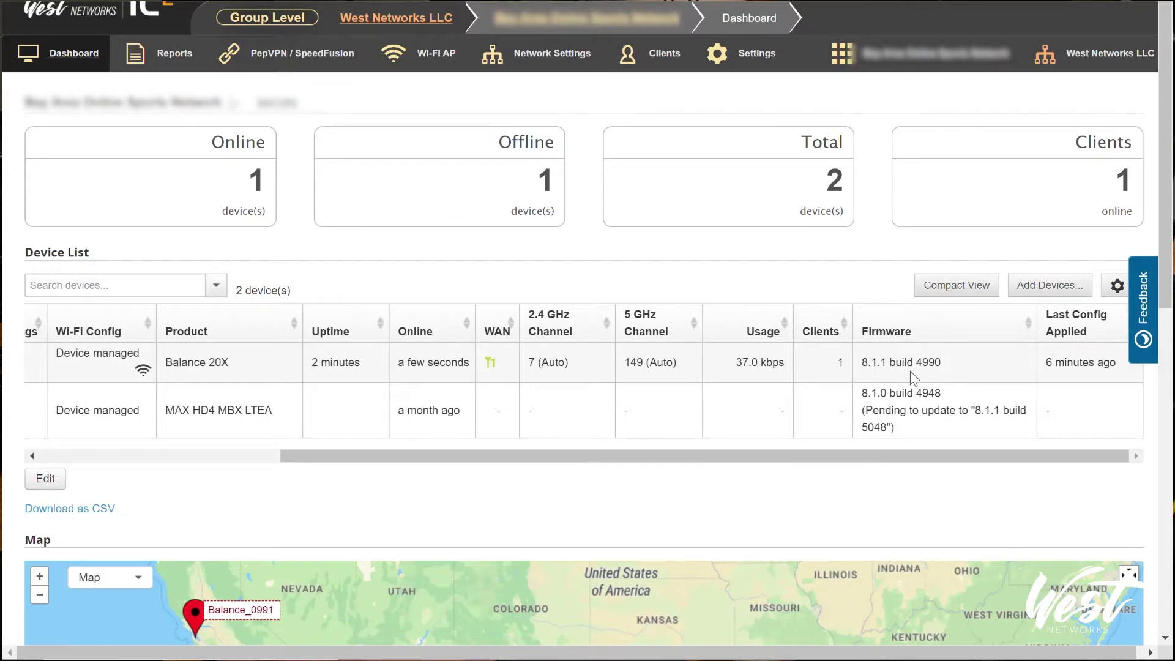
{"action": "left_click_drag", "start_coordinate": [915, 453], "coordinate": [580, 516]}
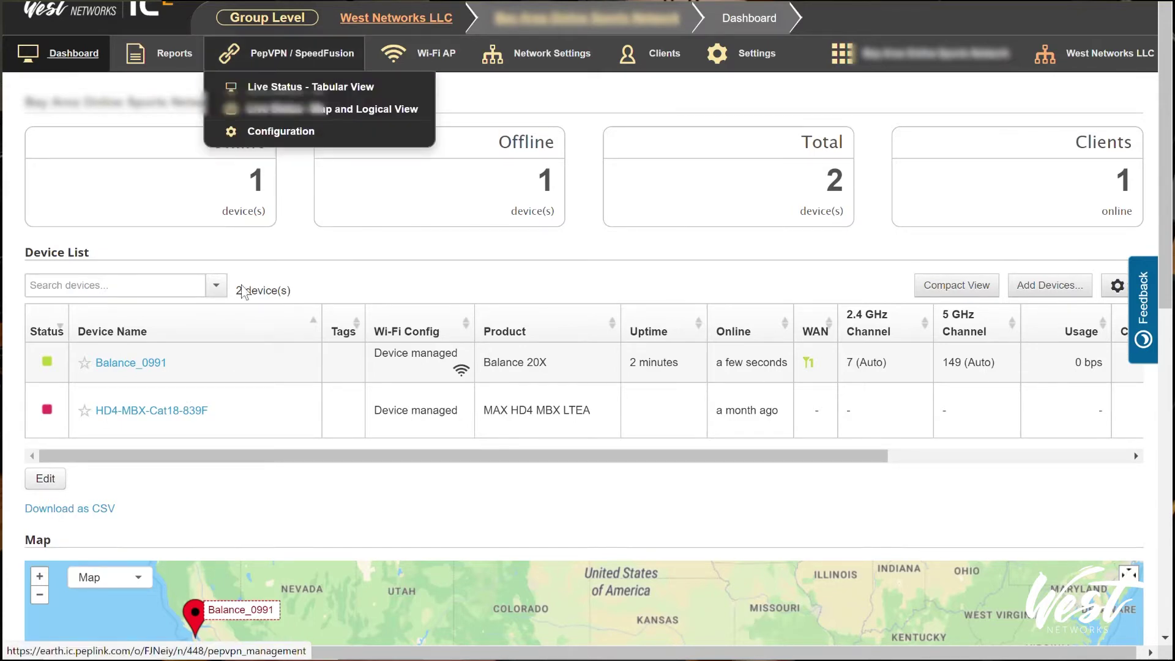
{"action": "mouse_move", "coordinate": [538, 53]}
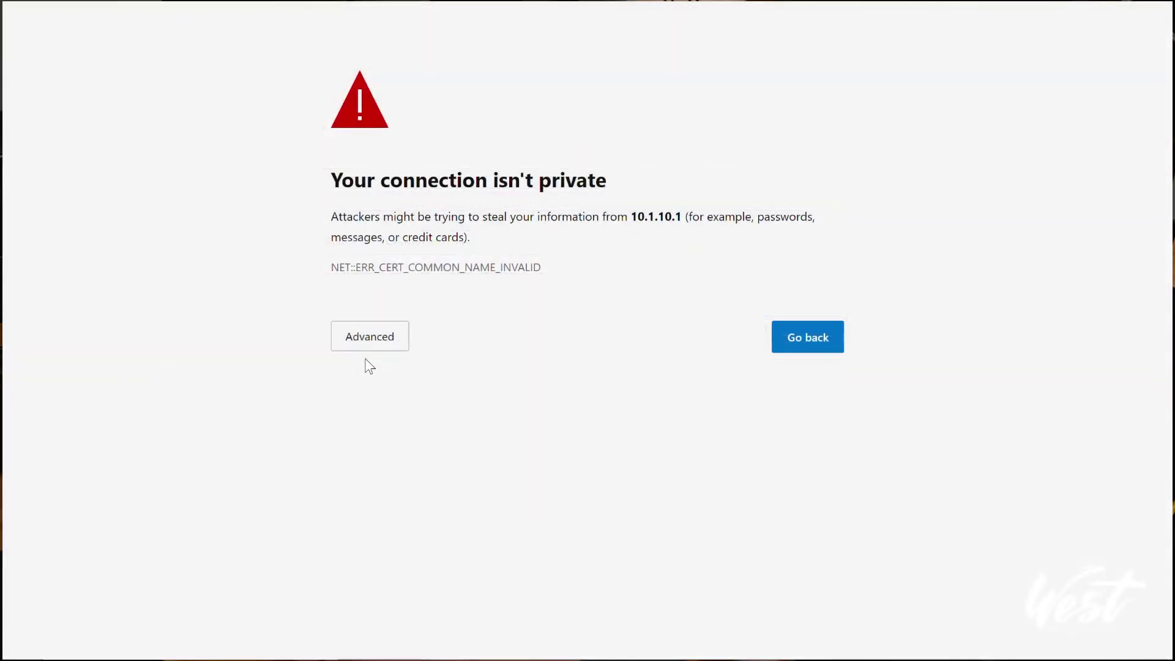
Bypass the certificate warning and log in to the router at 10.1.10.1 with the admin password
{"action": "left_click", "coordinate": [367, 344]}
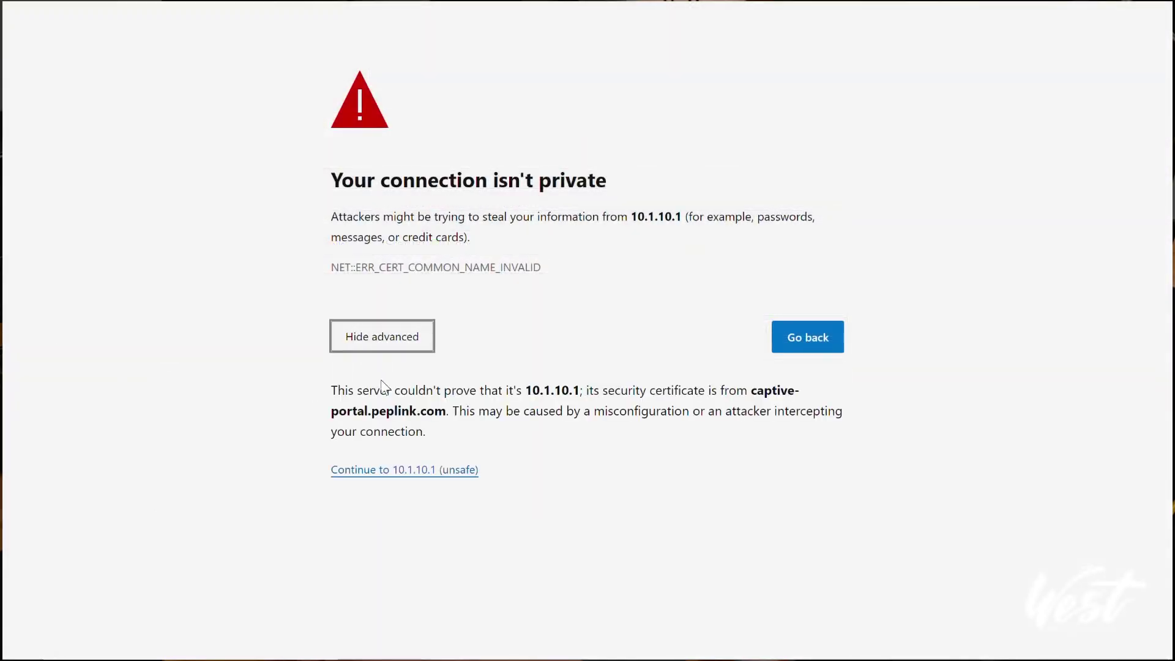
{"action": "left_click", "coordinate": [412, 477]}
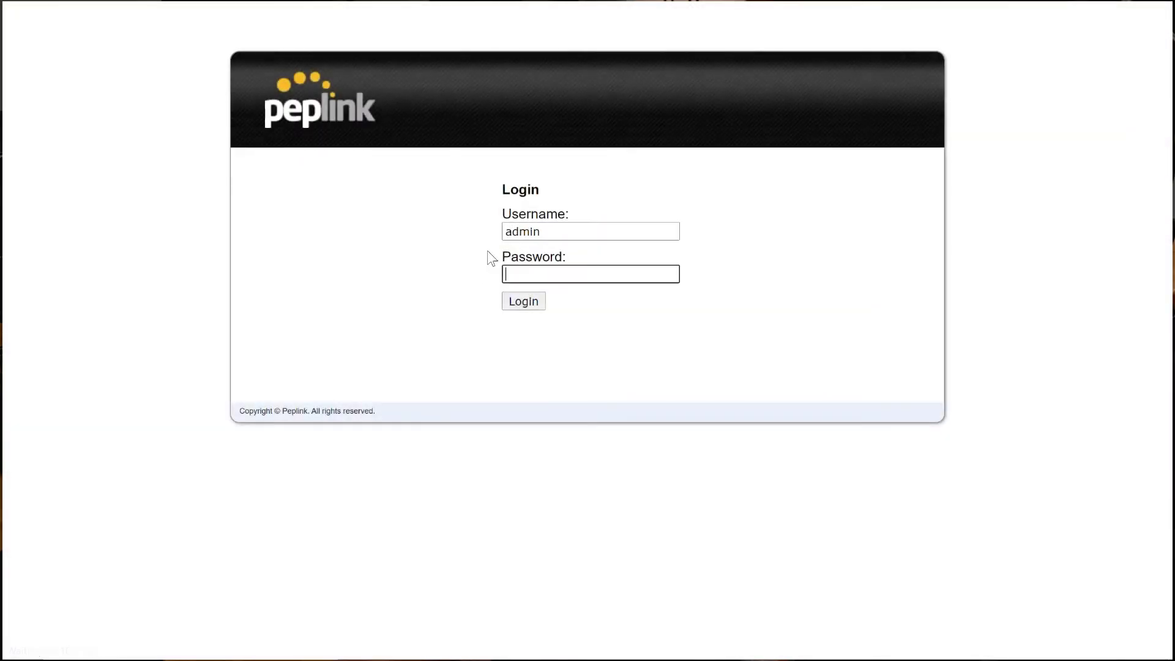
{"action": "type", "text": "**********"}
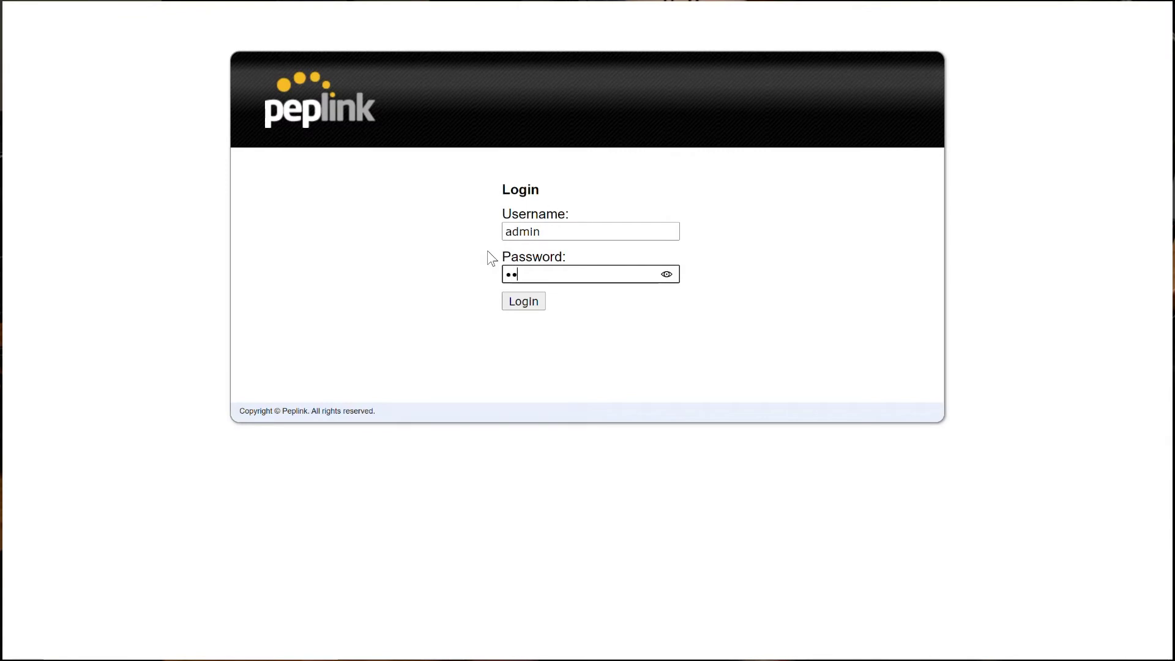
{"action": "key", "text": "Return"}
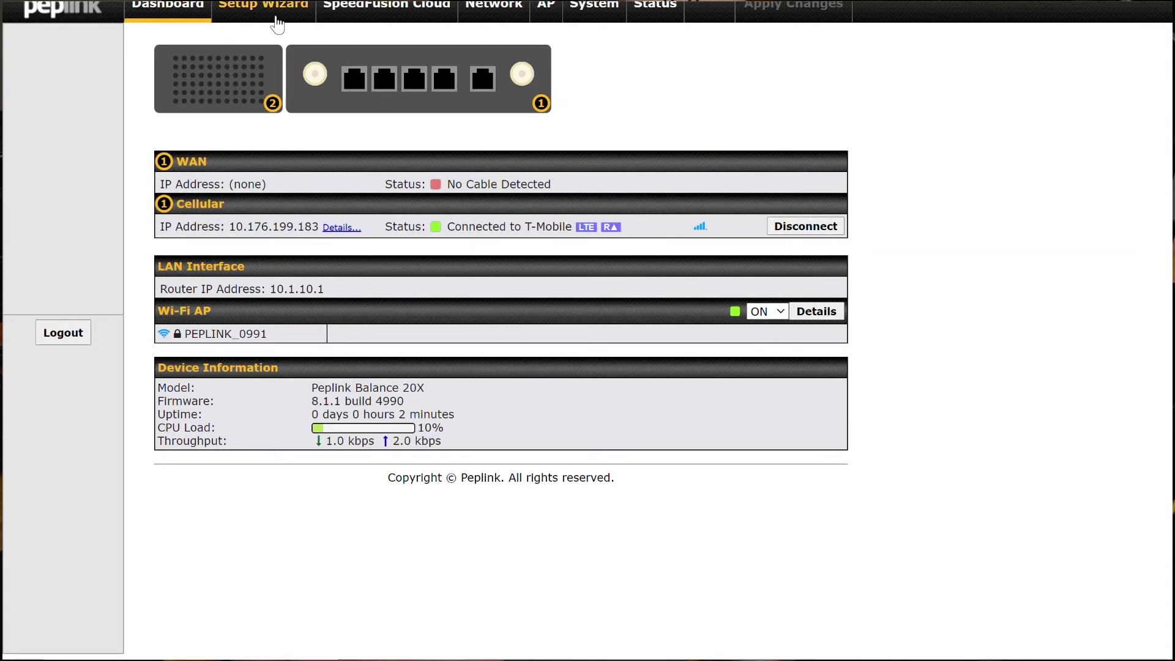
{"action": "left_click", "coordinate": [419, 20]}
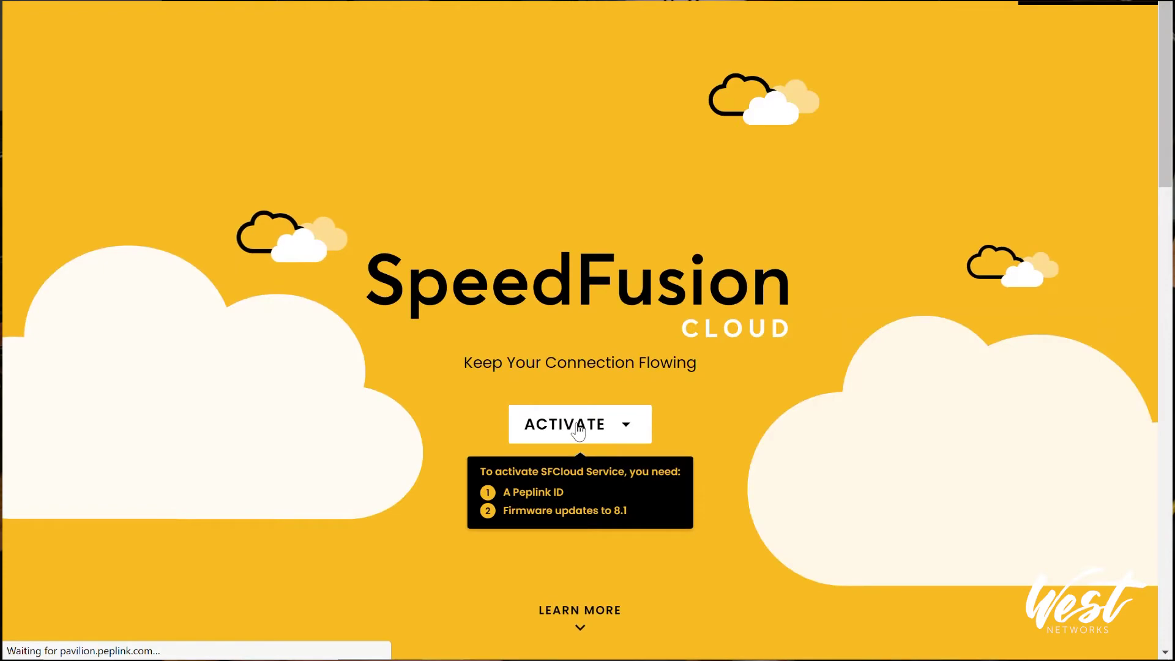
Choose ACTIVATE via Care Plans, keeping the device group filter on All
{"action": "left_click", "coordinate": [577, 427]}
{"action": "left_click", "coordinate": [560, 484]}
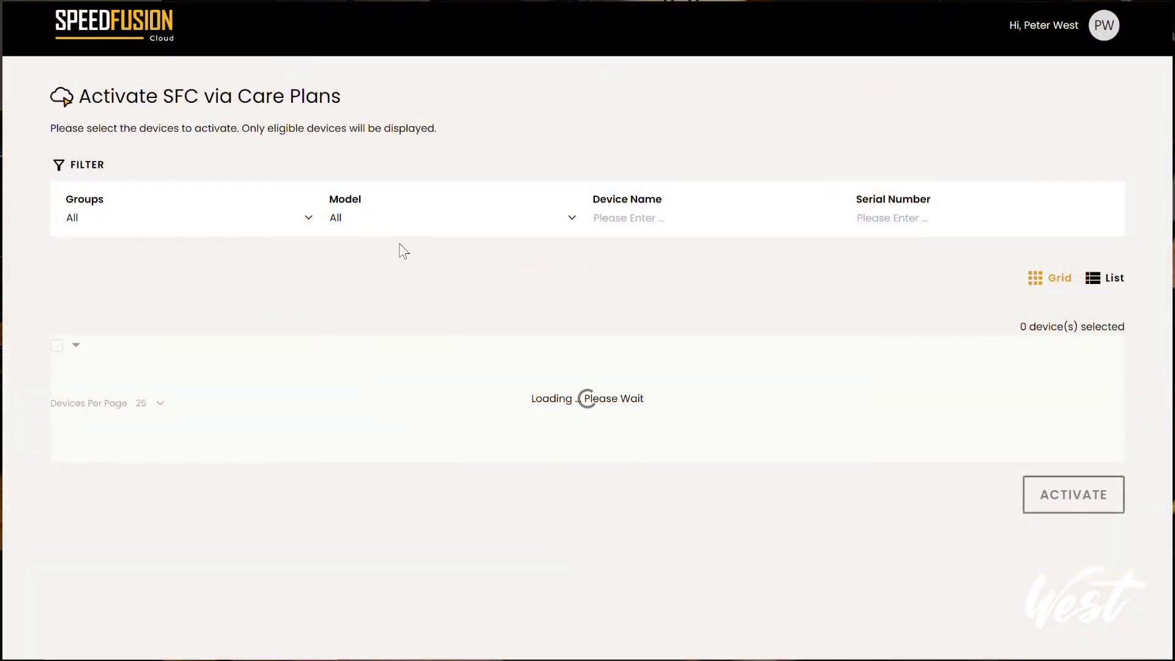
{"action": "left_click", "coordinate": [93, 222]}
{"action": "left_click", "coordinate": [96, 220]}
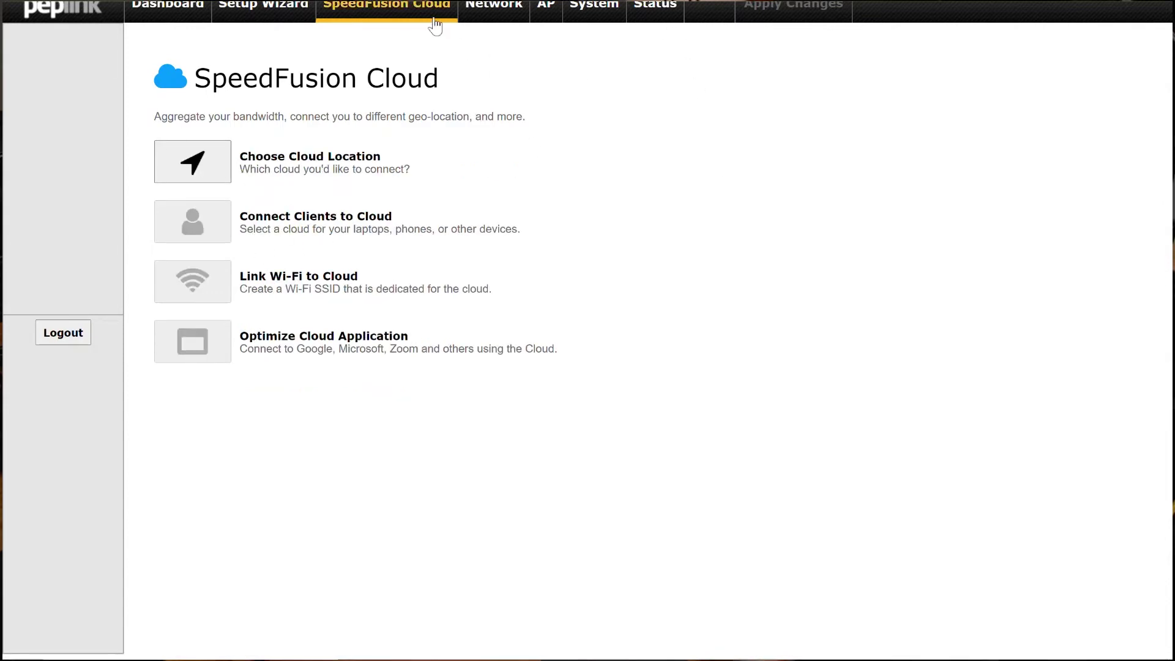
Set the SpeedFusion Cloud location to Automatic and save it
{"action": "left_click", "coordinate": [221, 173]}
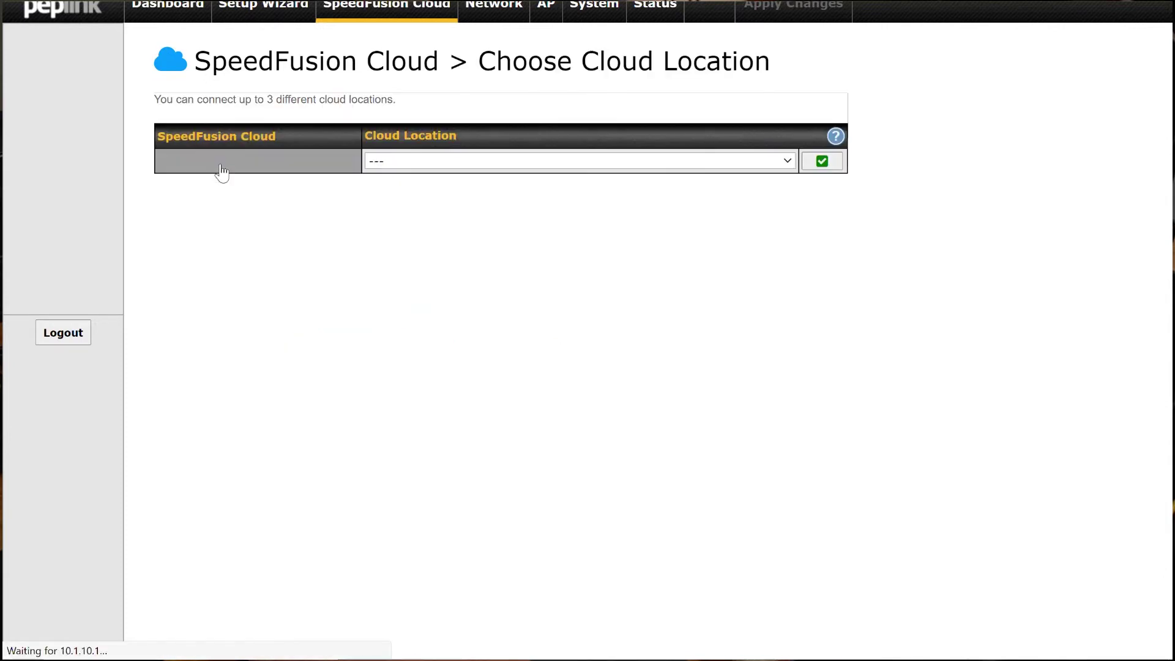
{"action": "left_click", "coordinate": [546, 167]}
{"action": "scroll", "coordinate": [495, 263], "scroll_direction": "down", "scroll_amount": 3}
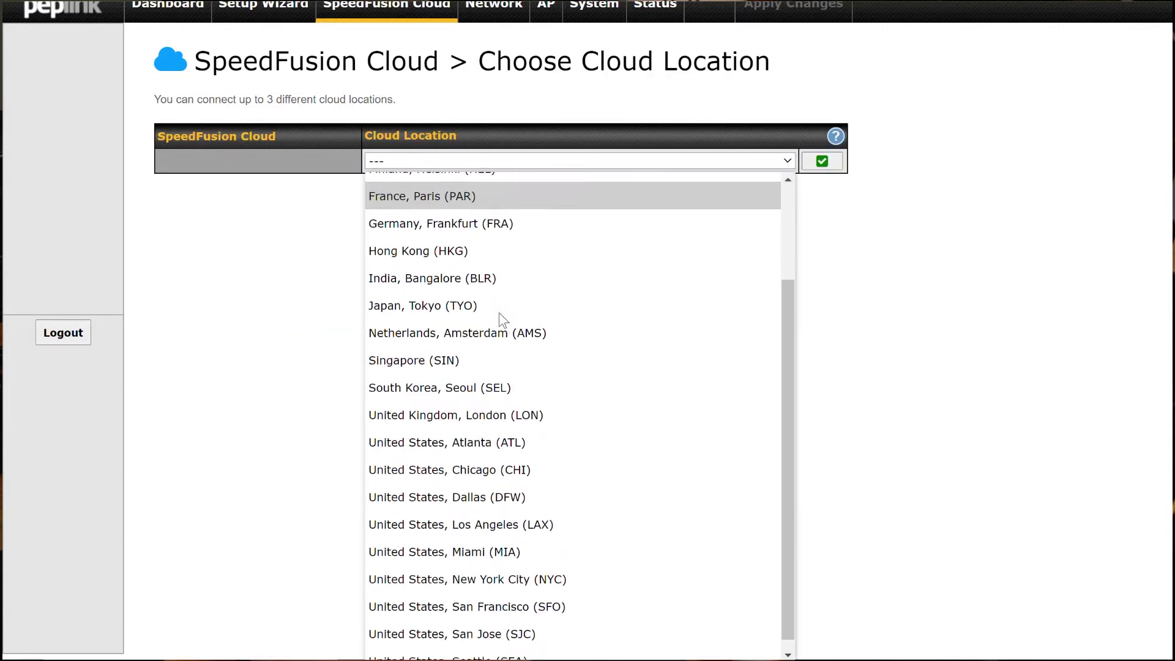
{"action": "scroll", "coordinate": [501, 321], "scroll_direction": "up", "scroll_amount": 3}
{"action": "left_click", "coordinate": [456, 216]}
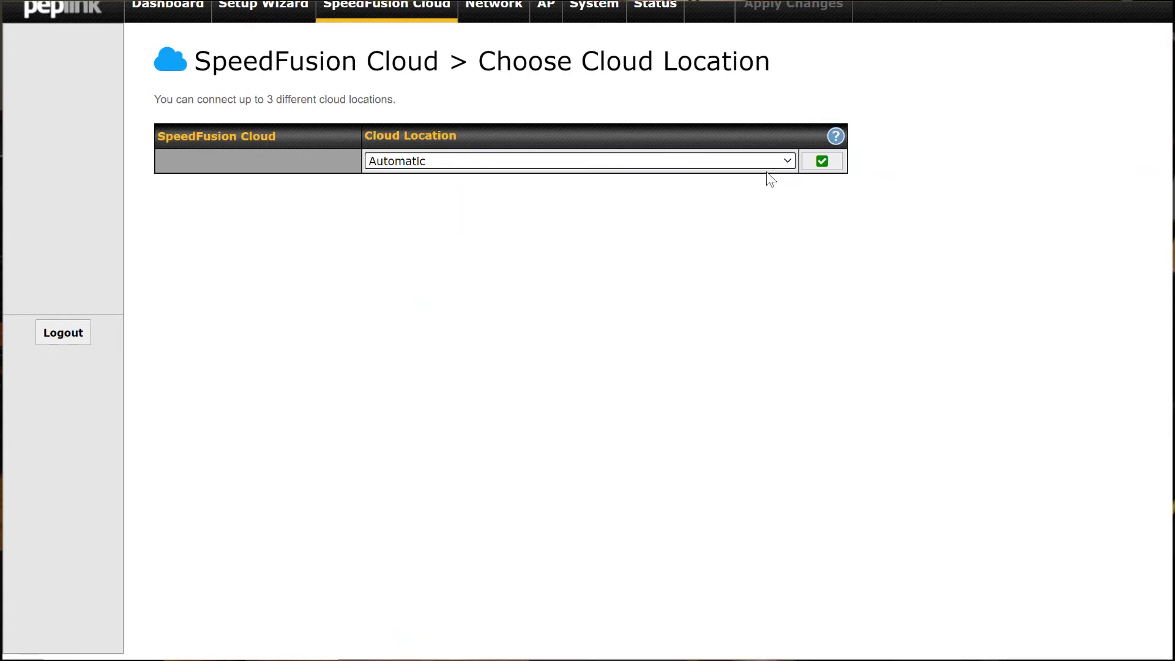
{"action": "left_click", "coordinate": [822, 161]}
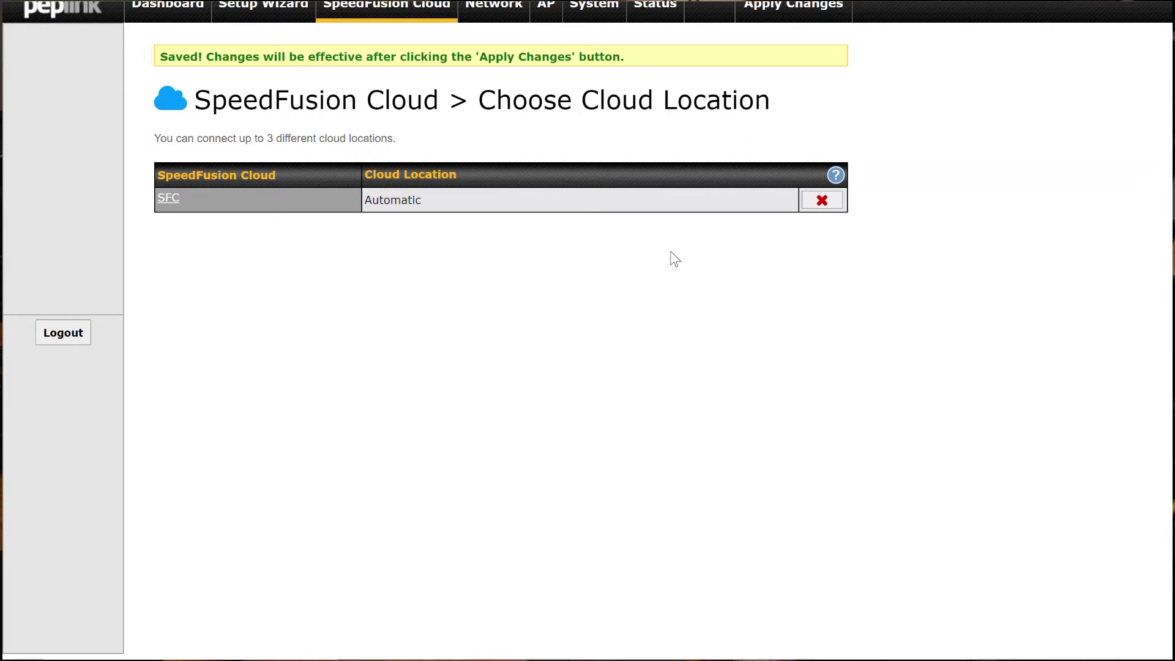
Add two more cloud tunnels to the SFC profile and name the second 'WAN Smoothing'
{"action": "left_click", "coordinate": [170, 207]}
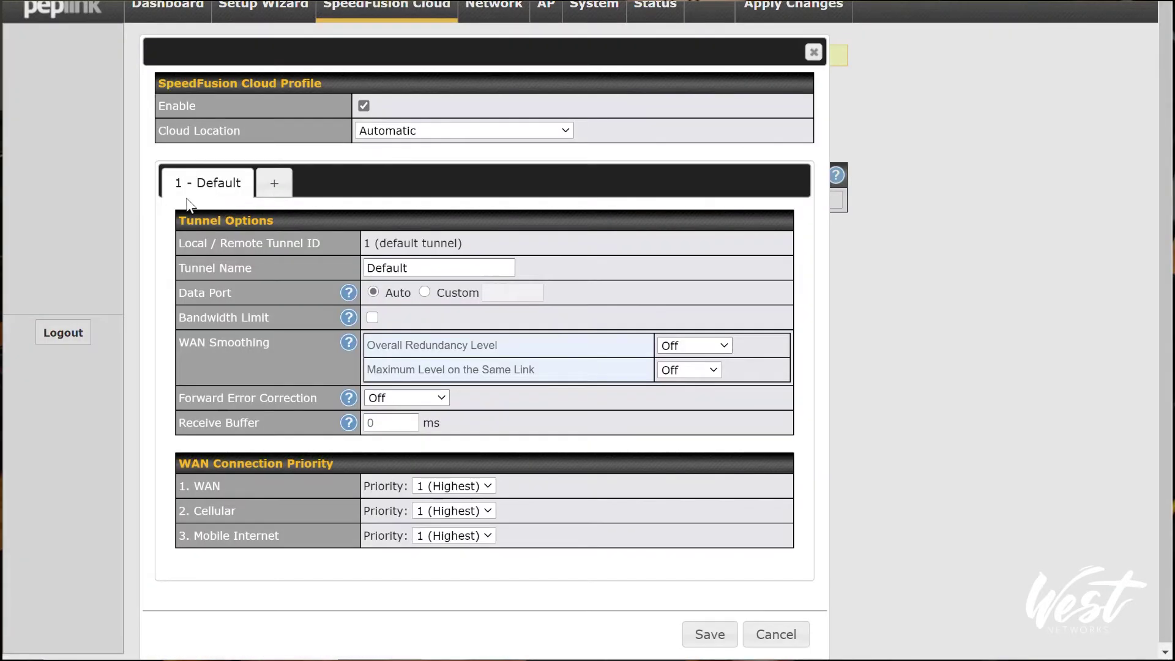
{"action": "right_click", "coordinate": [374, 320]}
{"action": "key", "text": "Escape"}
{"action": "left_click", "coordinate": [278, 183]}
{"action": "left_click", "coordinate": [314, 182]}
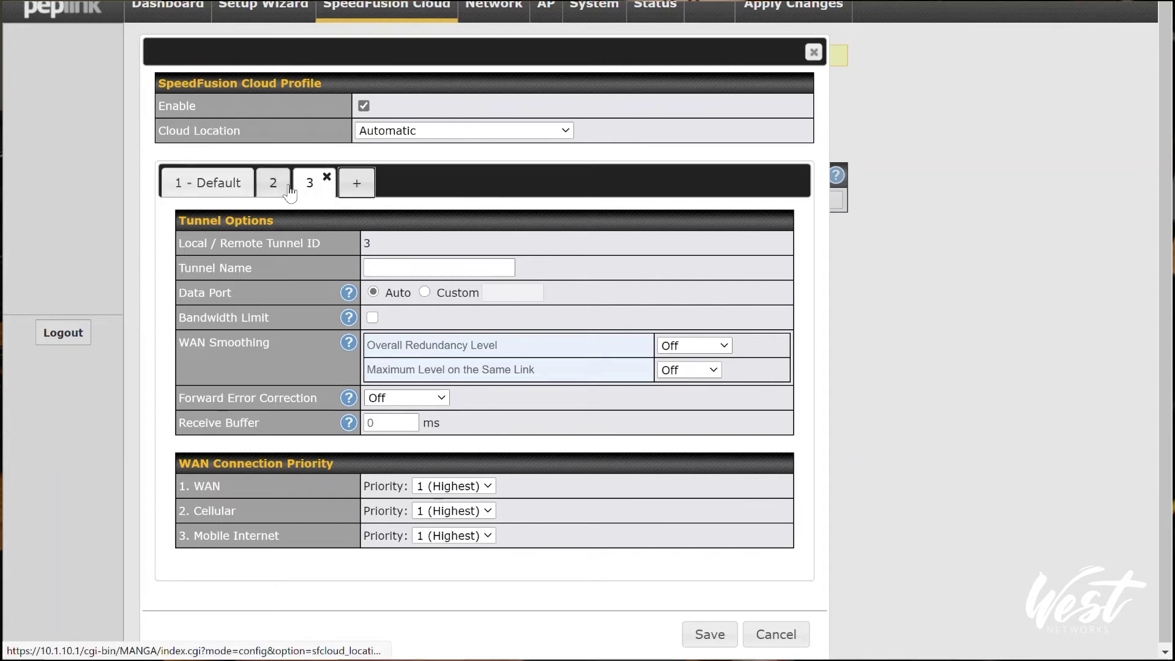
{"action": "left_click", "coordinate": [273, 186]}
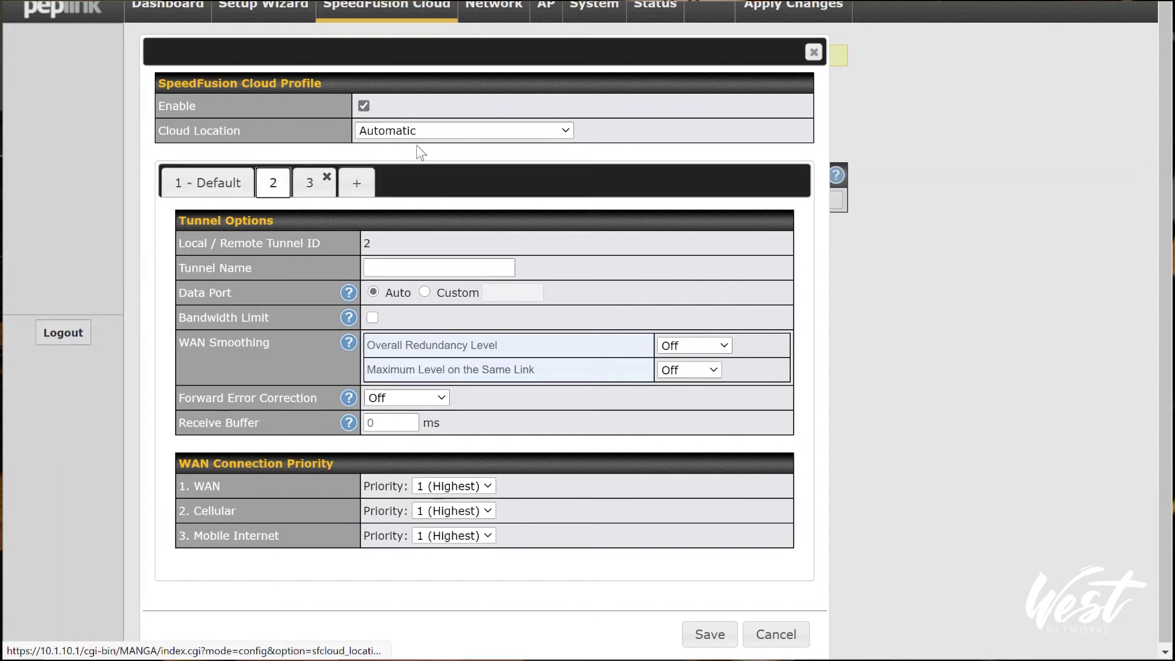
{"action": "left_click", "coordinate": [424, 267]}
{"action": "type", "text": "WAN Sm"}
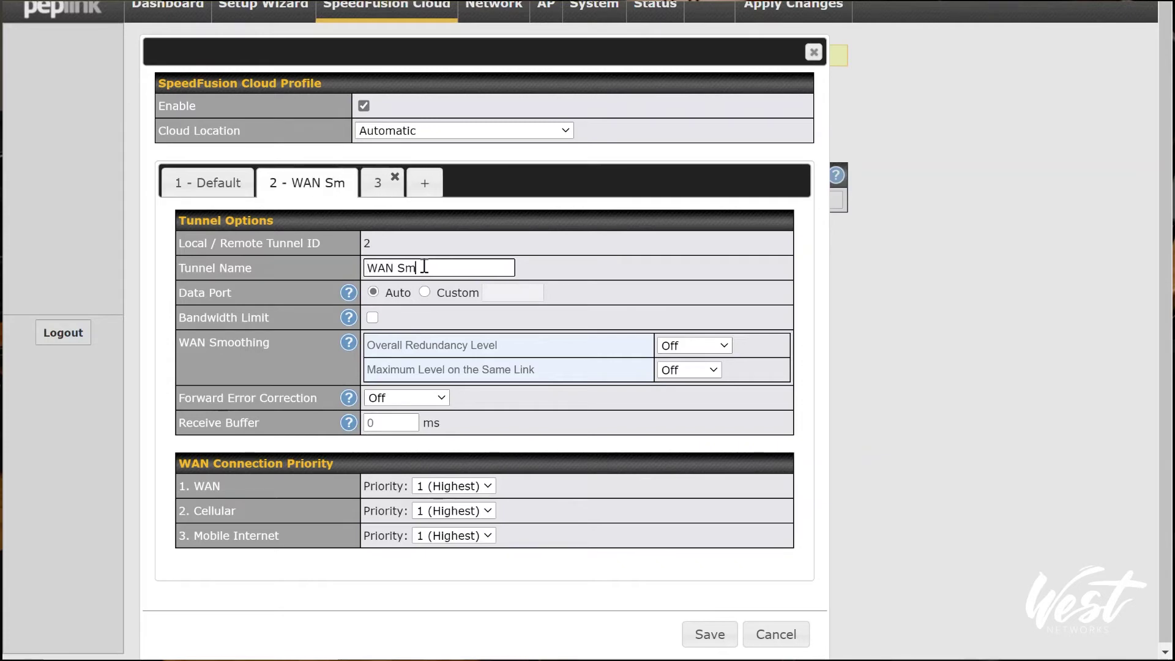
{"action": "type", "text": "oothing"}
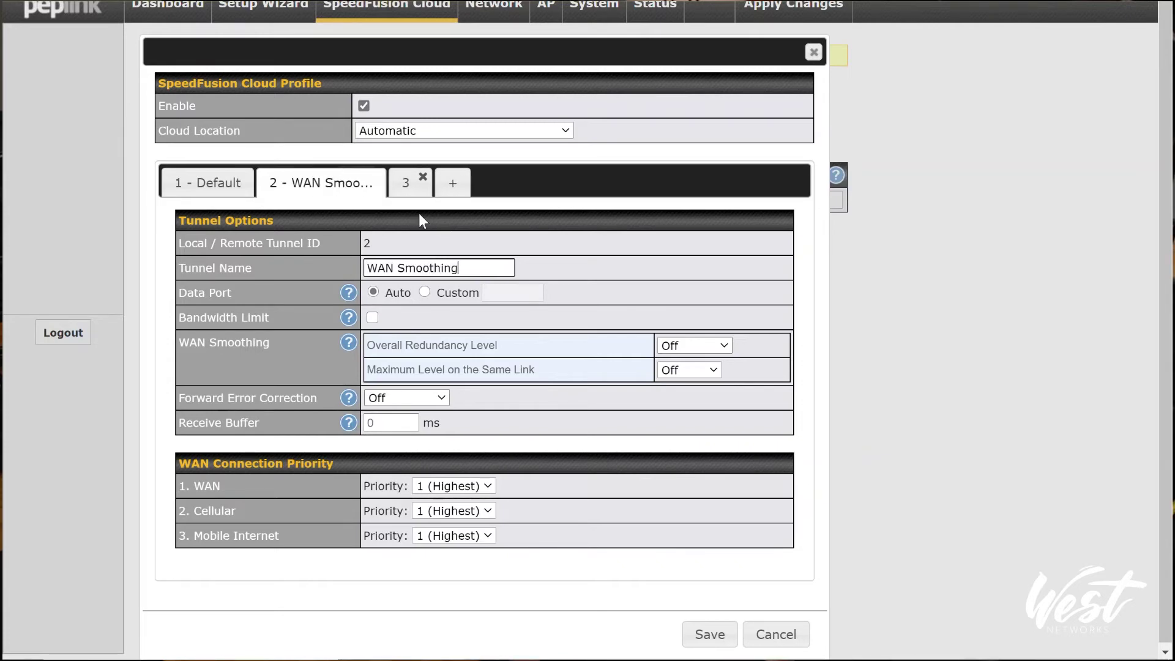
Name the third tunnel 'FEC' and set its forward error correction to Low
{"action": "left_click", "coordinate": [406, 186]}
{"action": "left_click", "coordinate": [406, 261]}
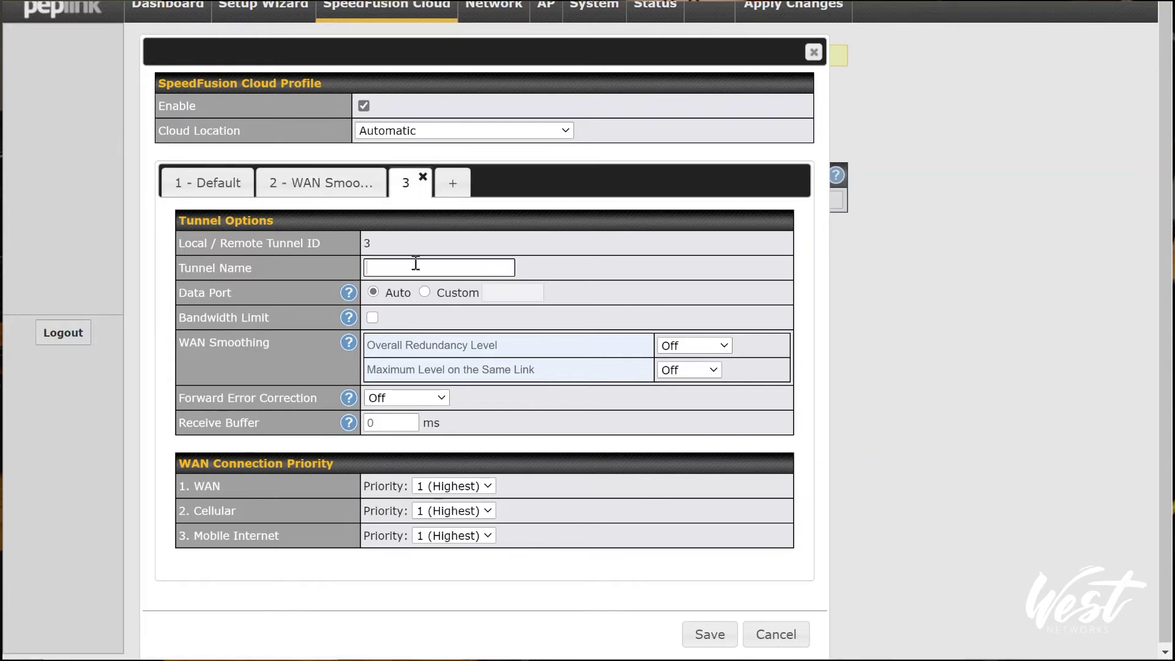
{"action": "type", "text": "FEC"}
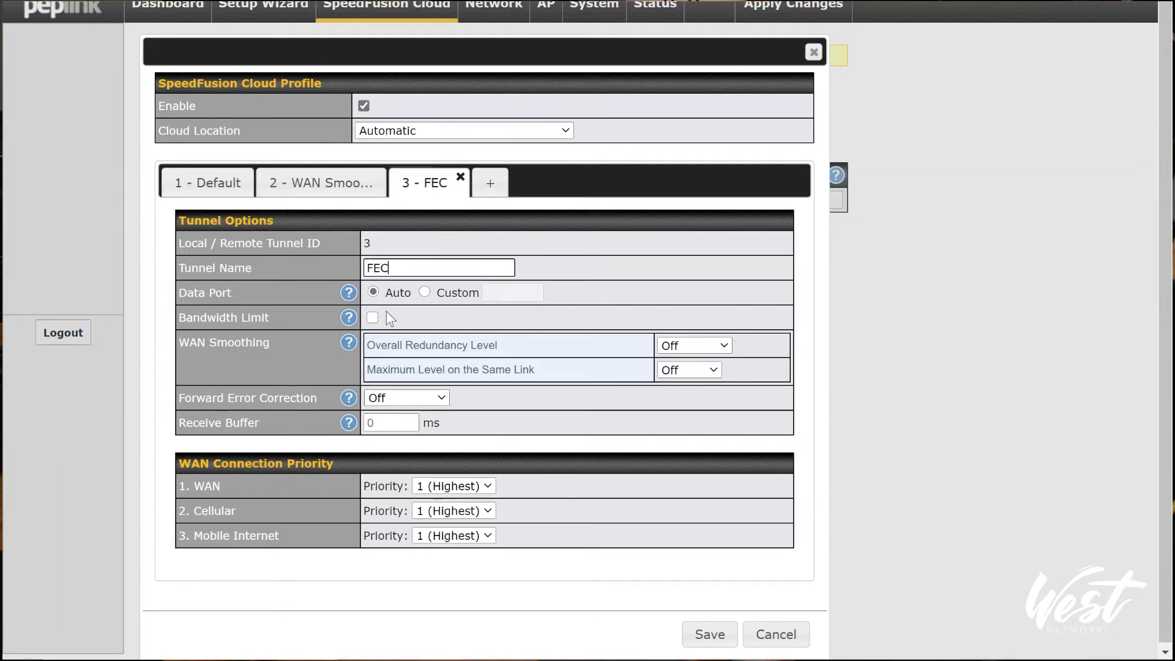
{"action": "left_click", "coordinate": [412, 403]}
{"action": "left_click", "coordinate": [414, 450]}
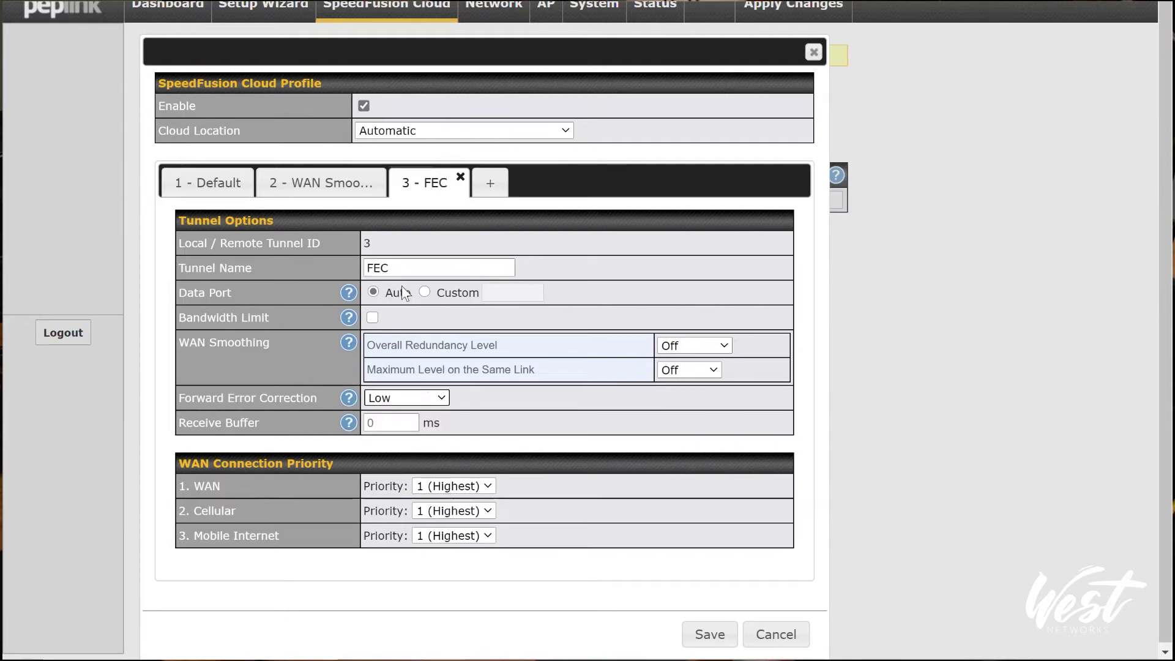
Set WAN Smoothing overall redundancy to Normal and save the profile
{"action": "left_click", "coordinate": [342, 195]}
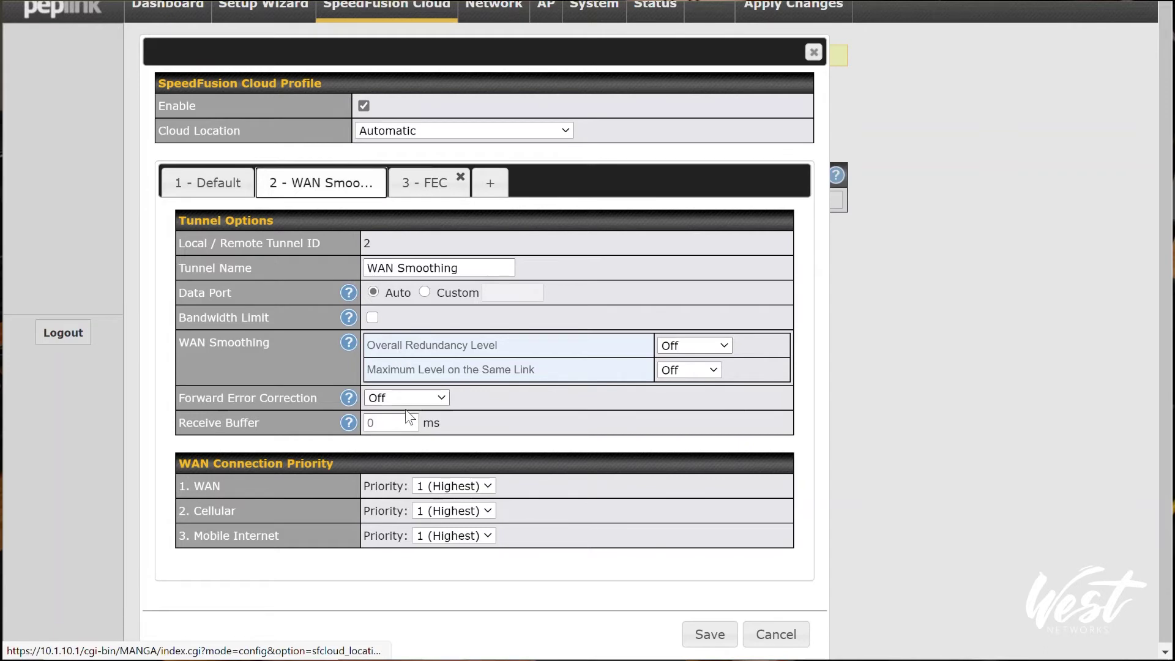
{"action": "left_click", "coordinate": [665, 353]}
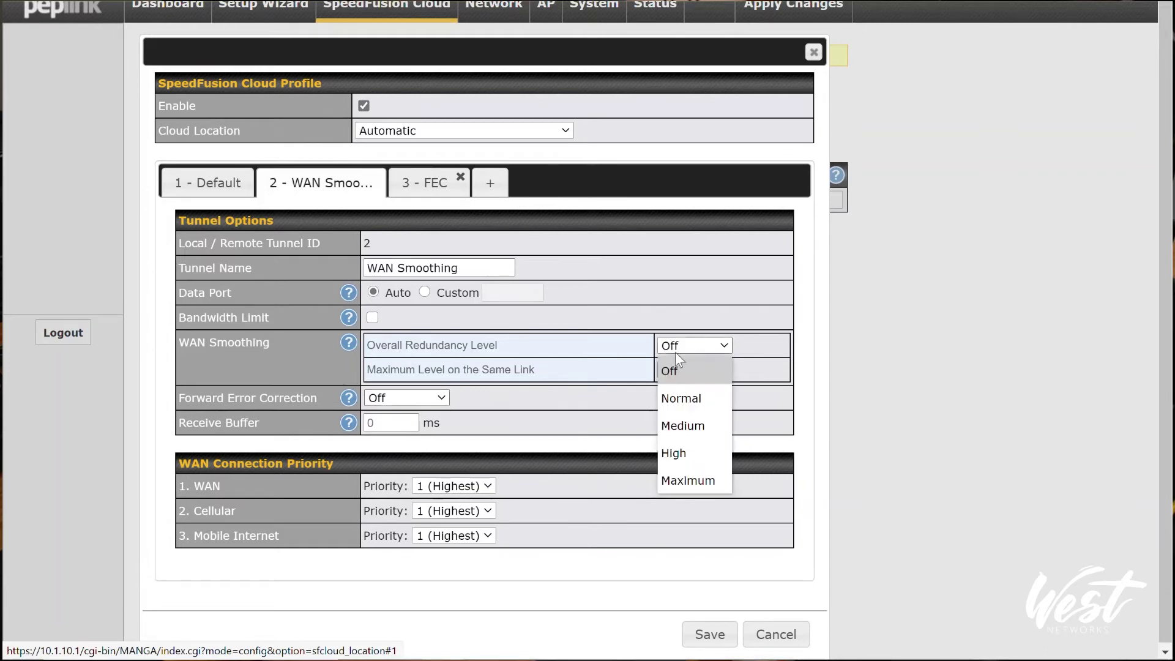
{"action": "left_click", "coordinate": [683, 398]}
{"action": "left_click", "coordinate": [710, 633]}
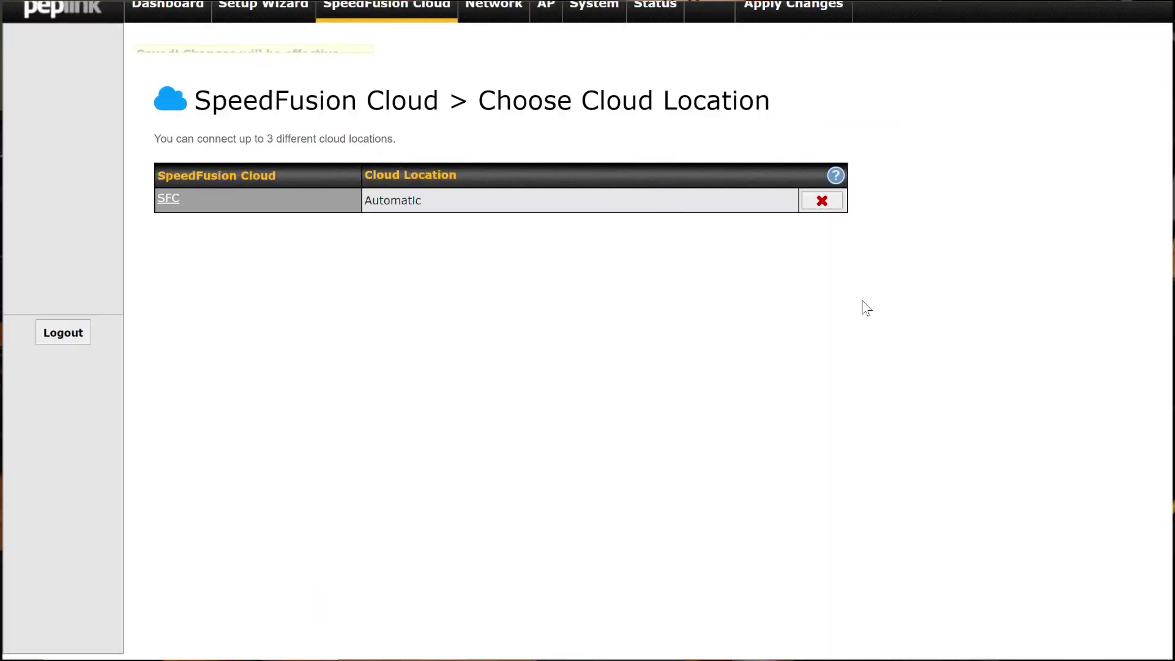
Apply the cloud settings and verify the Default, WAN Smoothing and FEC tunnels show Established
{"action": "left_click", "coordinate": [790, 8]}
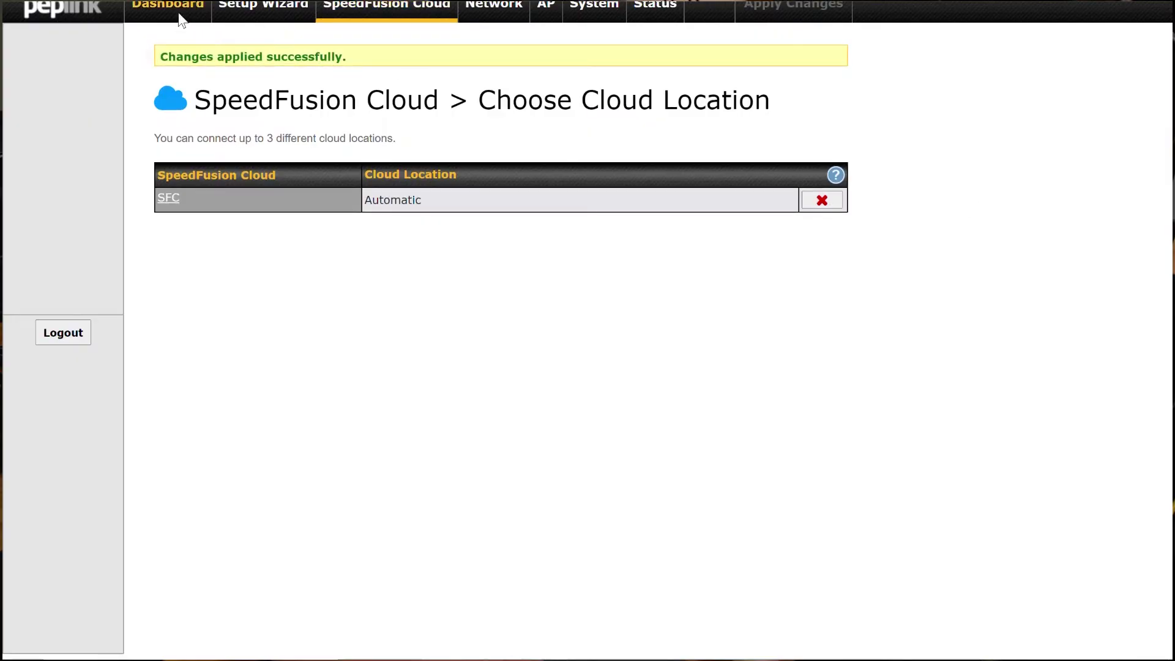
{"action": "left_click", "coordinate": [182, 20]}
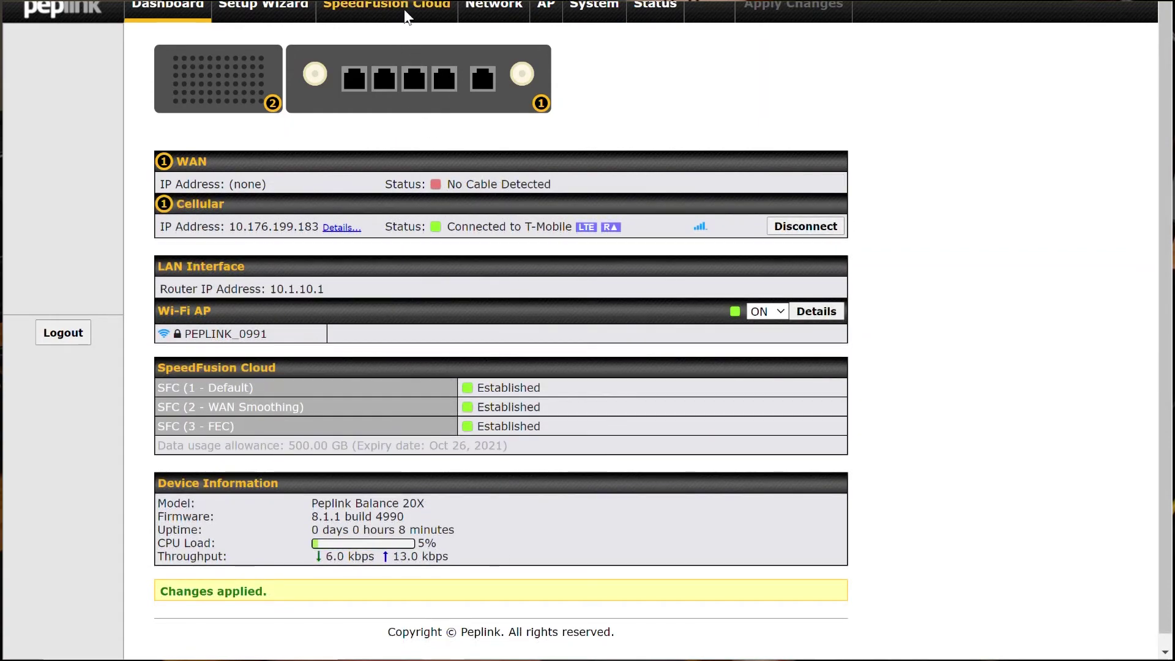
{"action": "left_click", "coordinate": [400, 11]}
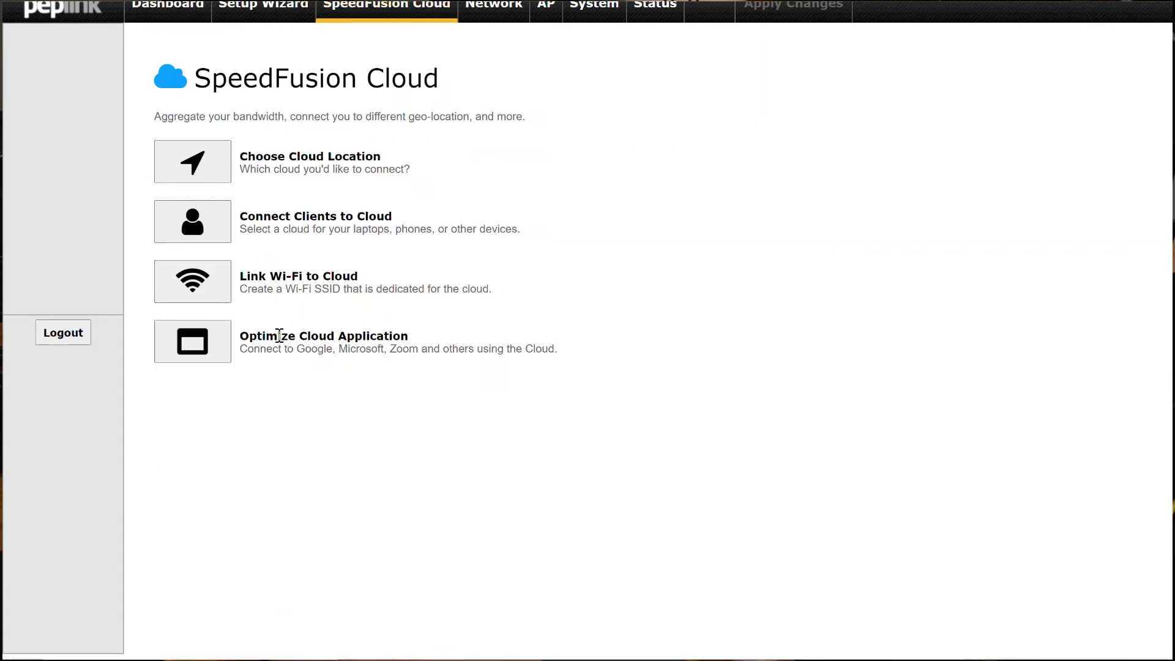
Assign Zoom and Microsoft Office 365 to the WAN Smoothing cloud tunnel
{"action": "left_click", "coordinate": [189, 356]}
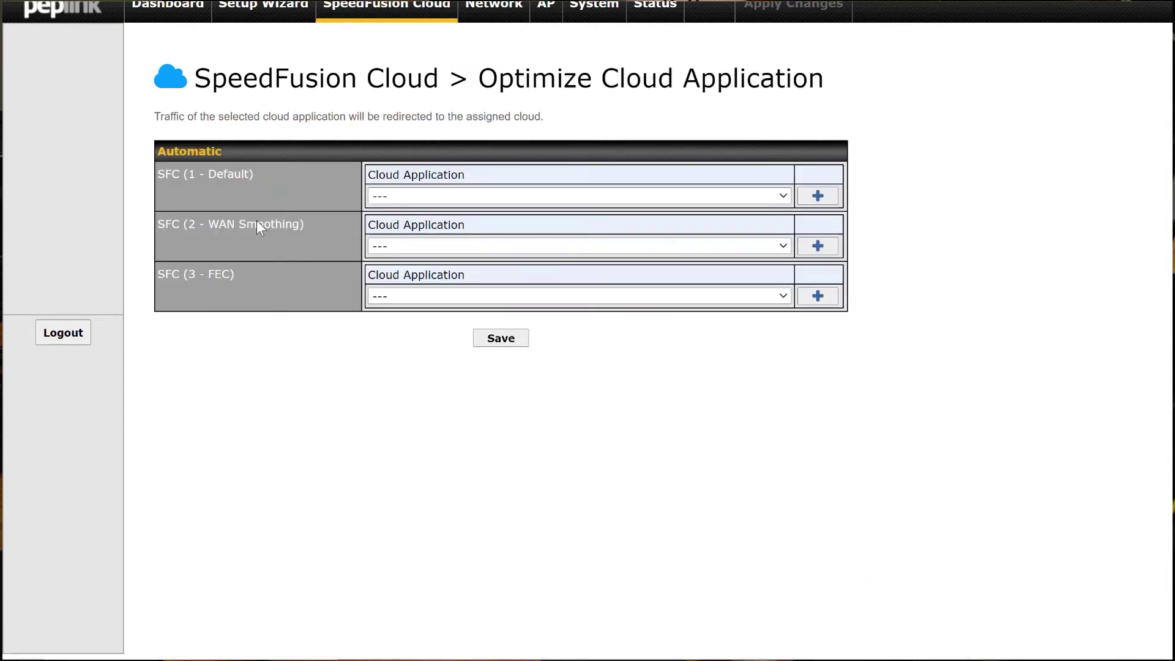
{"action": "left_click", "coordinate": [432, 246]}
{"action": "left_click", "coordinate": [442, 353]}
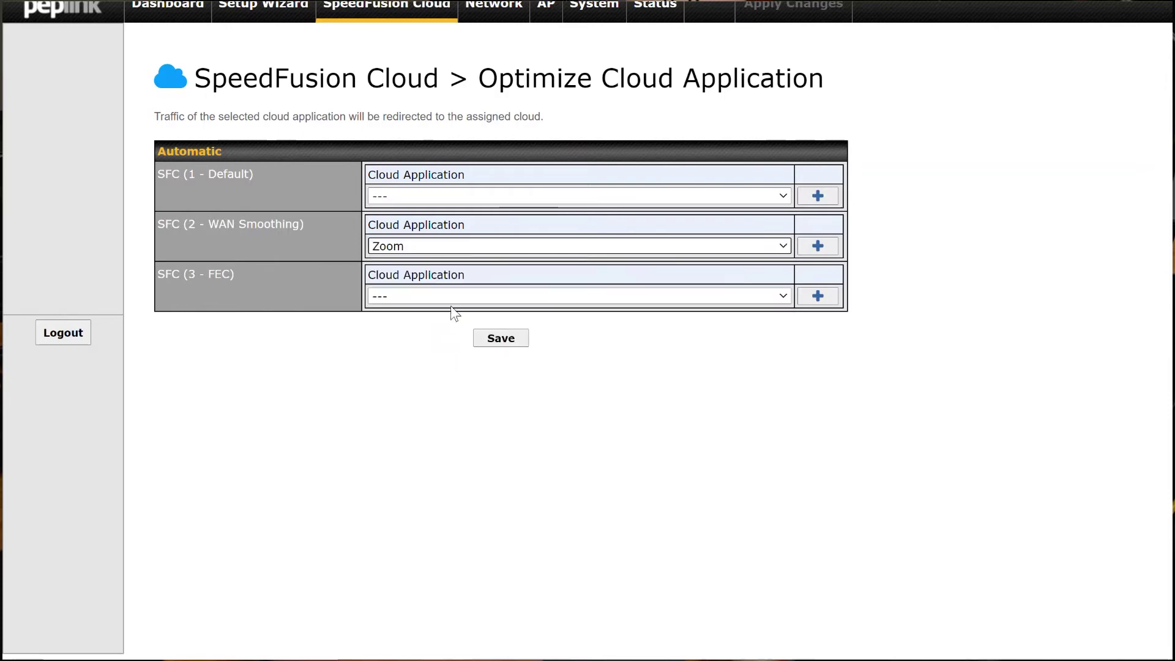
{"action": "left_click", "coordinate": [817, 246]}
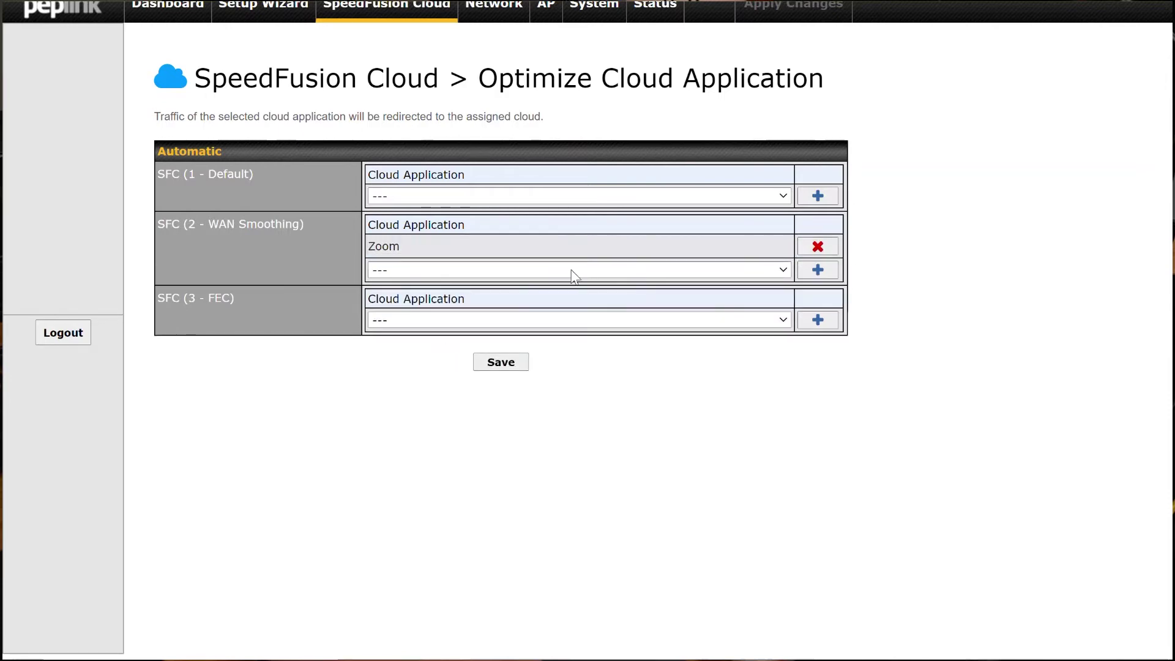
{"action": "left_click", "coordinate": [506, 273]}
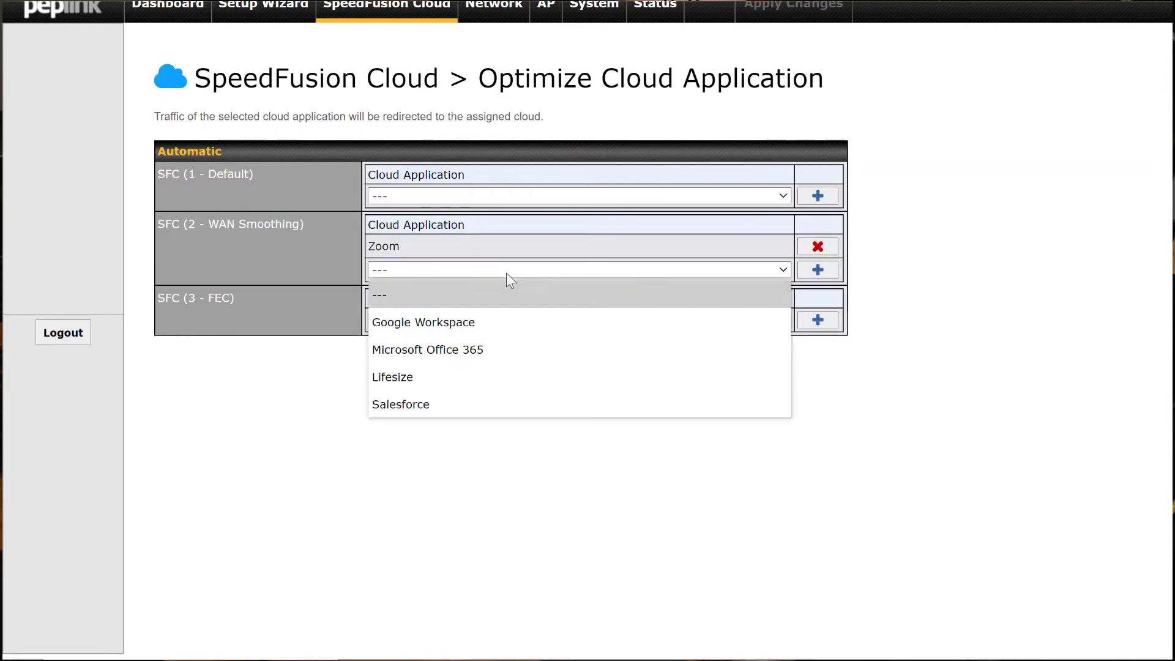
{"action": "left_click", "coordinate": [472, 347]}
{"action": "left_click", "coordinate": [819, 271]}
Add Lifesize and Google Workspace to the WAN Smoothing tunnel as well
{"action": "left_click", "coordinate": [567, 296]}
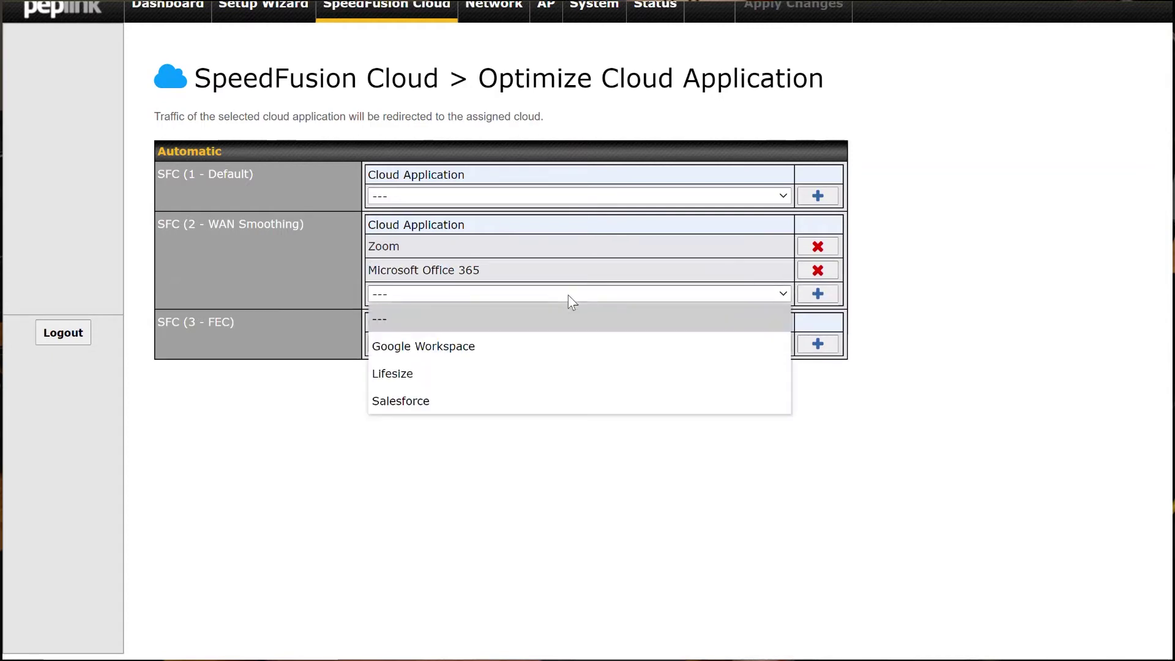
{"action": "left_click", "coordinate": [499, 370]}
{"action": "left_click", "coordinate": [832, 295]}
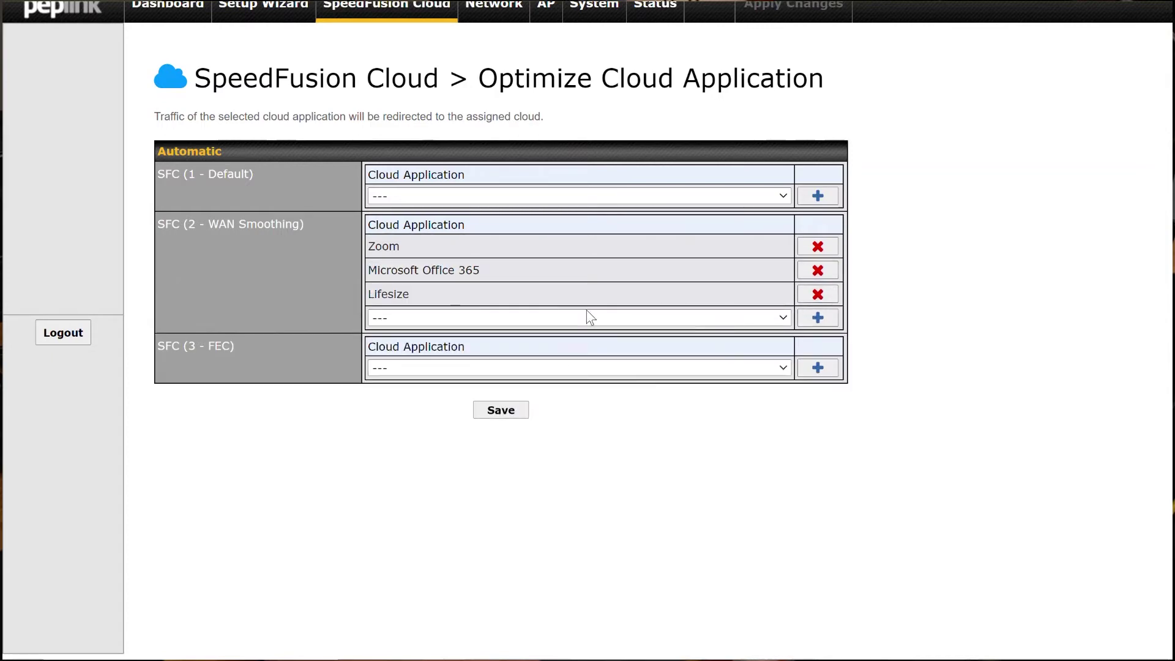
{"action": "left_click", "coordinate": [578, 318]}
{"action": "left_click", "coordinate": [493, 371]}
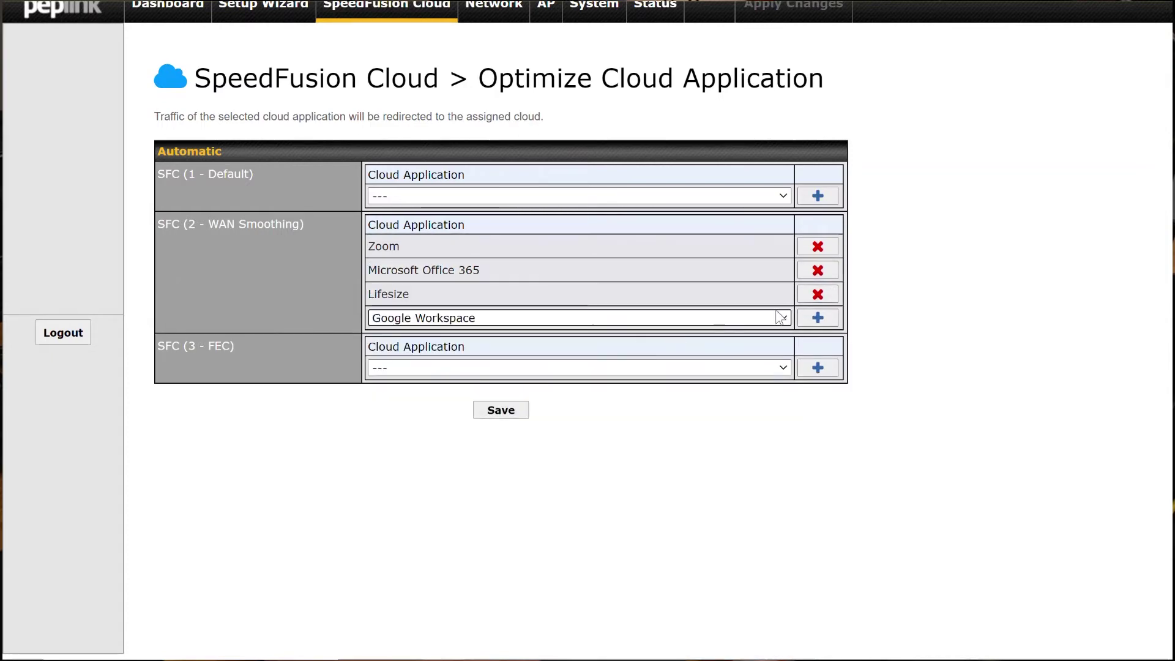
{"action": "left_click", "coordinate": [819, 318]}
Save the assignments, leaving the Default tunnel without an application, and apply the changes
{"action": "left_click", "coordinate": [523, 439]}
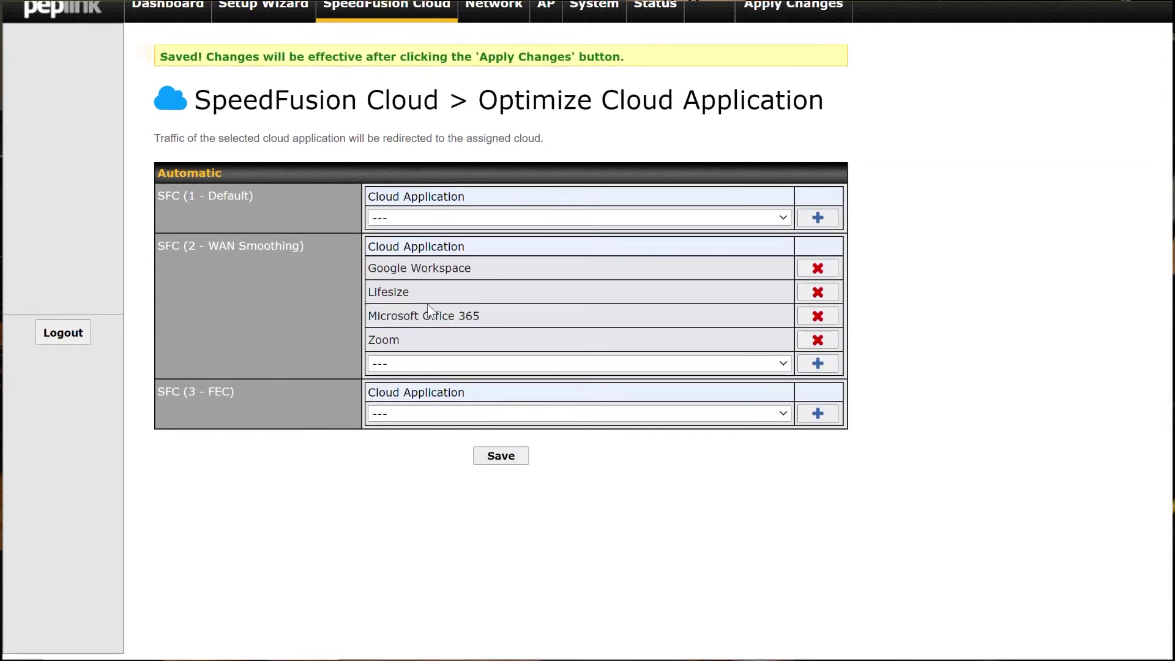
{"action": "left_click", "coordinate": [418, 223]}
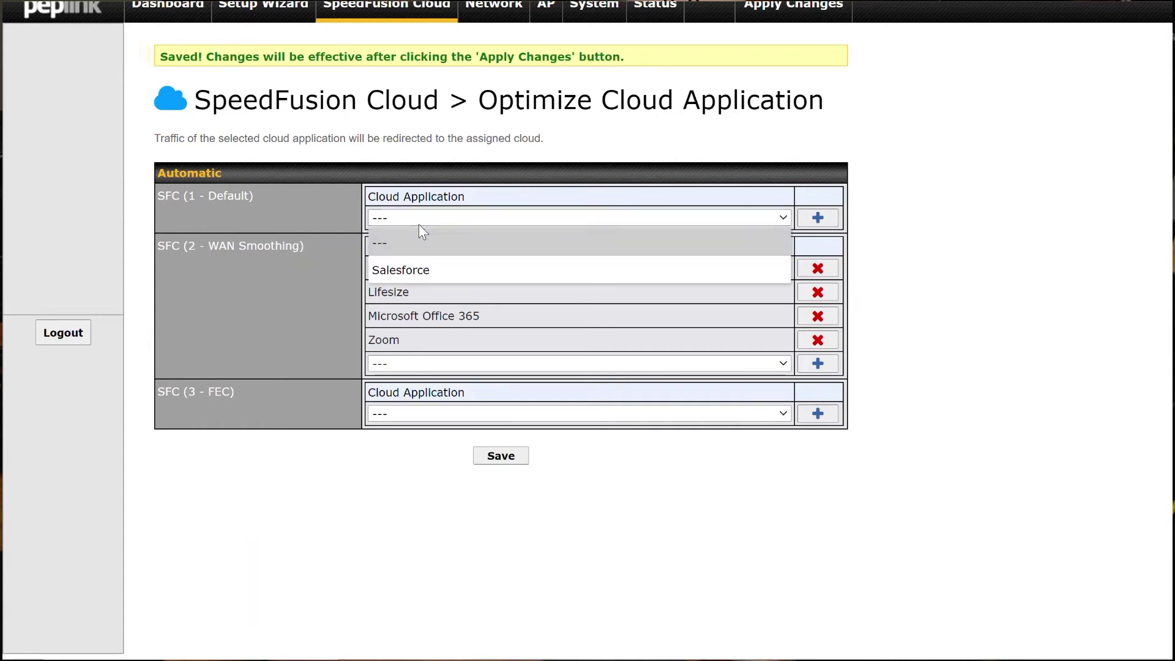
{"action": "left_click", "coordinate": [423, 227]}
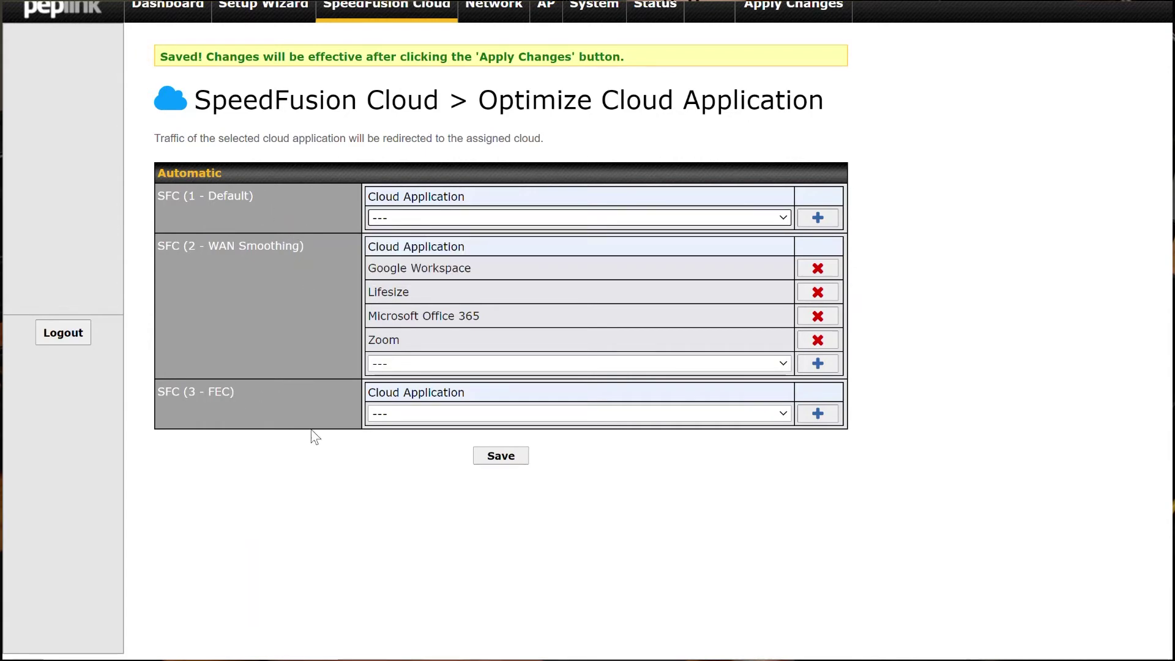
{"action": "left_click", "coordinate": [501, 456]}
{"action": "left_click", "coordinate": [821, 11]}
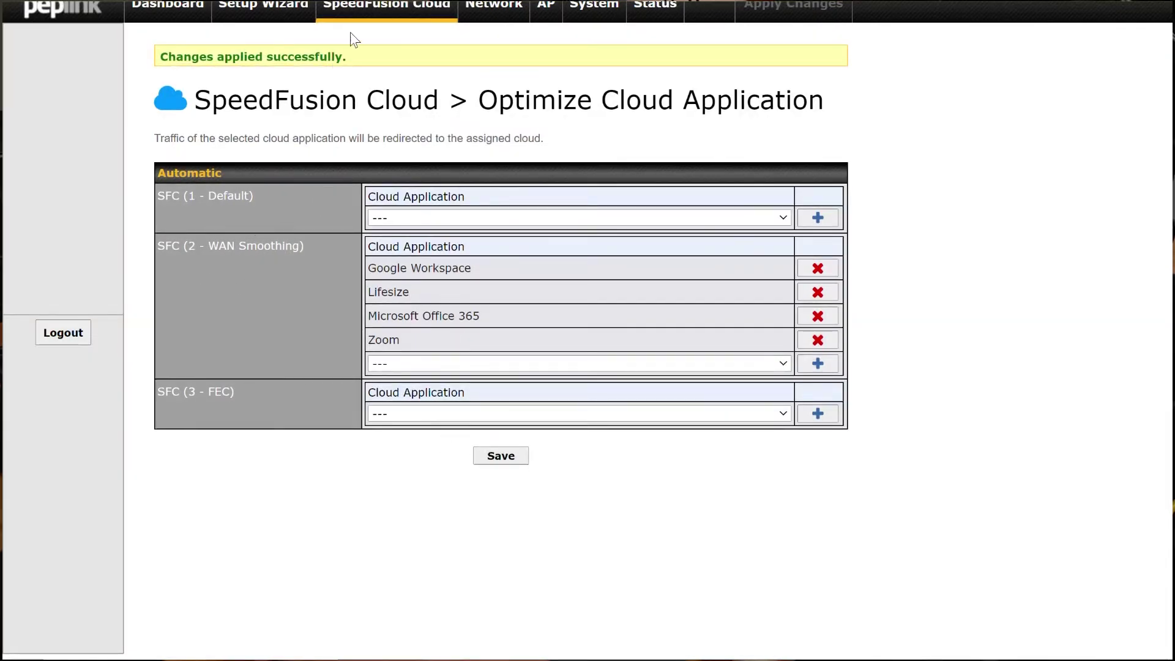
{"action": "left_click", "coordinate": [500, 15]}
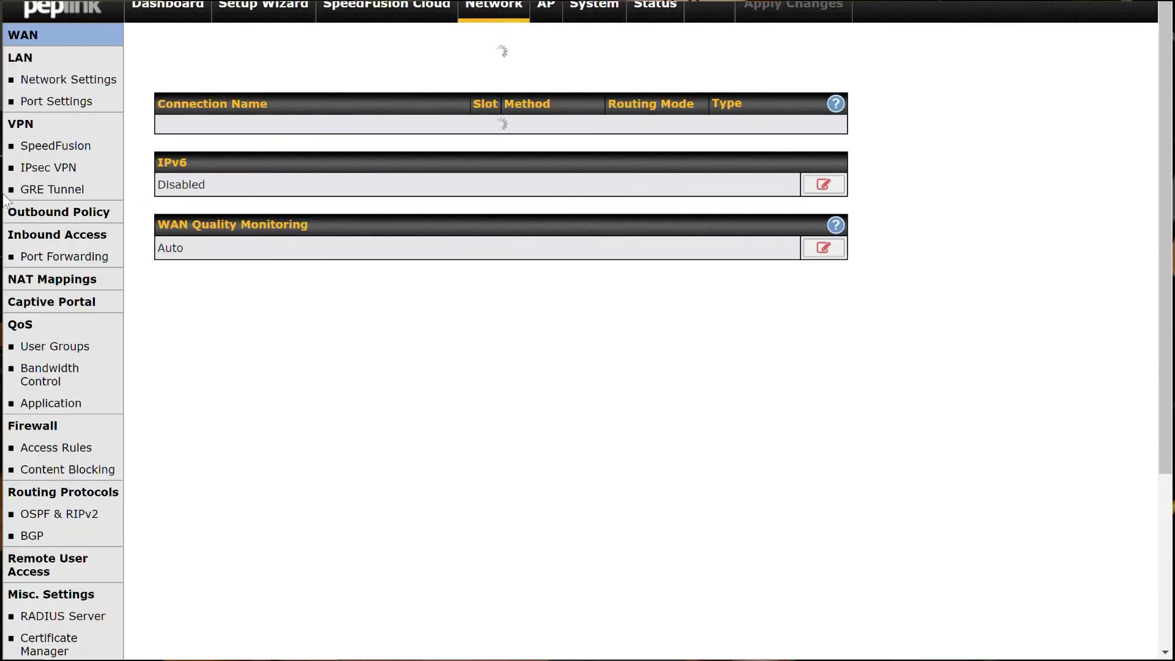
Create a new outbound rule named Video Stream with destination 5.4.2.3
{"action": "left_click", "coordinate": [62, 218]}
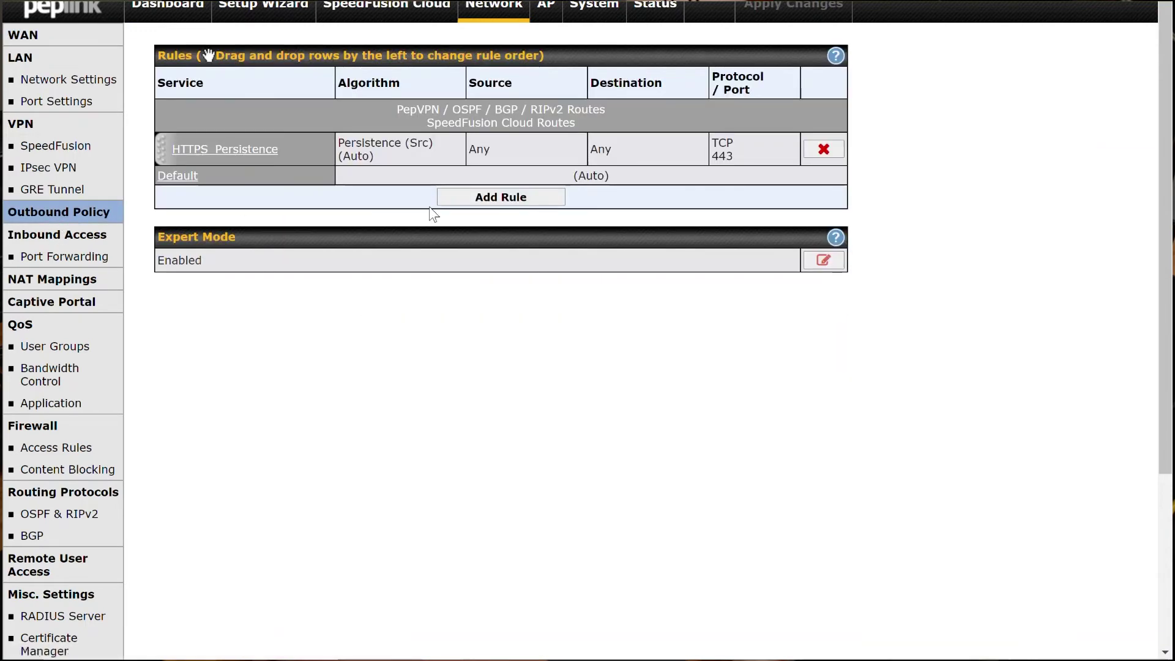
{"action": "left_click", "coordinate": [453, 198]}
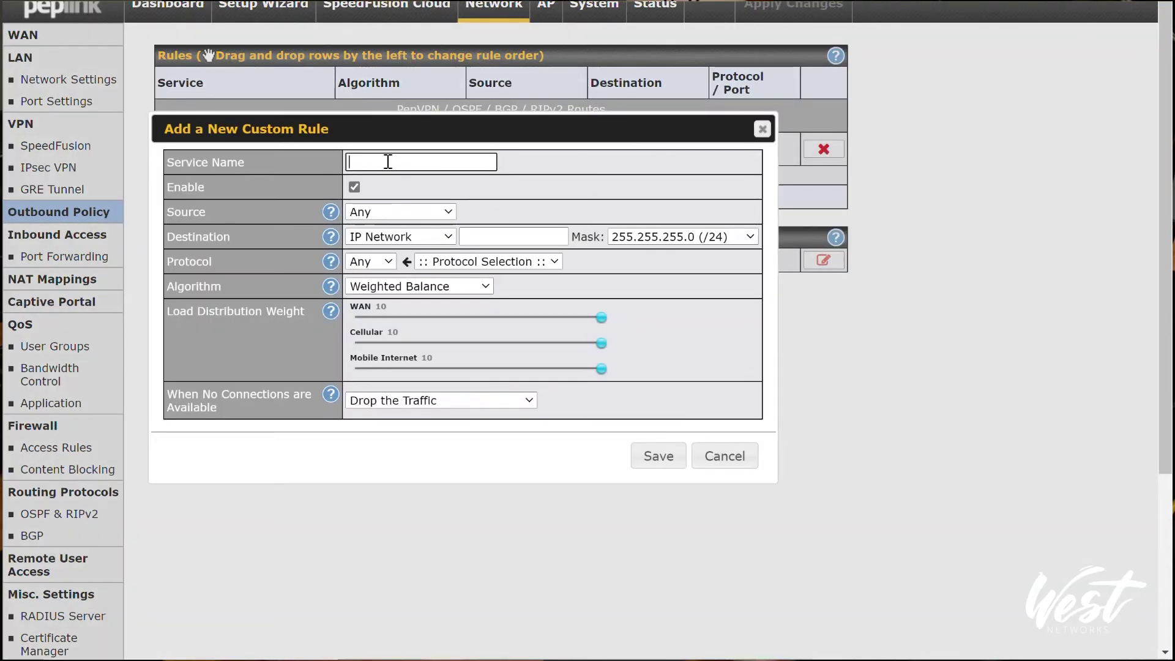
{"action": "type", "text": "Video"}
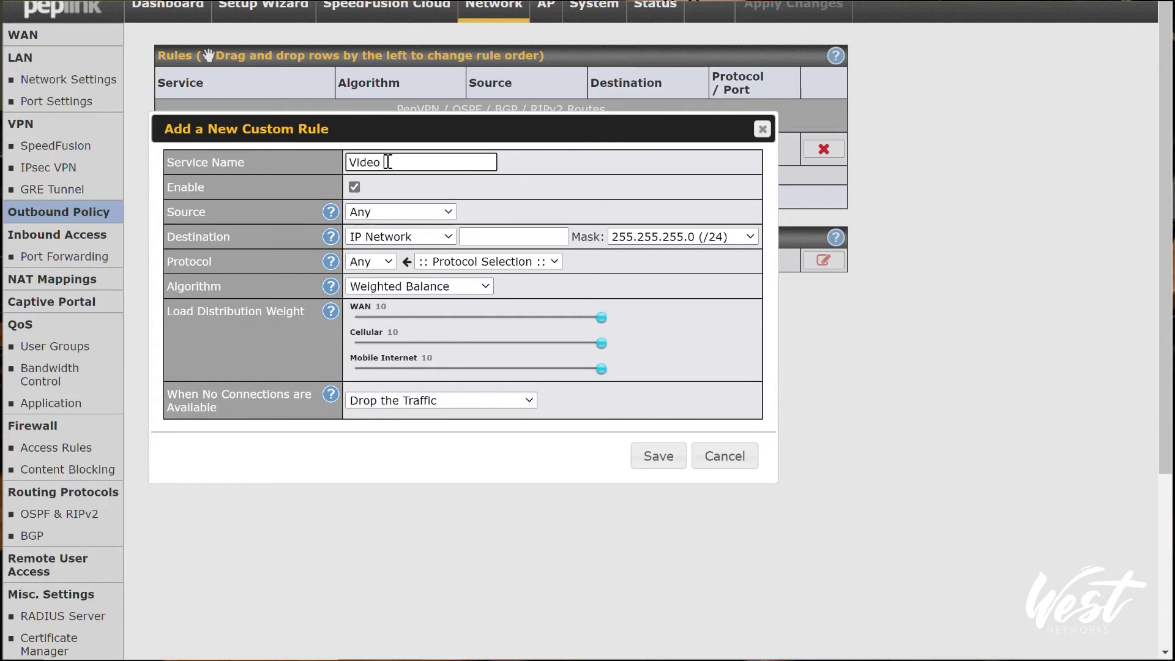
{"action": "type", "text": " Stream"}
{"action": "key", "text": "Tab"}
{"action": "key", "text": "Tab"}
{"action": "key", "text": "Tab"}
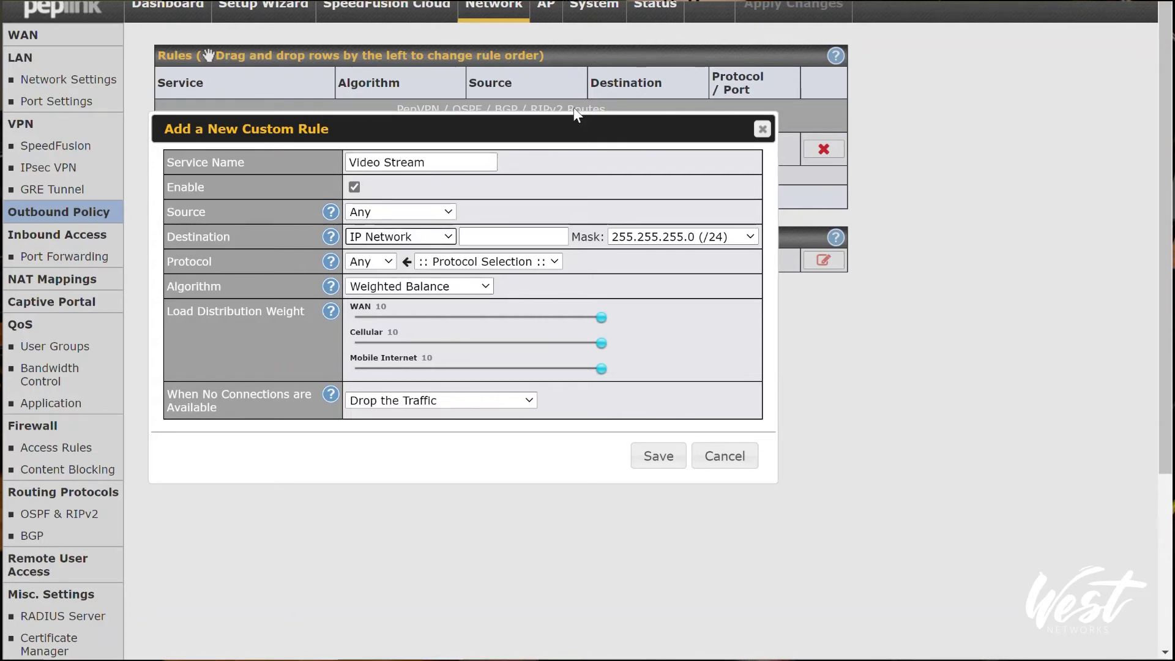
{"action": "left_click", "coordinate": [498, 236]}
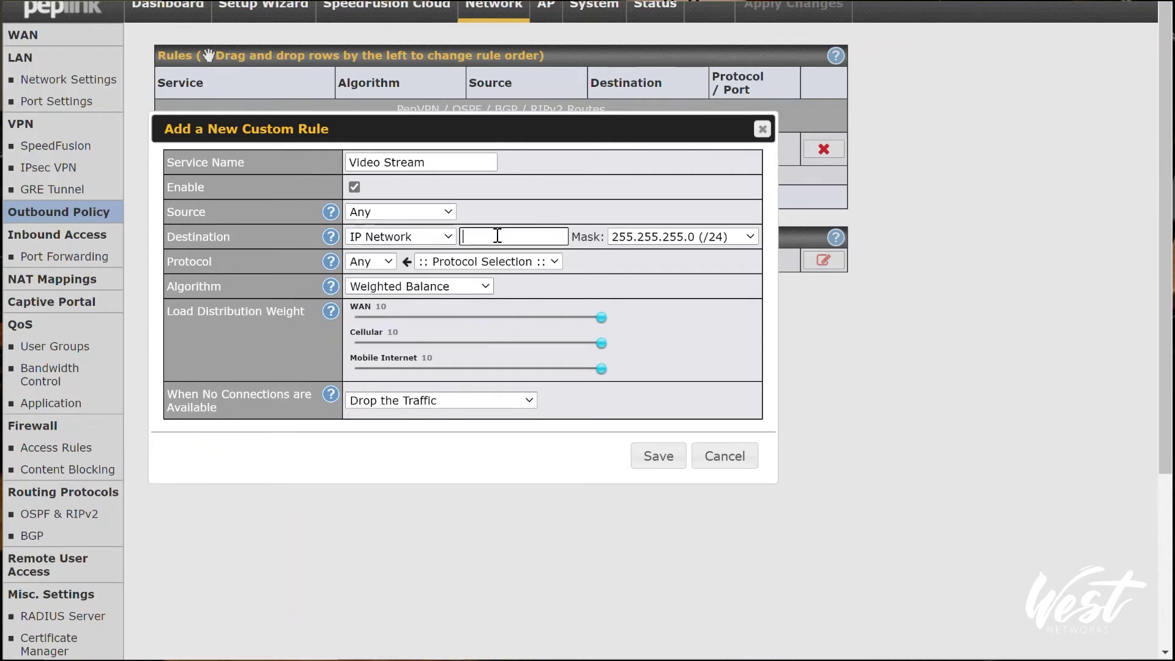
{"action": "type", "text": "5.4.2.3"}
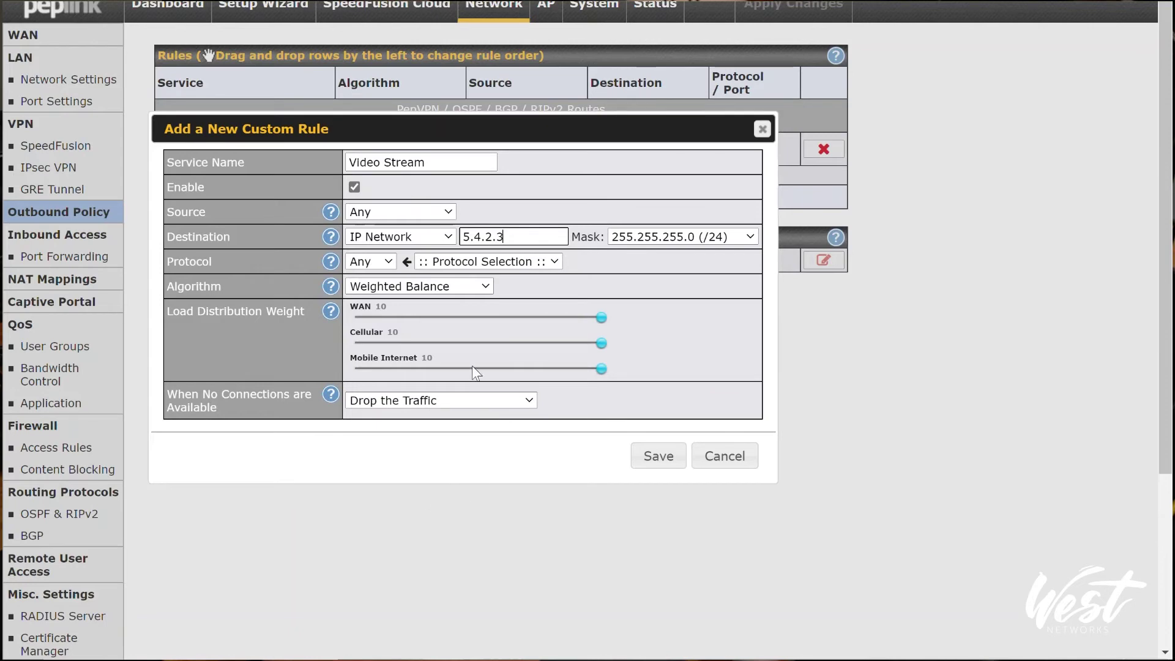
Route it by Priority over only SFC (3 - FEC), falling through to the next rule, and save
{"action": "left_click", "coordinate": [438, 286]}
{"action": "left_click", "coordinate": [402, 393]}
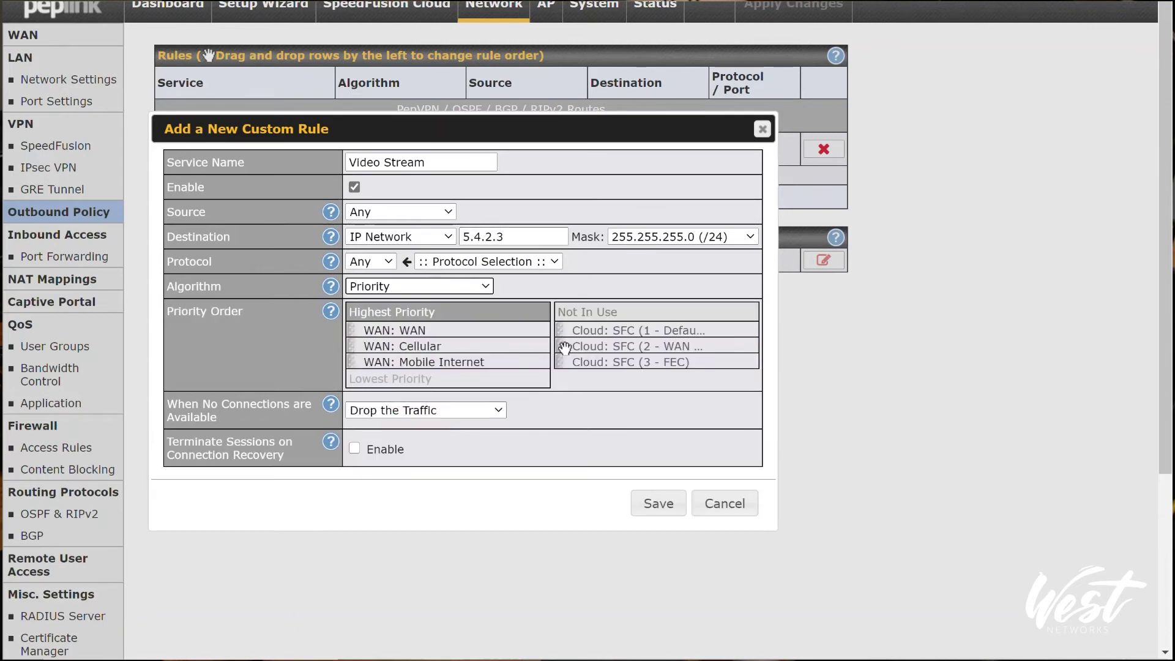
{"action": "mouse_move", "coordinate": [557, 361]}
{"action": "left_mouse_down"}
{"action": "mouse_move", "coordinate": [399, 325]}
{"action": "mouse_move", "coordinate": [367, 330]}
{"action": "mouse_move", "coordinate": [619, 343]}
{"action": "mouse_move", "coordinate": [572, 343]}
{"action": "left_mouse_up"}
{"action": "left_click_drag", "start_coordinate": [357, 345], "coordinate": [634, 345]}
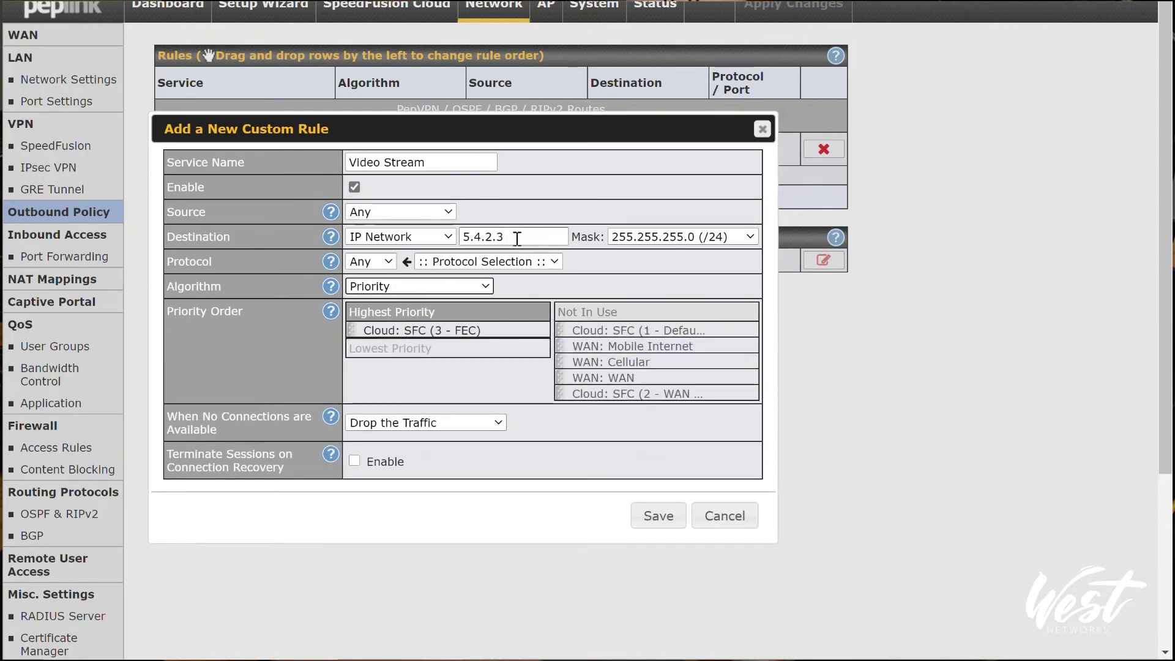
{"action": "left_click", "coordinate": [401, 422]}
{"action": "left_click", "coordinate": [400, 468]}
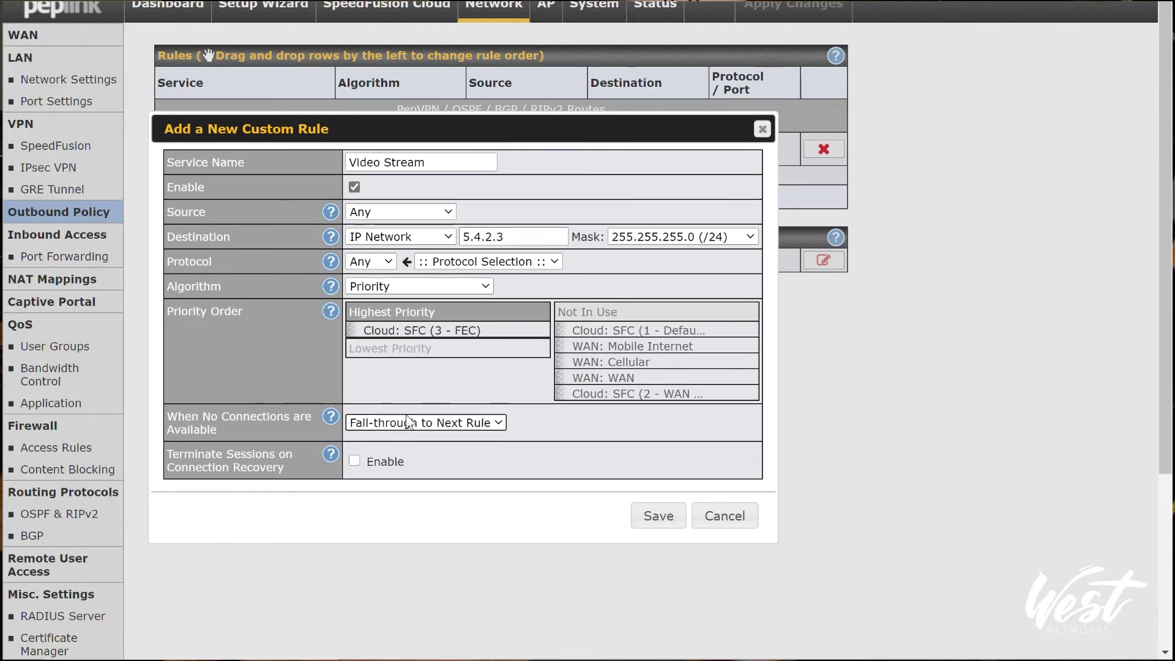
{"action": "left_click", "coordinate": [643, 517]}
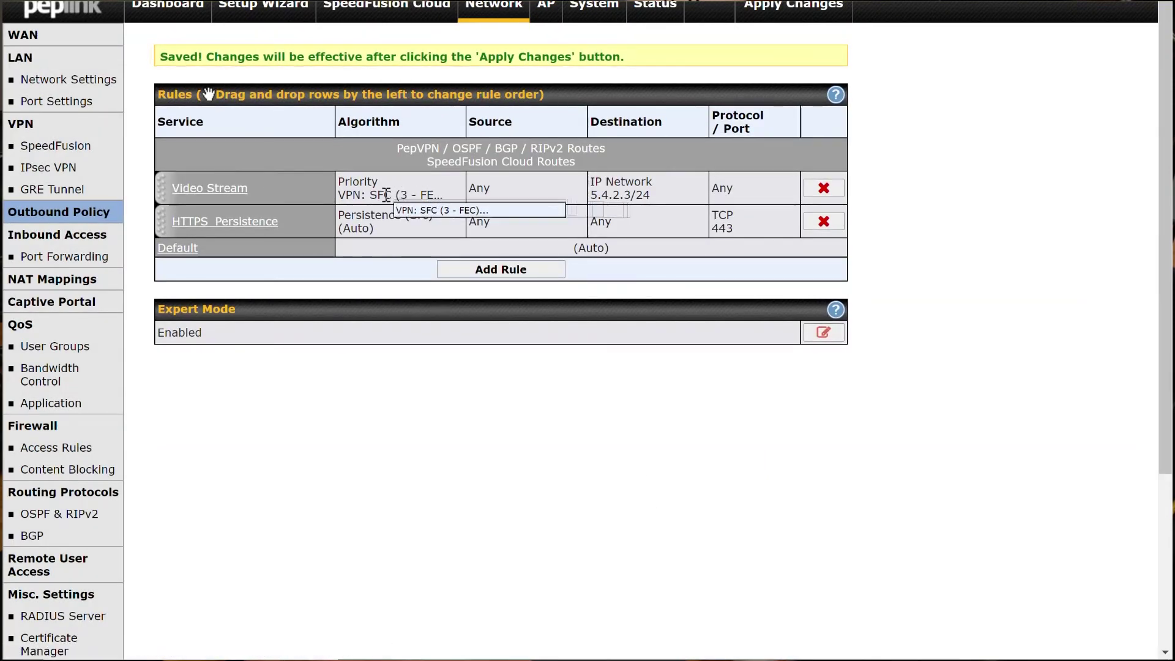
Review the cloud application assignments, apply the pending Video Stream rule, and return to the dashboard
{"action": "left_click", "coordinate": [369, 16]}
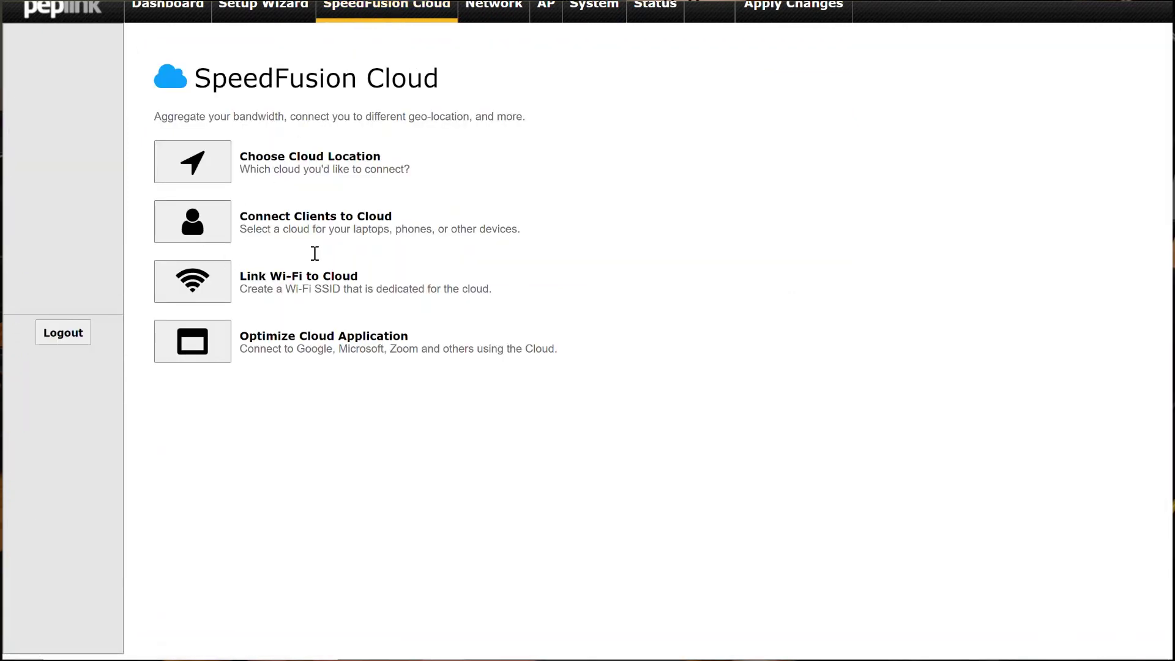
{"action": "left_click", "coordinate": [215, 357]}
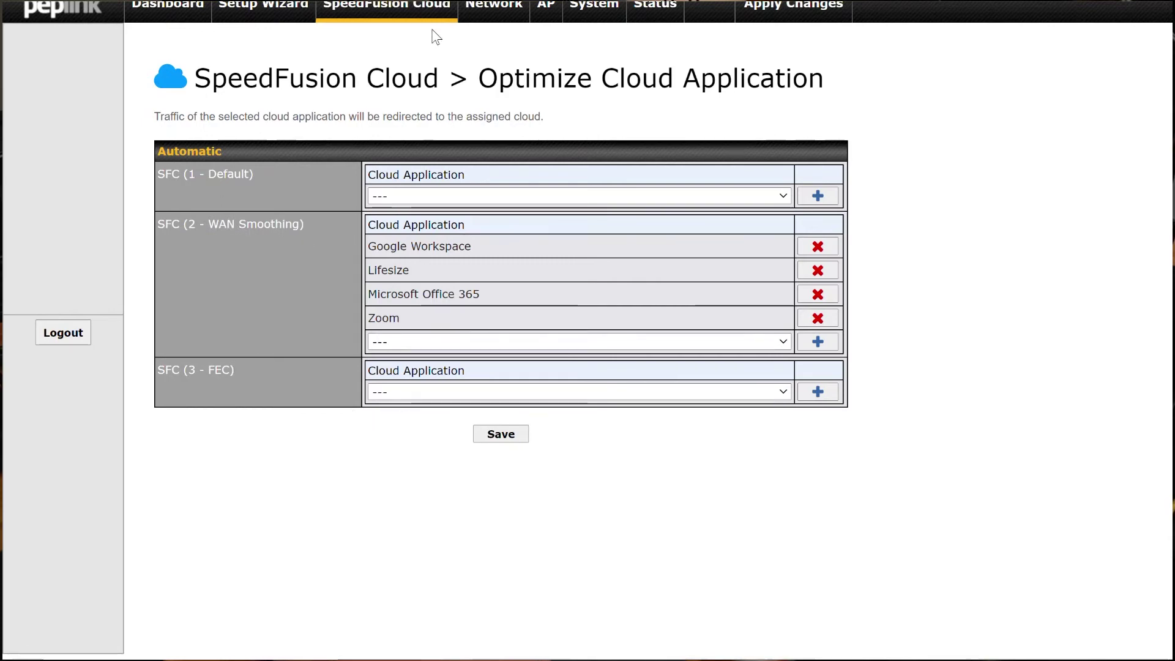
{"action": "left_click", "coordinate": [799, 13]}
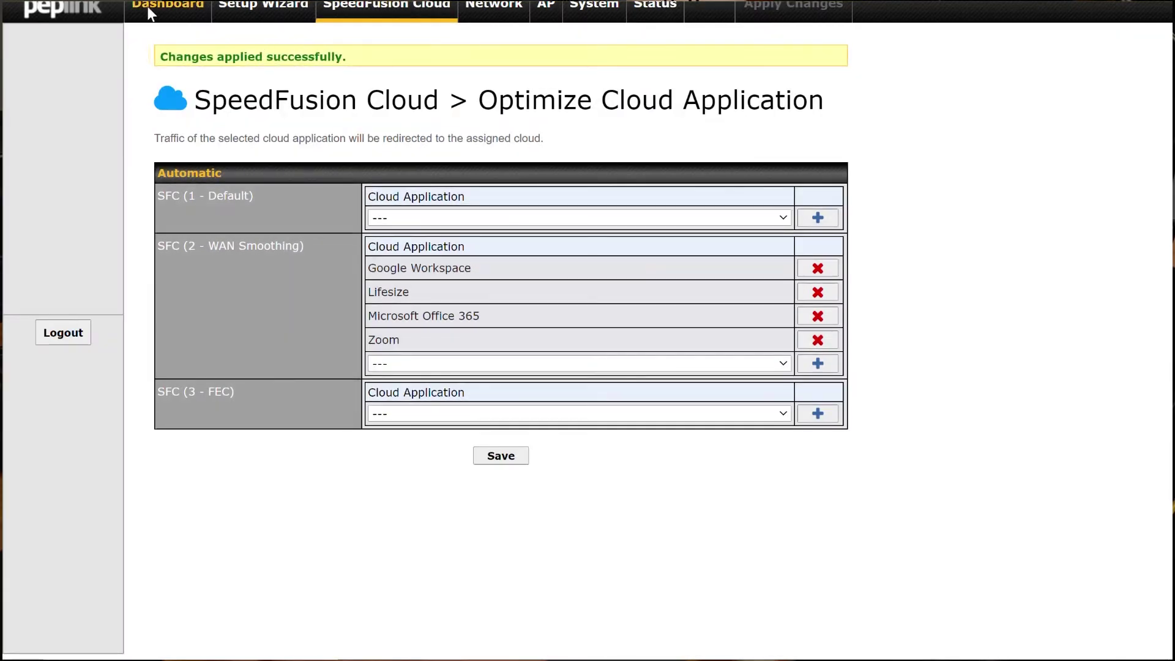
{"action": "left_click", "coordinate": [150, 11]}
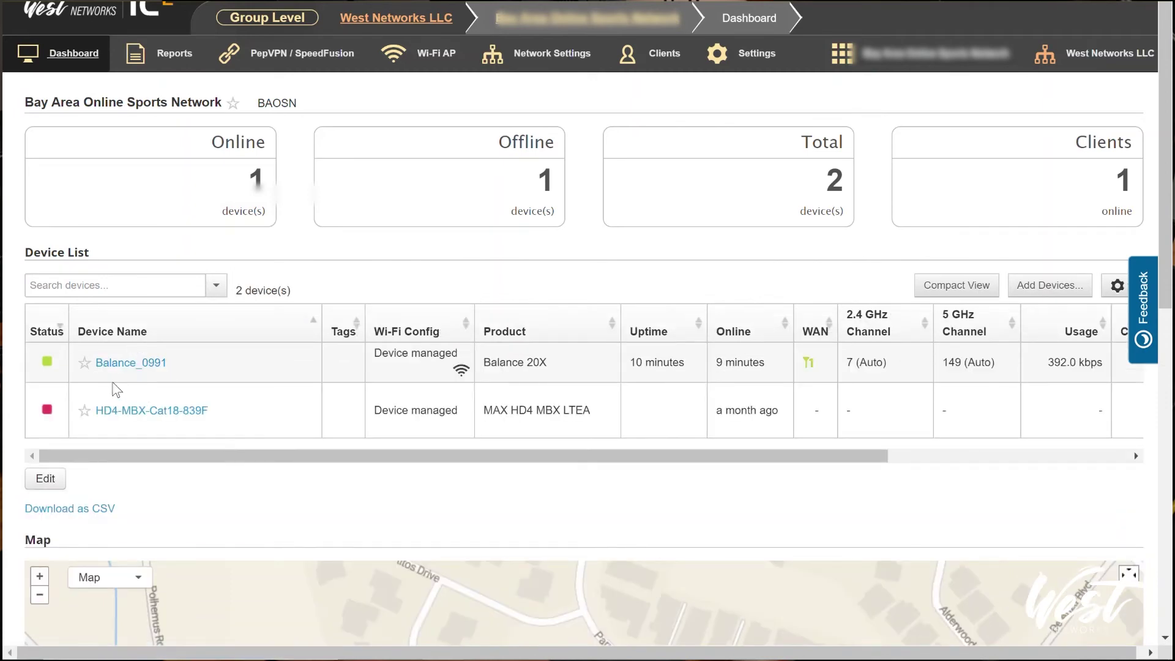
Edit Balance_0991's device details and switch the Find My Peplink service on
{"action": "left_click", "coordinate": [128, 367]}
{"action": "left_click", "coordinate": [128, 367]}
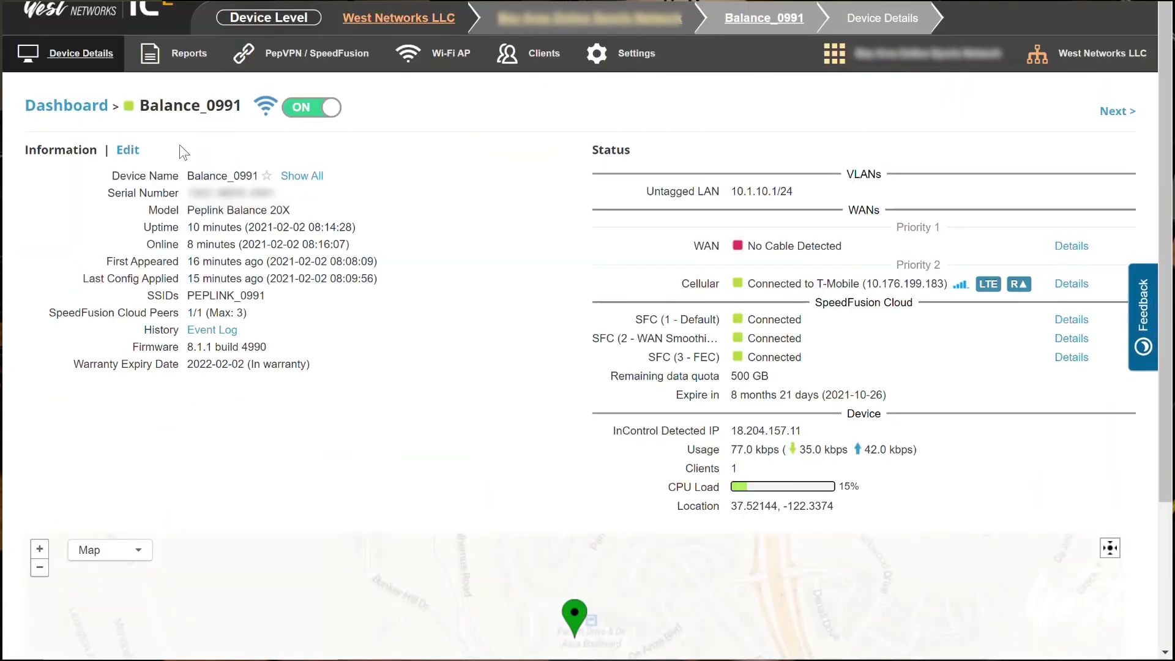
{"action": "left_click", "coordinate": [128, 150]}
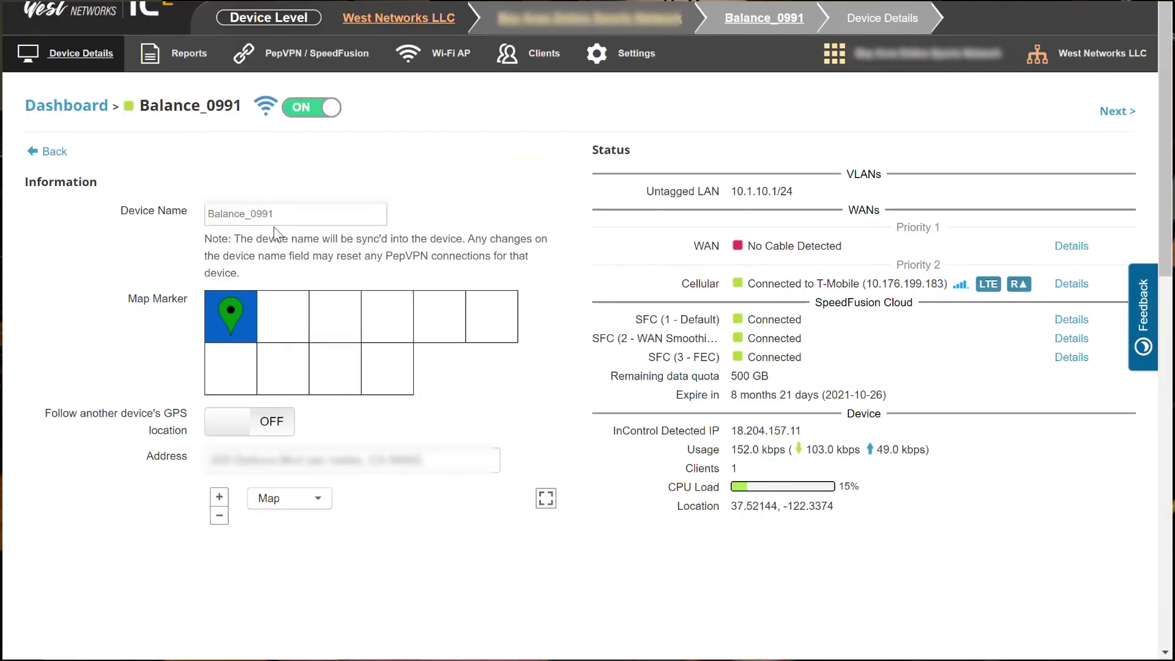
{"action": "scroll", "coordinate": [133, 376], "scroll_direction": "down", "scroll_amount": 8}
{"action": "scroll", "coordinate": [134, 375], "scroll_direction": "down", "scroll_amount": 4}
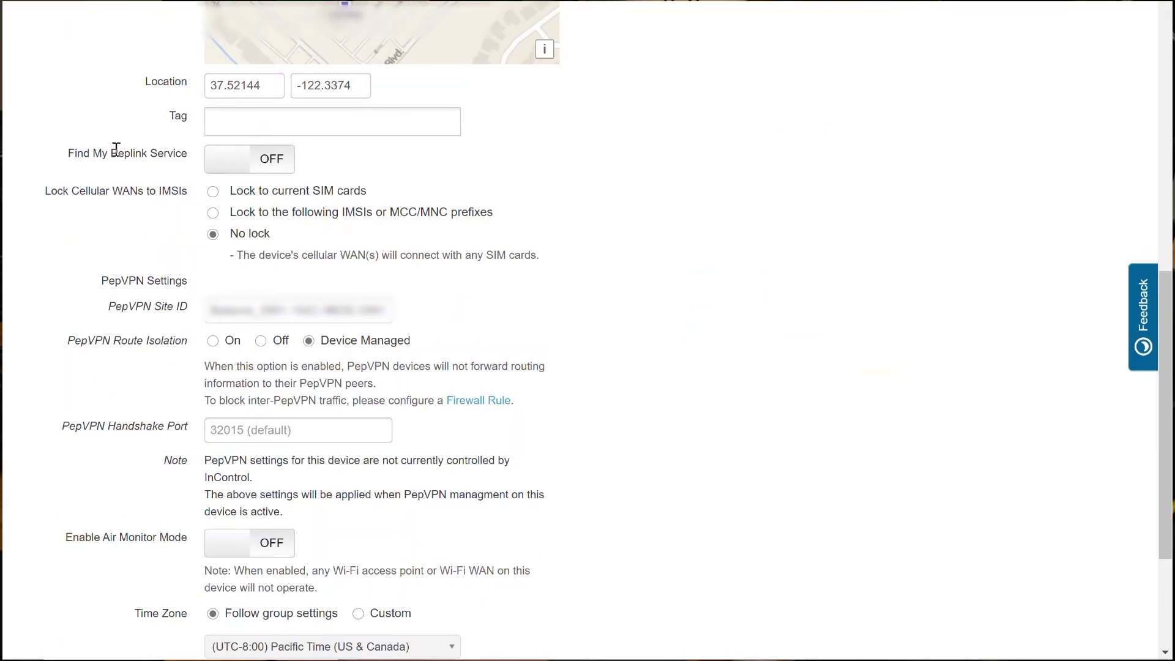
{"action": "left_click", "coordinate": [237, 160]}
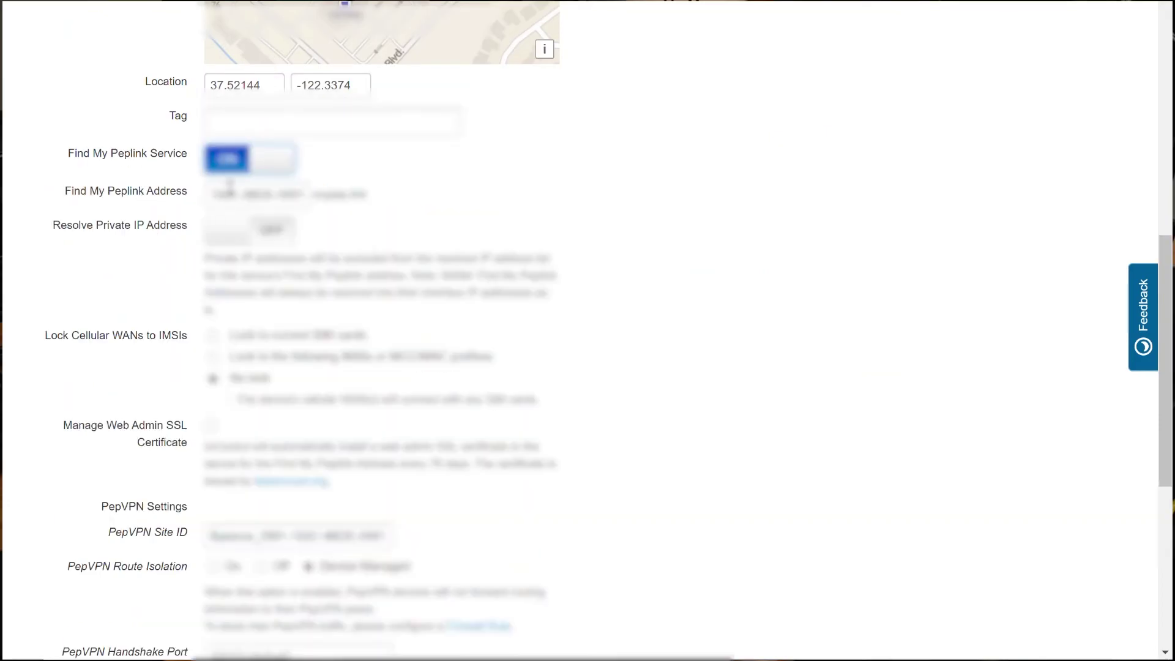
Clear the existing Find My Peplink address and enter a new address name
{"action": "double_click", "coordinate": [229, 185]}
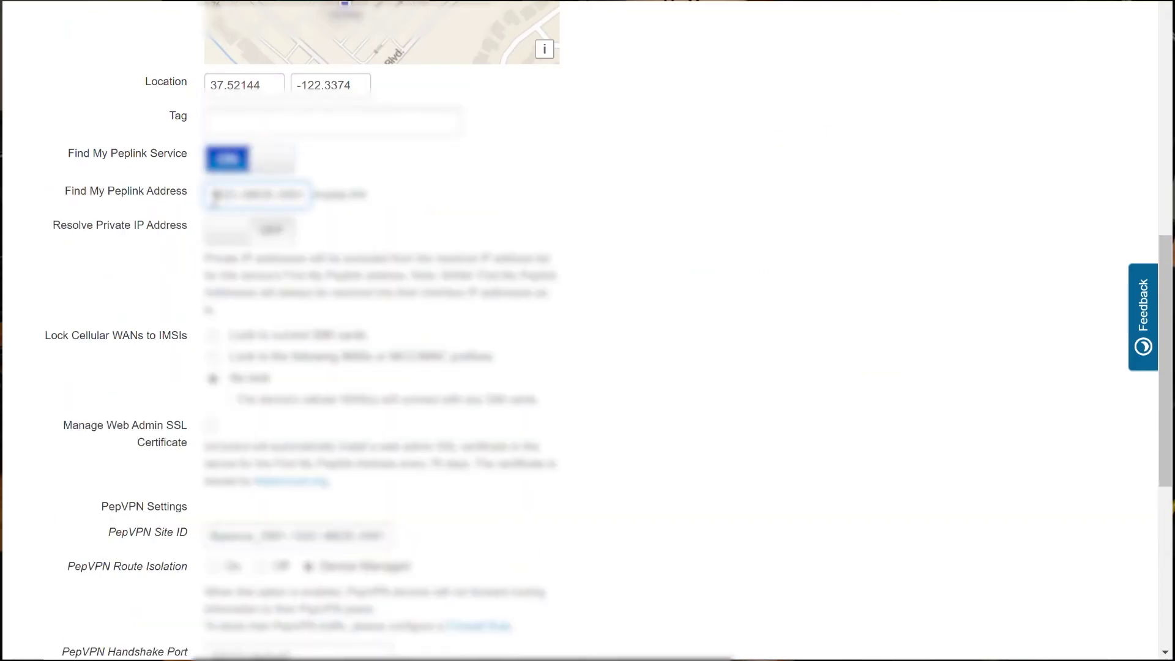
{"action": "left_click_drag", "start_coordinate": [219, 187], "coordinate": [452, 221]}
{"action": "key", "text": "BackSpace"}
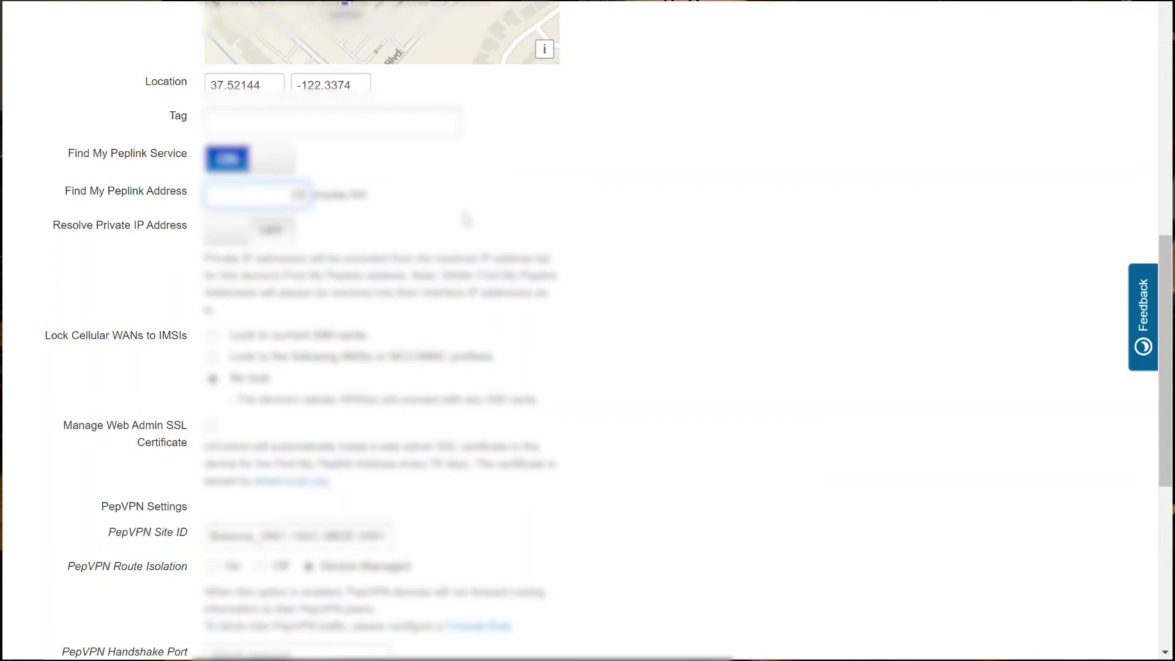
{"action": "type", "text": "abc"}
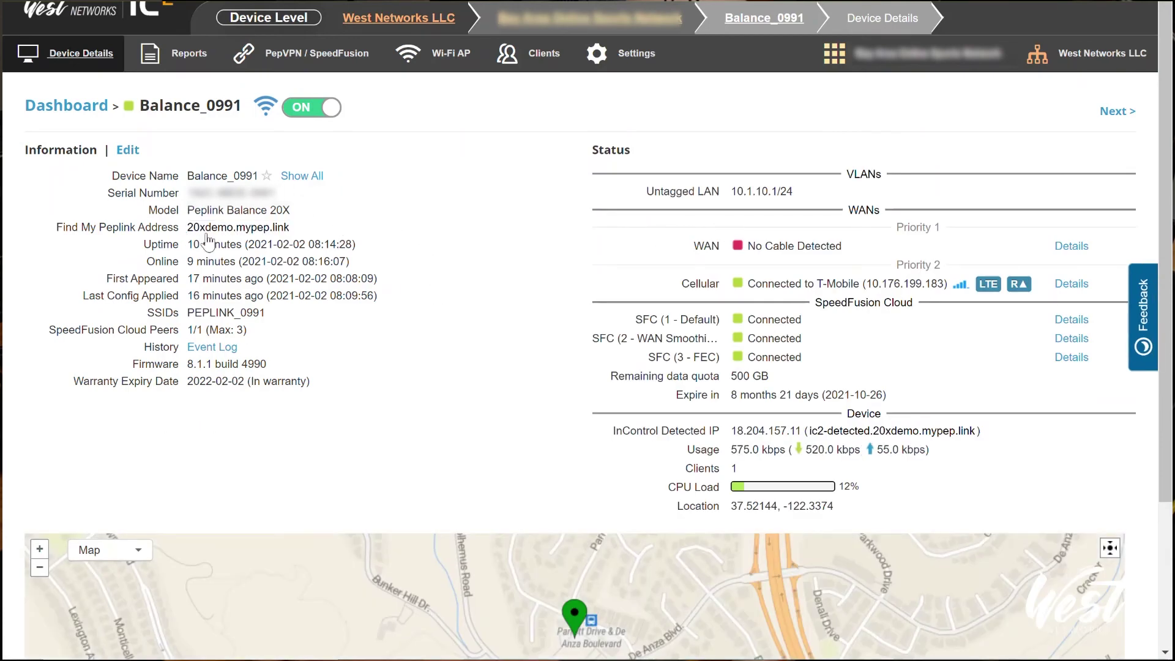
Start a new Star-topology profile from the group's PepVPN / SpeedFusion configuration
{"action": "left_click", "coordinate": [495, 44]}
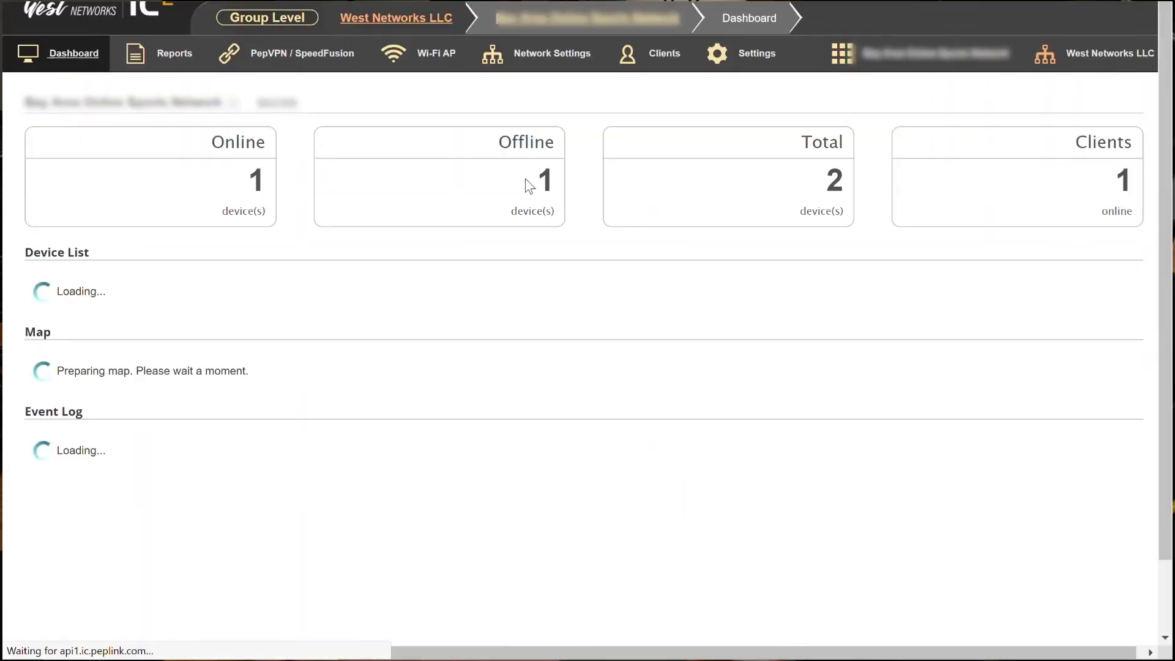
{"action": "mouse_move", "coordinate": [300, 49]}
{"action": "left_click", "coordinate": [292, 130]}
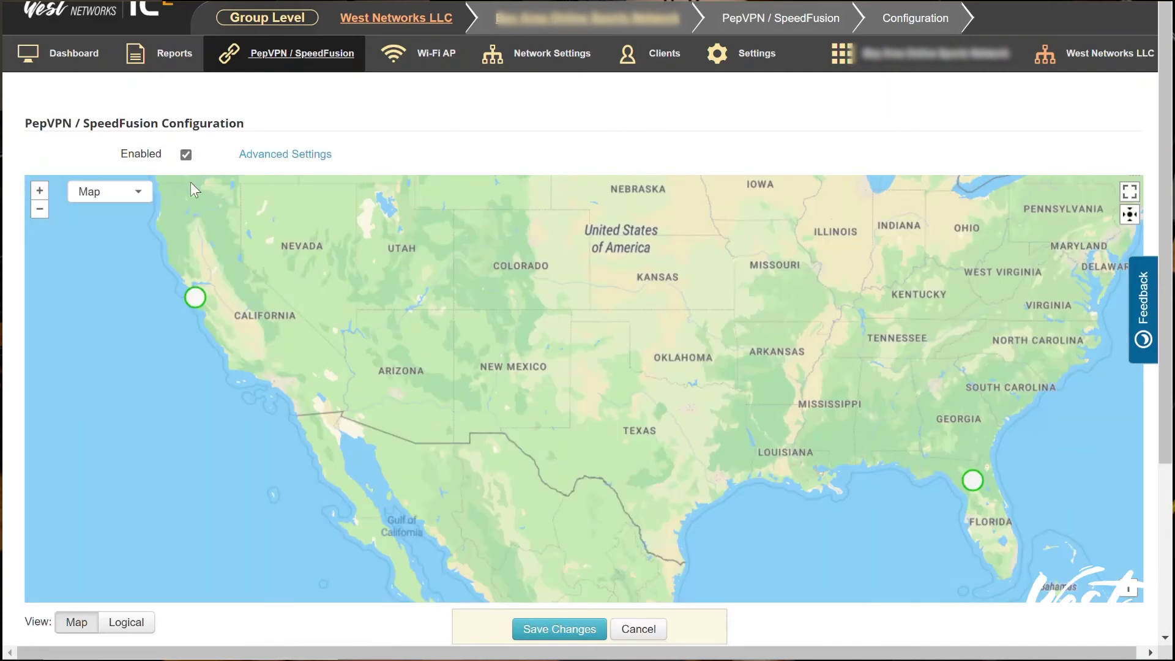
{"action": "scroll", "coordinate": [492, 569], "scroll_direction": "down", "scroll_amount": 4}
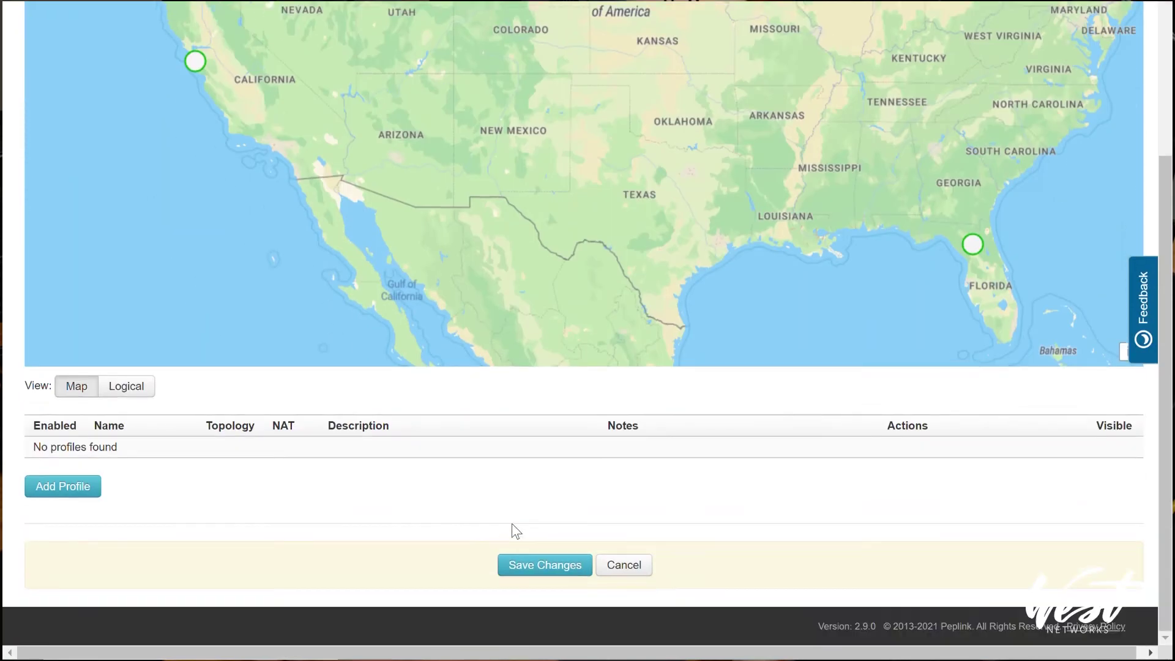
{"action": "left_click", "coordinate": [89, 486]}
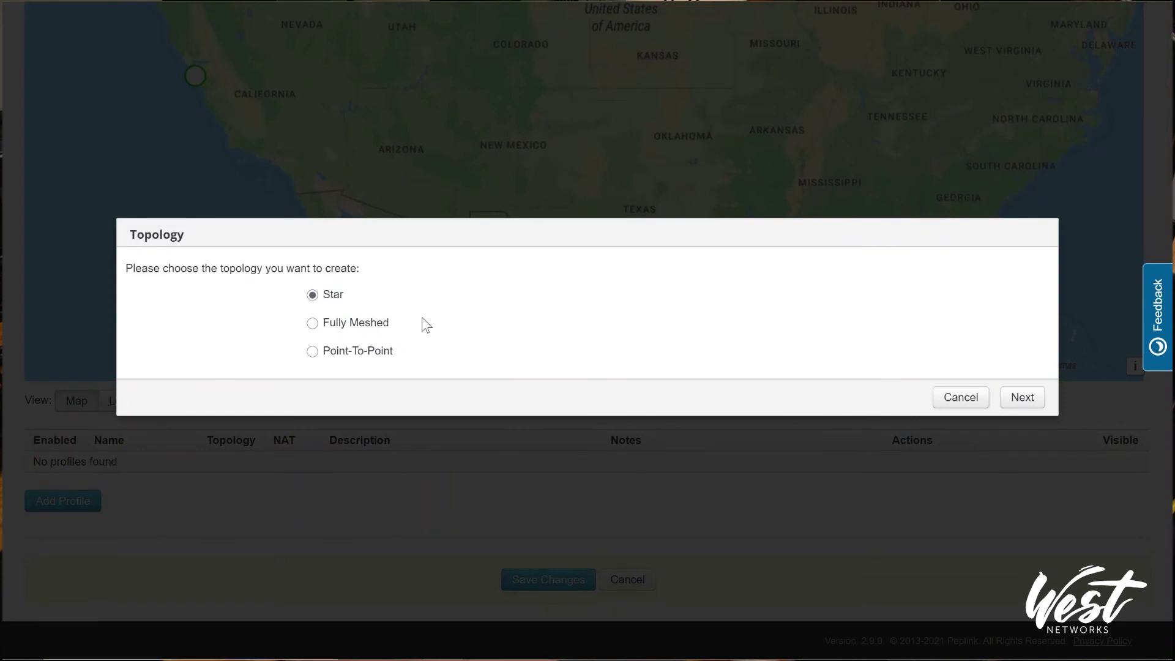
{"action": "left_click", "coordinate": [1017, 396]}
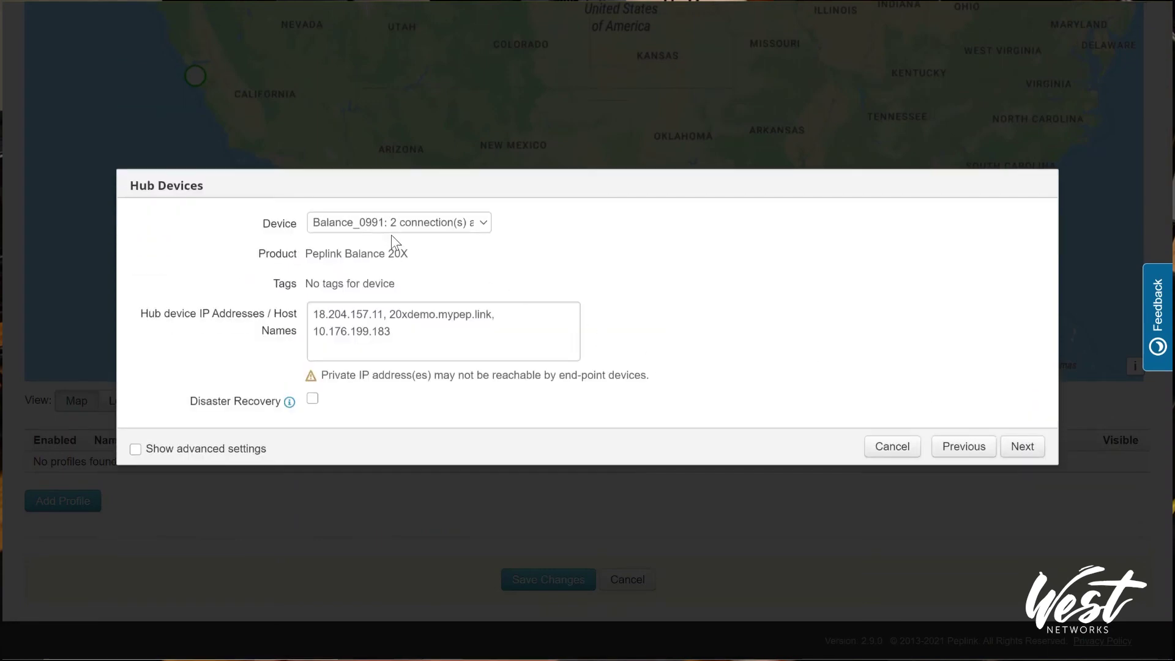
Make Balance_0991 the hub, keeping only its 20xdemo.mypep.link hostname as address
{"action": "left_click", "coordinate": [393, 221]}
{"action": "left_click", "coordinate": [401, 248]}
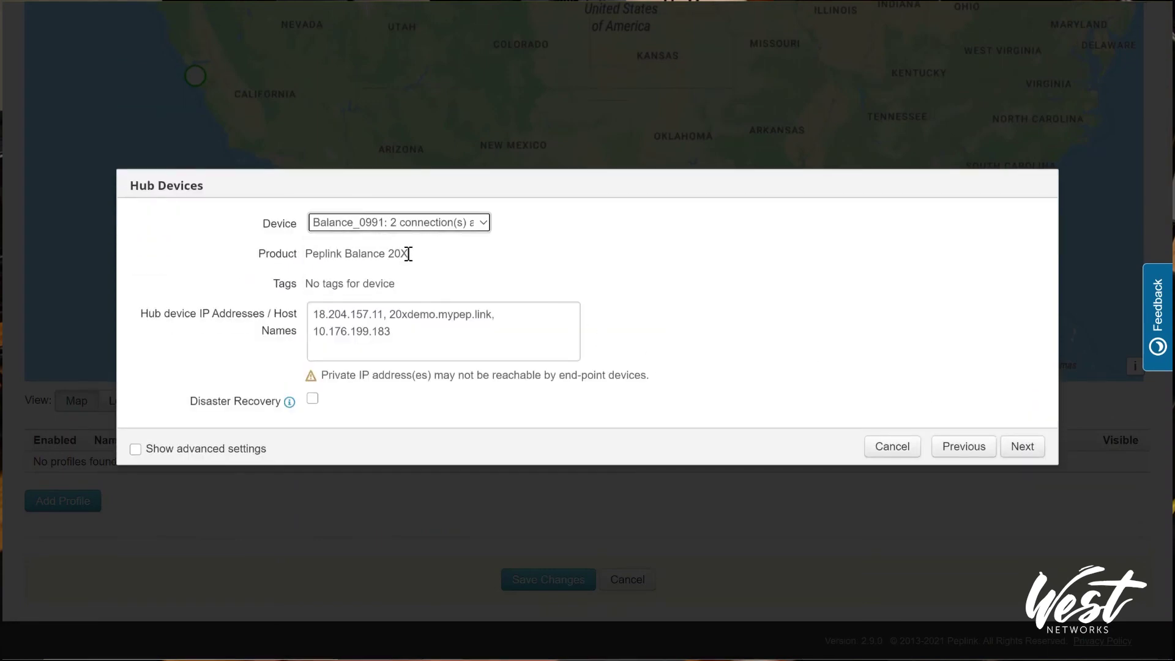
{"action": "left_click_drag", "start_coordinate": [407, 333], "coordinate": [312, 331]}
{"action": "key", "text": "BackSpace"}
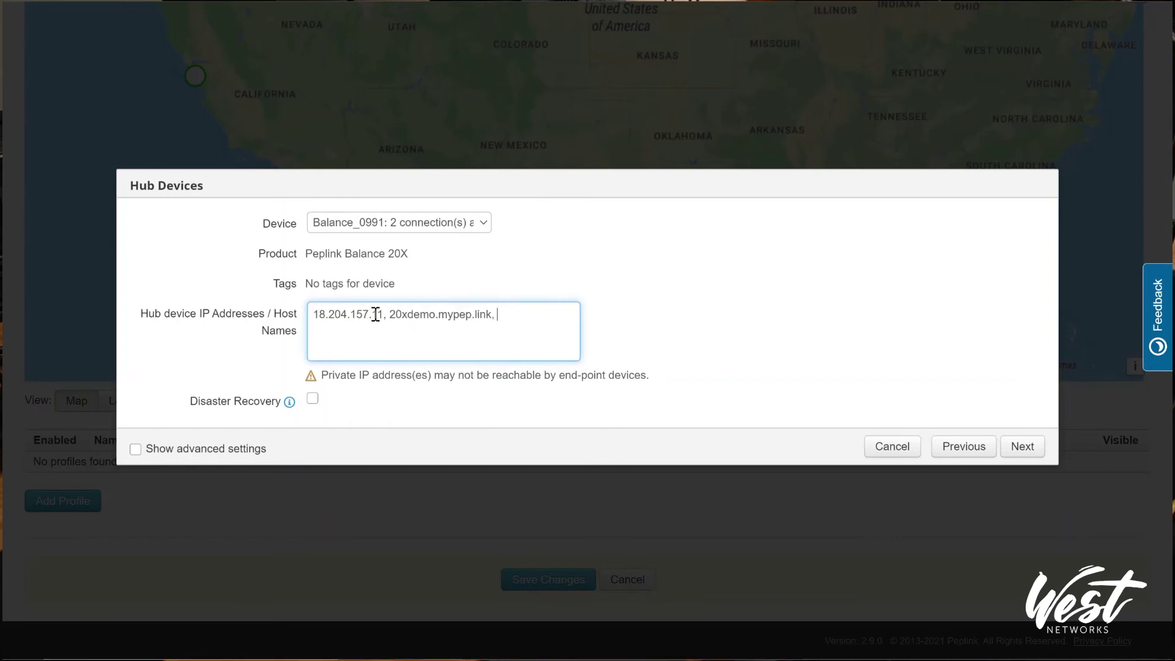
{"action": "left_click_drag", "start_coordinate": [389, 315], "coordinate": [306, 317]}
{"action": "key", "text": "BackSpace"}
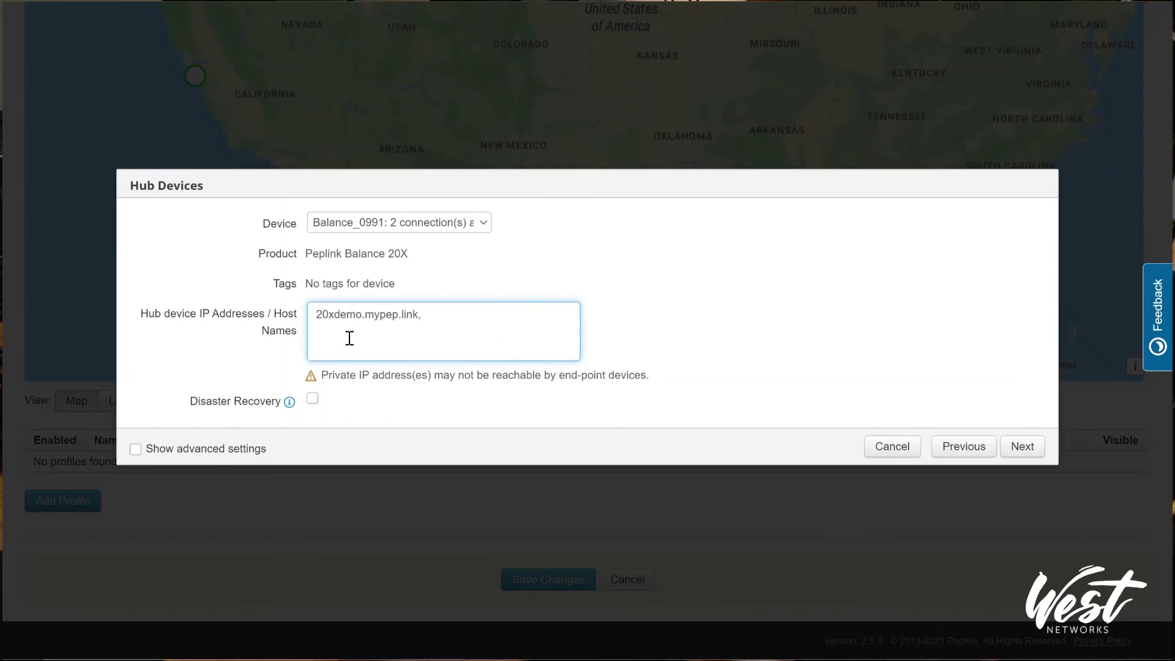
{"action": "key", "text": "Delete"}
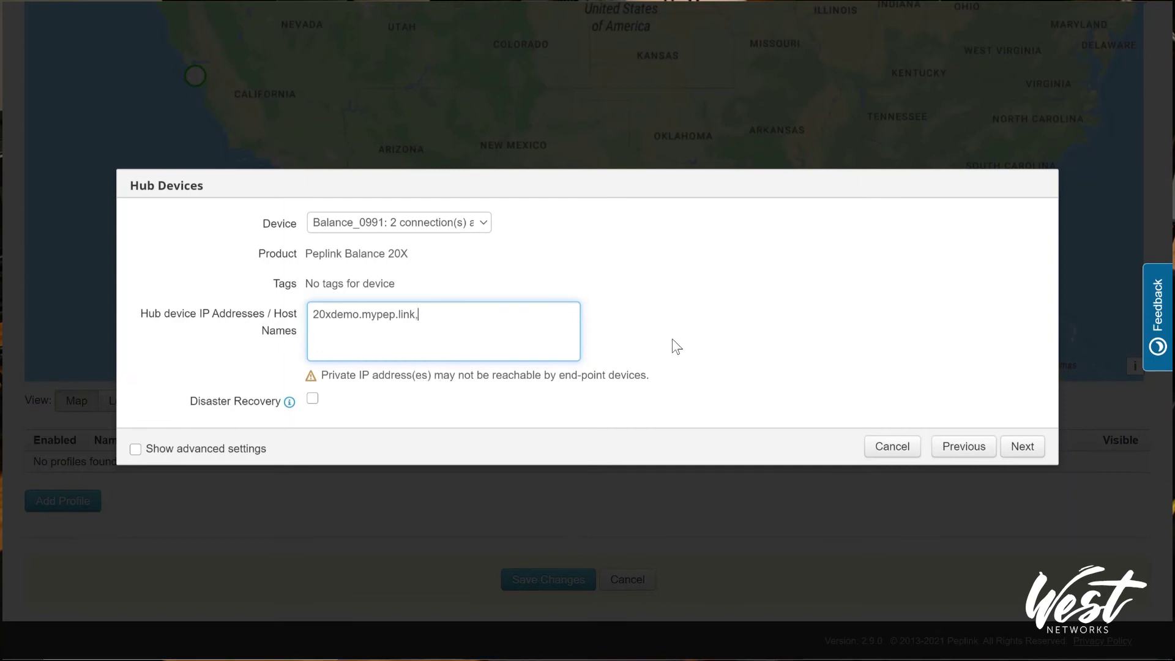
{"action": "key", "text": "BackSpace"}
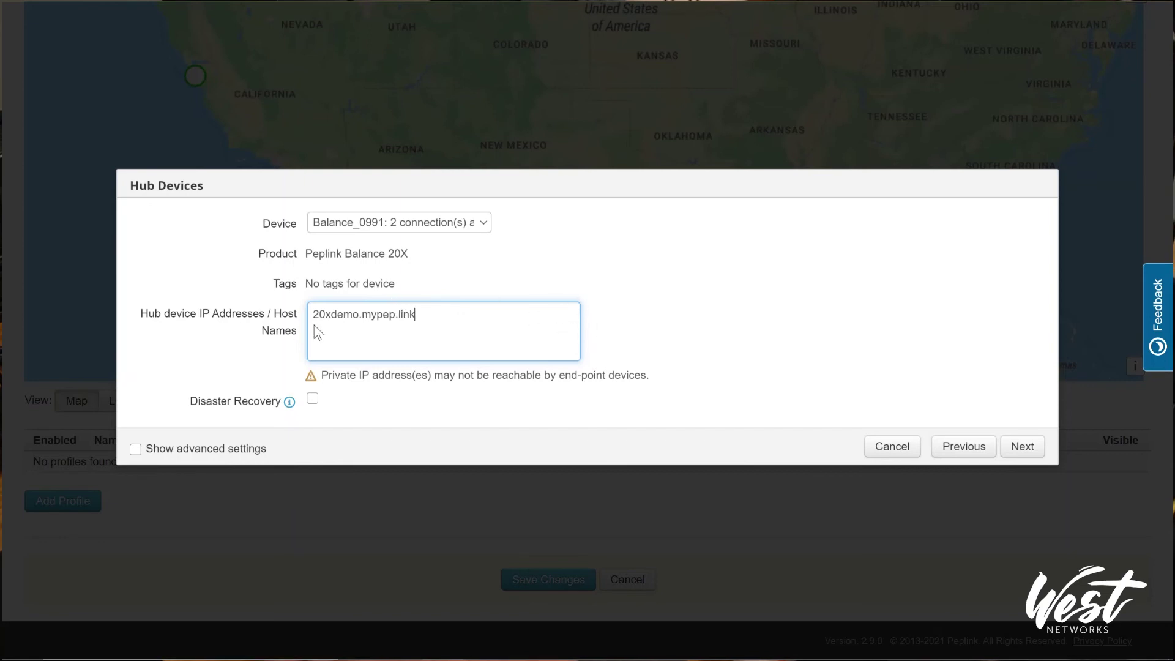
{"action": "left_click", "coordinate": [1019, 448]}
Select HD4-MBX-Cat18-839F as endpoint and name the profile SpeedFusion
{"action": "left_click", "coordinate": [133, 358]}
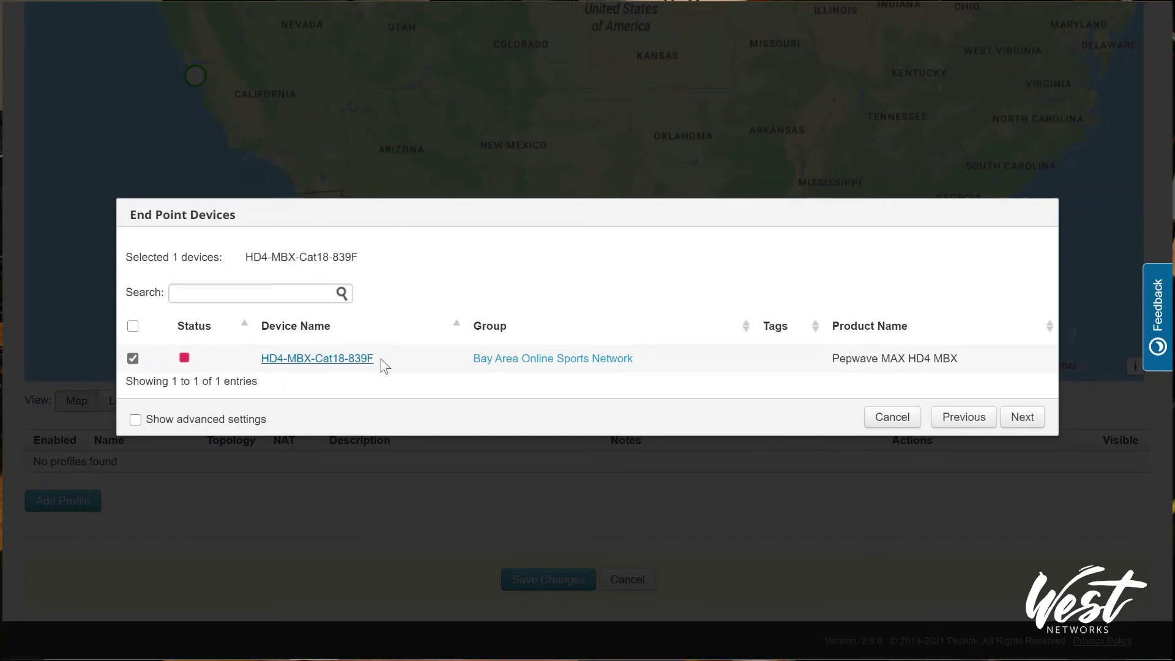
{"action": "left_click", "coordinate": [1021, 418]}
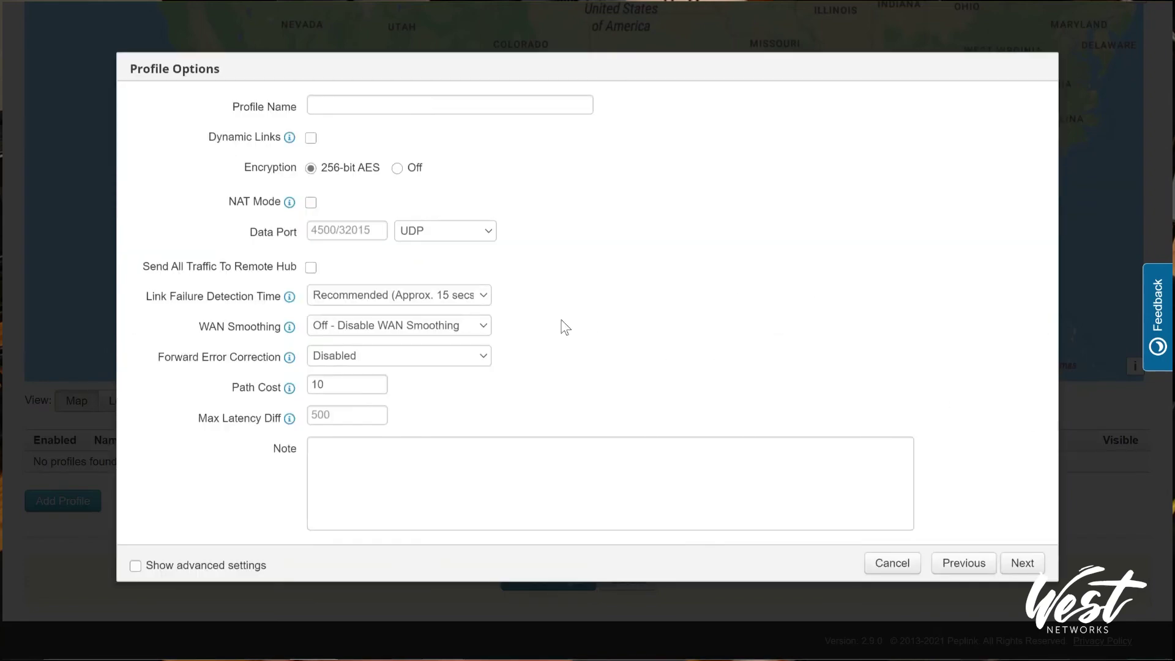
{"action": "left_click", "coordinate": [342, 101]}
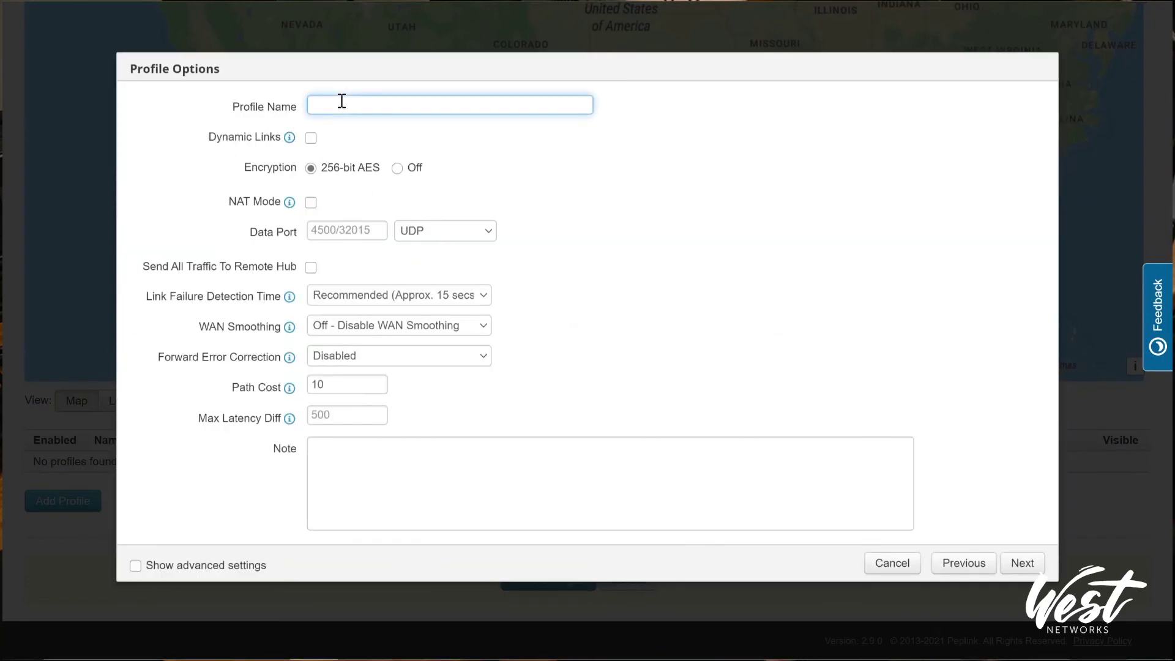
{"action": "type", "text": "SpeedFusion"}
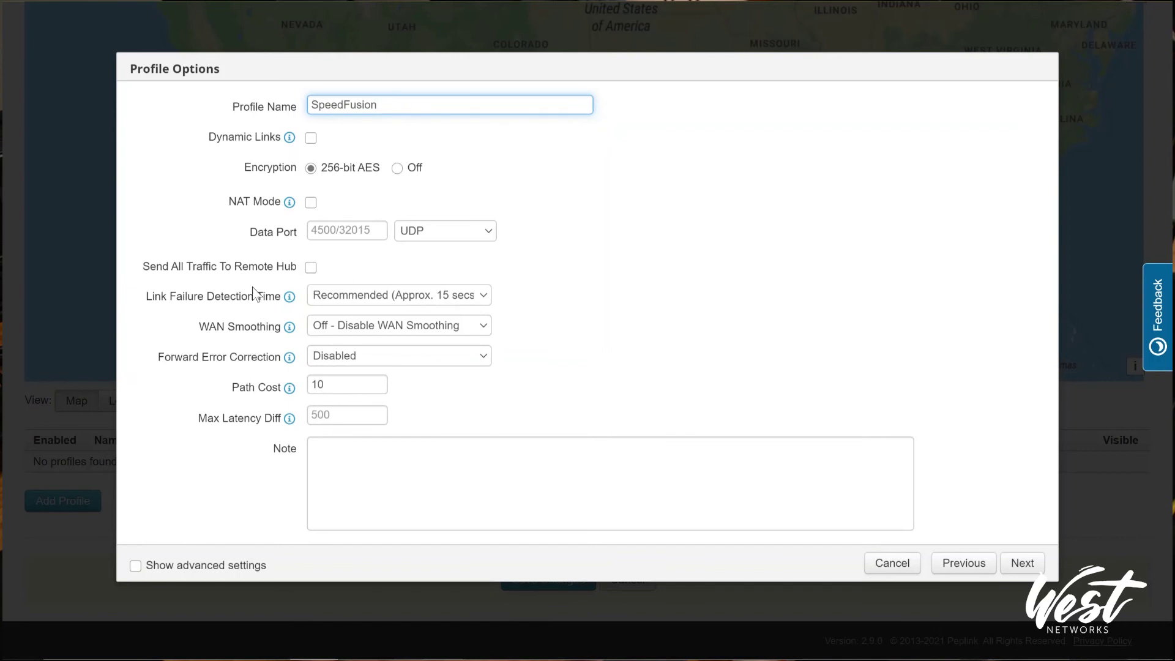
Keep WAN Smoothing off, FEC disabled, recommended failure detection, and no send-all-traffic to hub
{"action": "left_click", "coordinate": [340, 323]}
{"action": "left_click", "coordinate": [340, 321]}
{"action": "left_click", "coordinate": [347, 356]}
{"action": "left_click", "coordinate": [348, 358]}
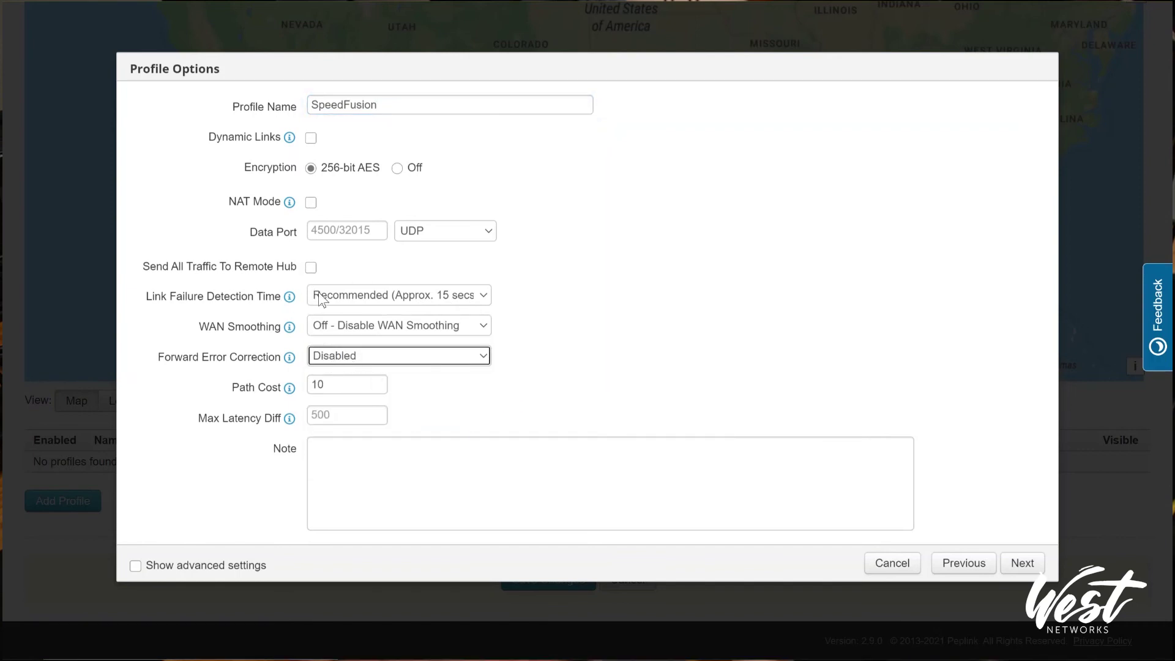
{"action": "left_click", "coordinate": [349, 297]}
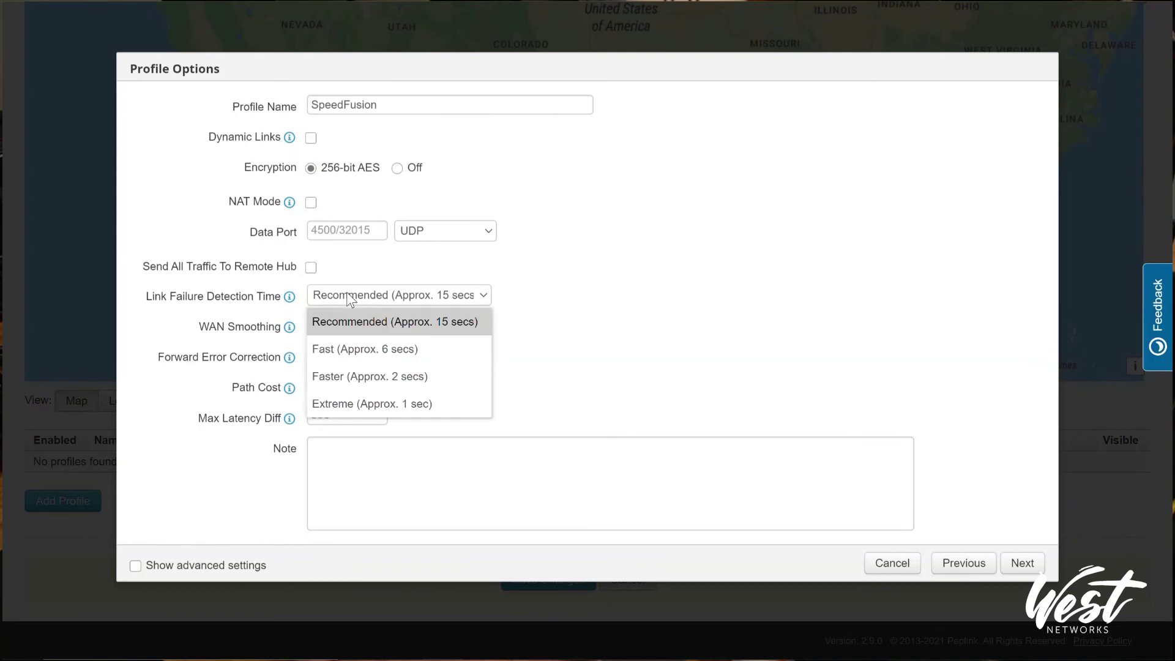
{"action": "left_click", "coordinate": [351, 297]}
{"action": "left_click", "coordinate": [311, 267]}
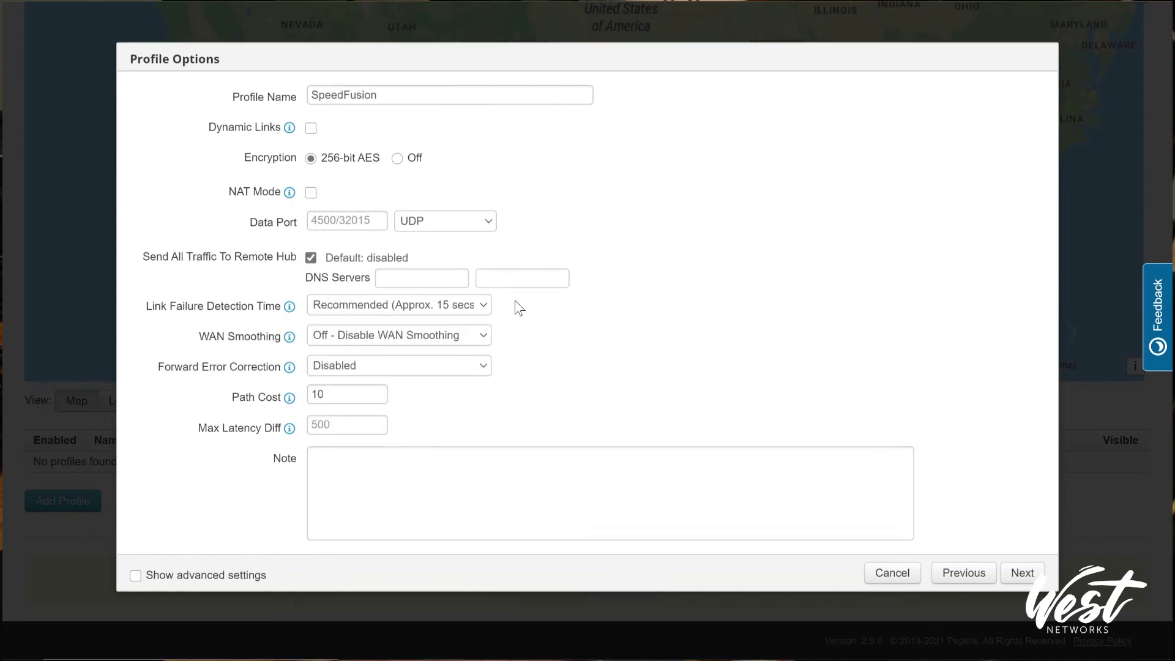
{"action": "left_click", "coordinate": [370, 262]}
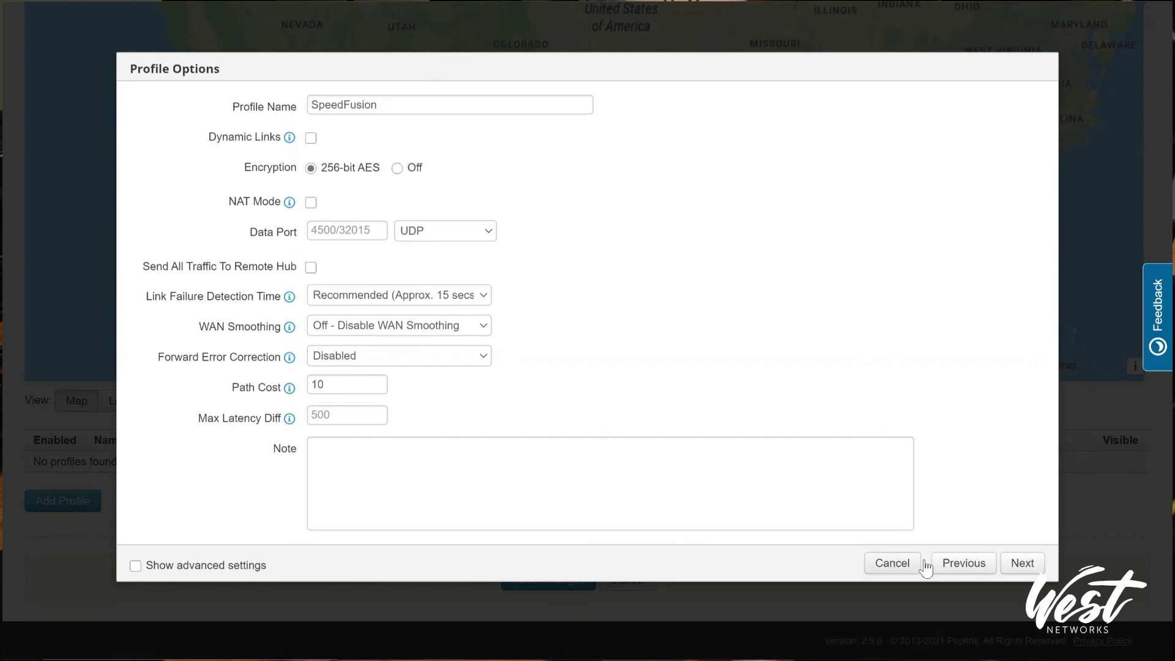
Finish the wizard and save the new PepVPN profile
{"action": "left_click", "coordinate": [1011, 563]}
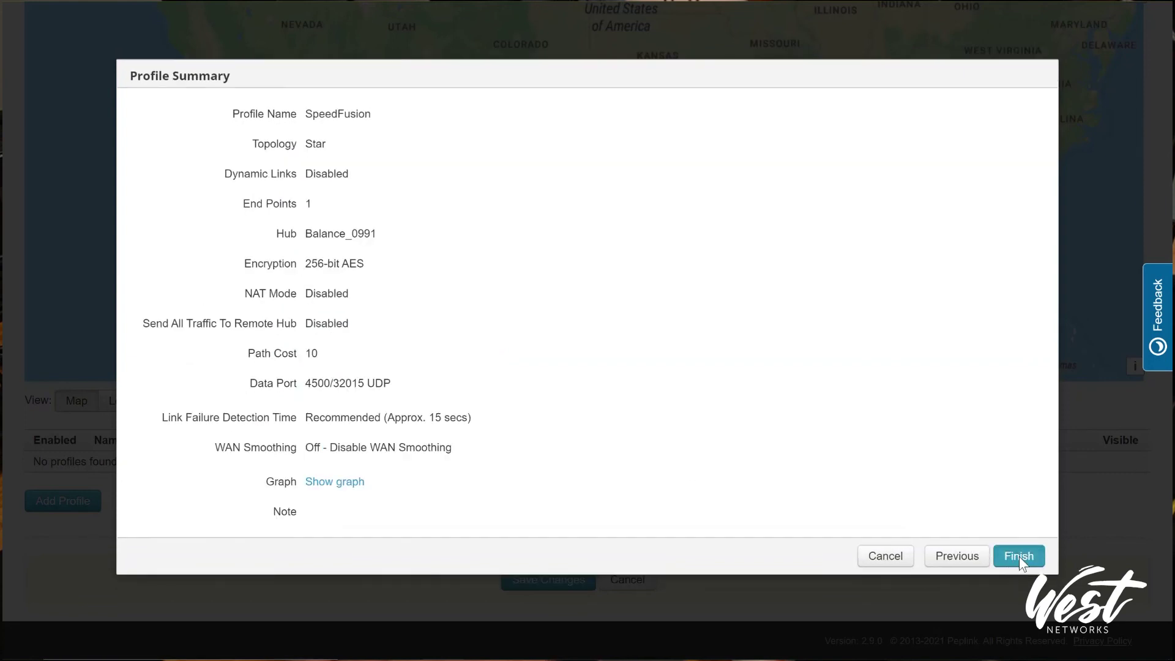
{"action": "left_click", "coordinate": [1016, 558]}
{"action": "left_click", "coordinate": [544, 596]}
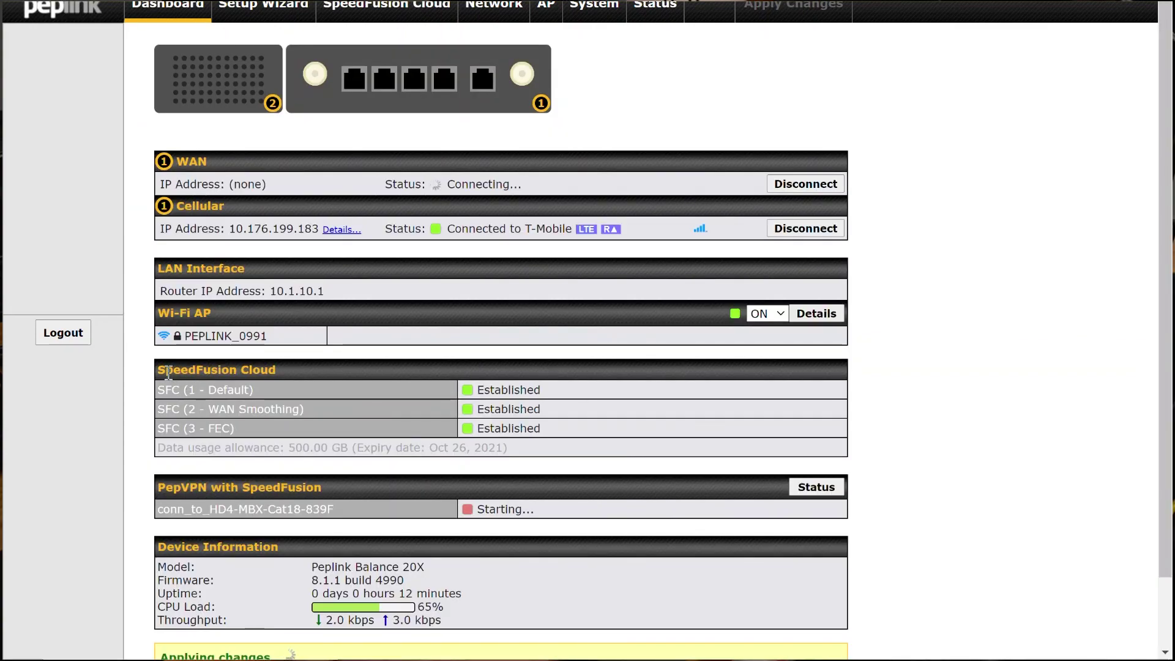
Watch the PepVPN and SpeedFusion Cloud status panels until the three cloud tunnels show Established
{"action": "left_click_drag", "start_coordinate": [167, 371], "coordinate": [310, 365]}
{"action": "scroll", "coordinate": [336, 401], "scroll_direction": "down", "scroll_amount": 1}
{"action": "triple_click", "coordinate": [347, 406]}
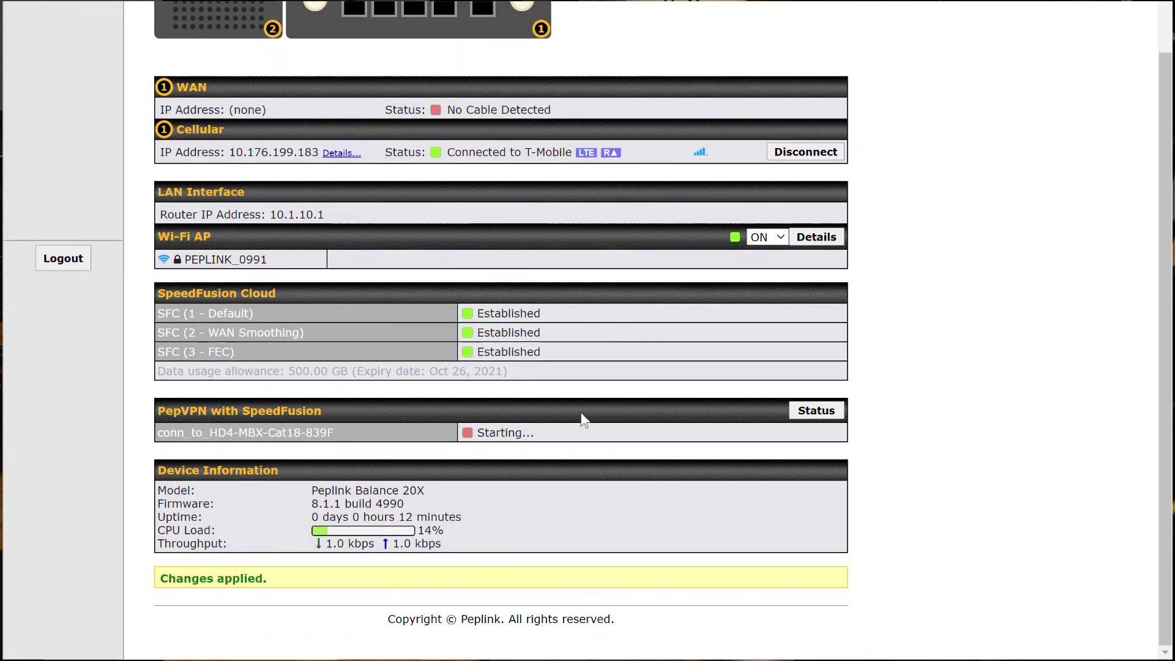
{"action": "right_click", "coordinate": [259, 428]}
{"action": "left_click", "coordinate": [206, 436]}
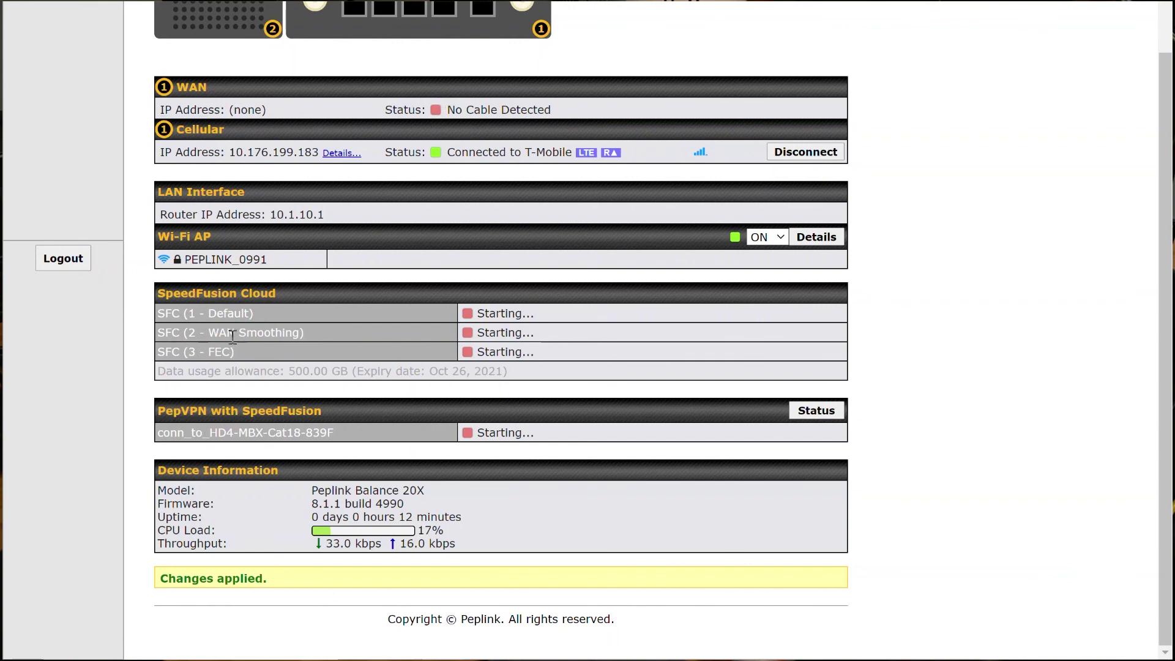
{"action": "left_click_drag", "start_coordinate": [219, 332], "coordinate": [410, 333]}
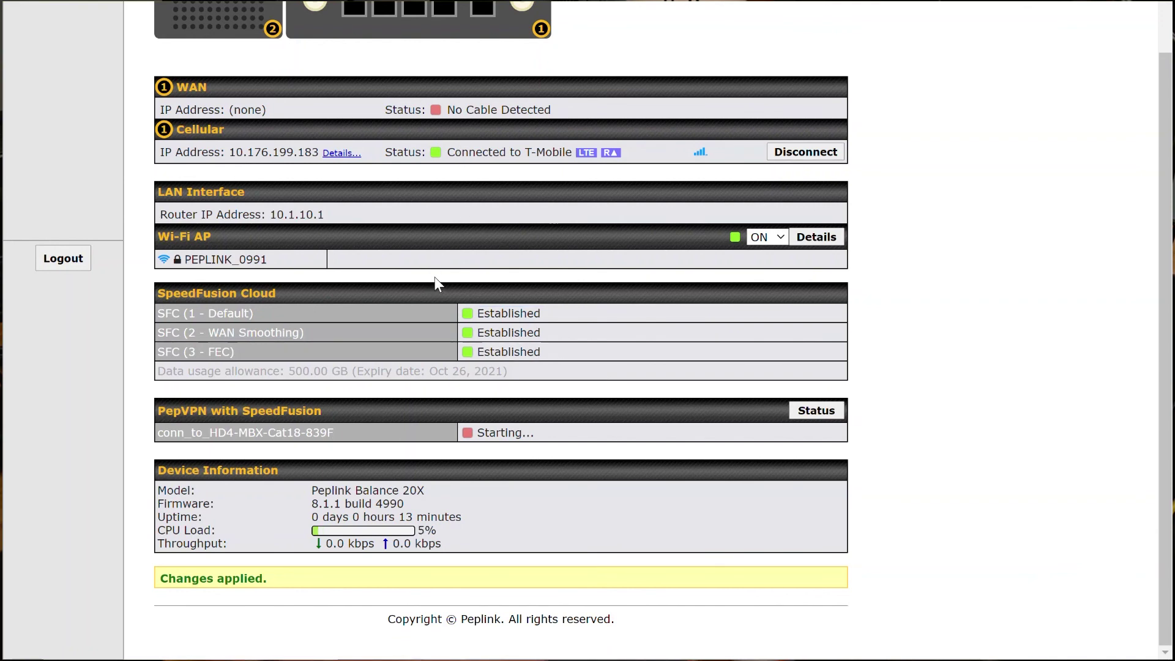
{"action": "scroll", "coordinate": [436, 278], "scroll_direction": "up", "scroll_amount": 1}
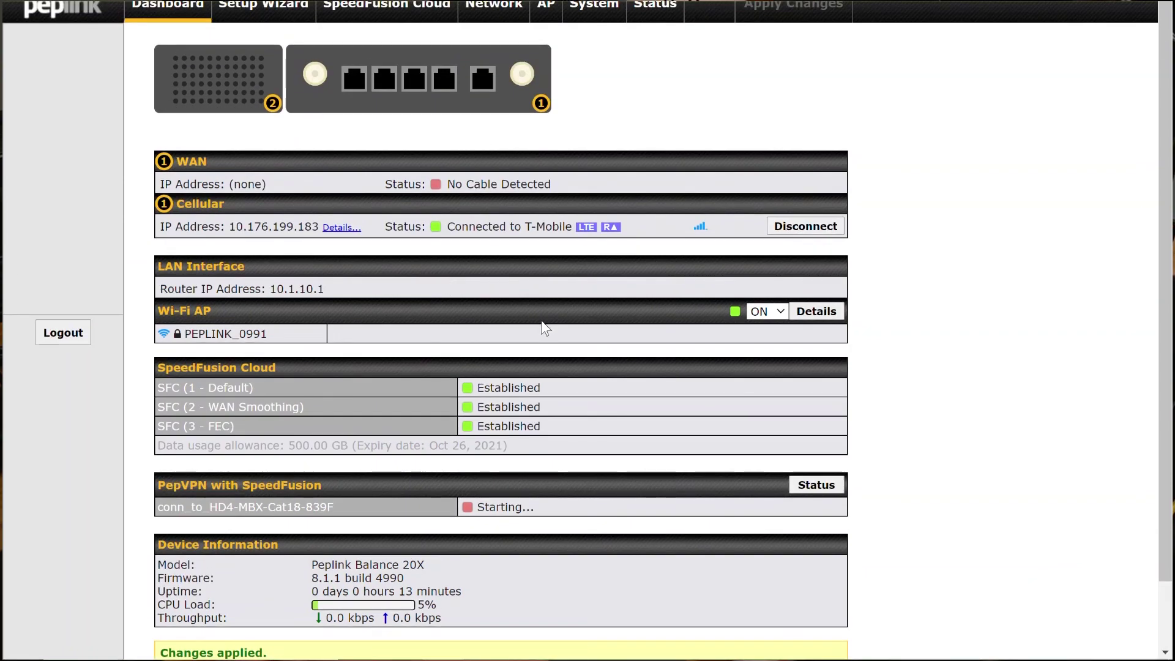